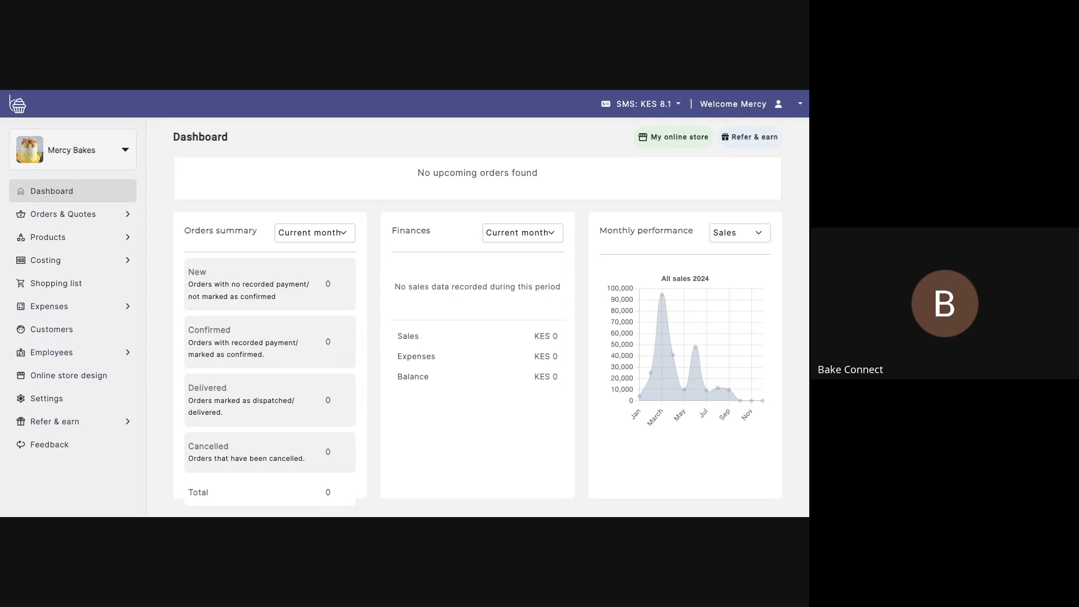
Open the list of all orders and quotes and start creating a new order.
click(63, 219)
click(48, 242)
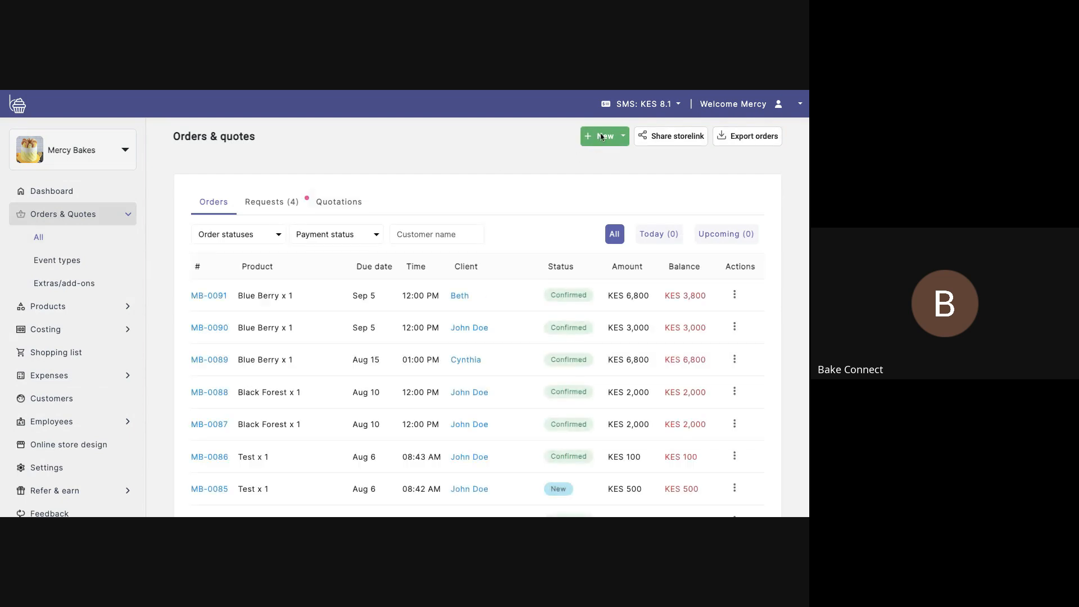
click(602, 136)
click(602, 160)
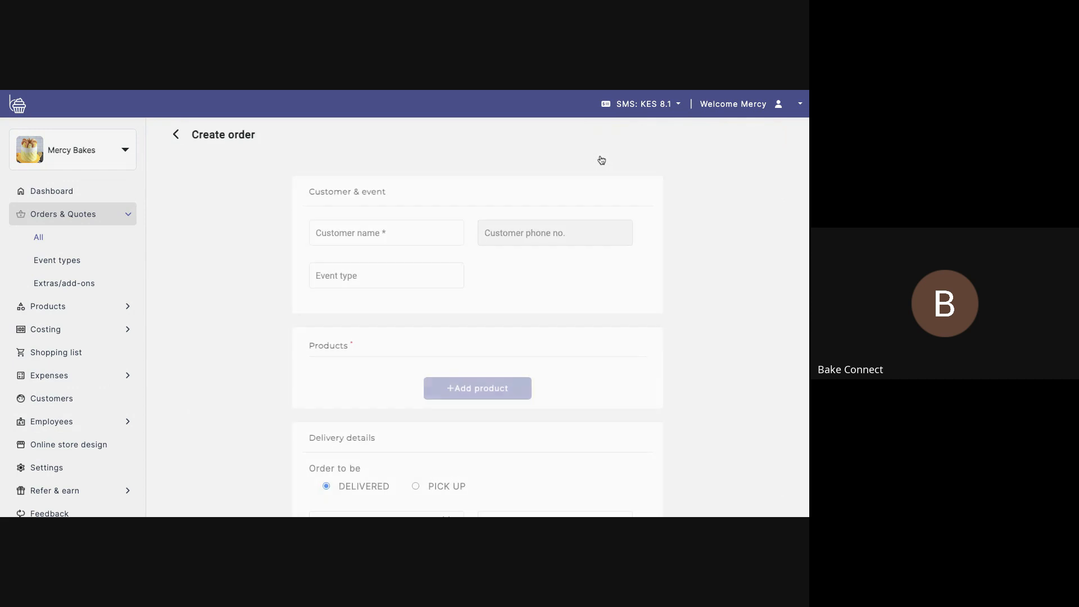
Look through the blank order form's customer and event, products, and delivery details sections.
scroll(461, 284, down, 1)
scroll(520, 236, up, 1)
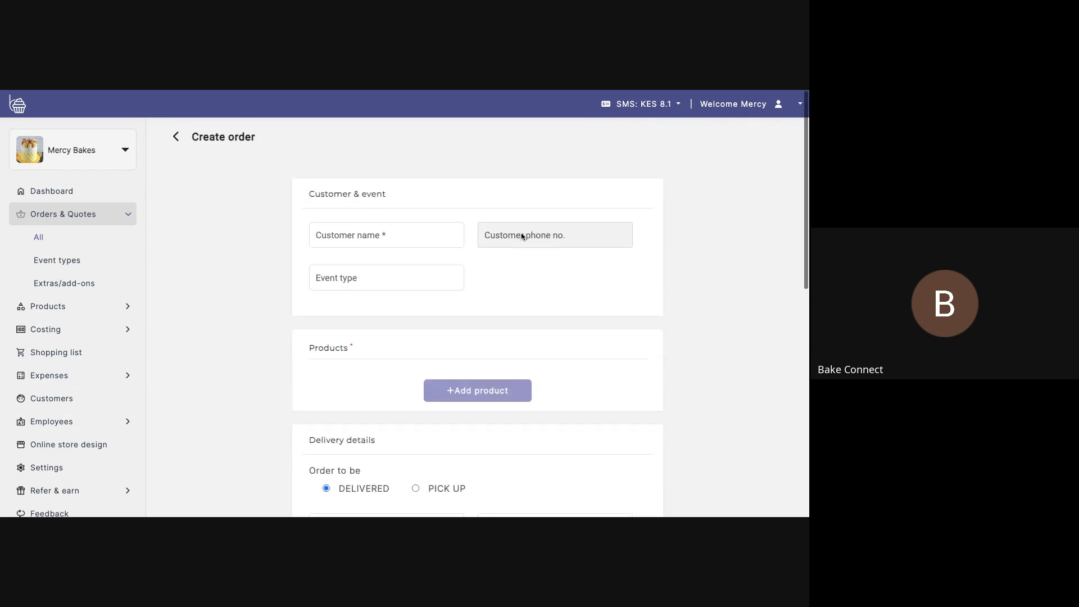
scroll(520, 242, down, 2)
scroll(442, 273, up, 2)
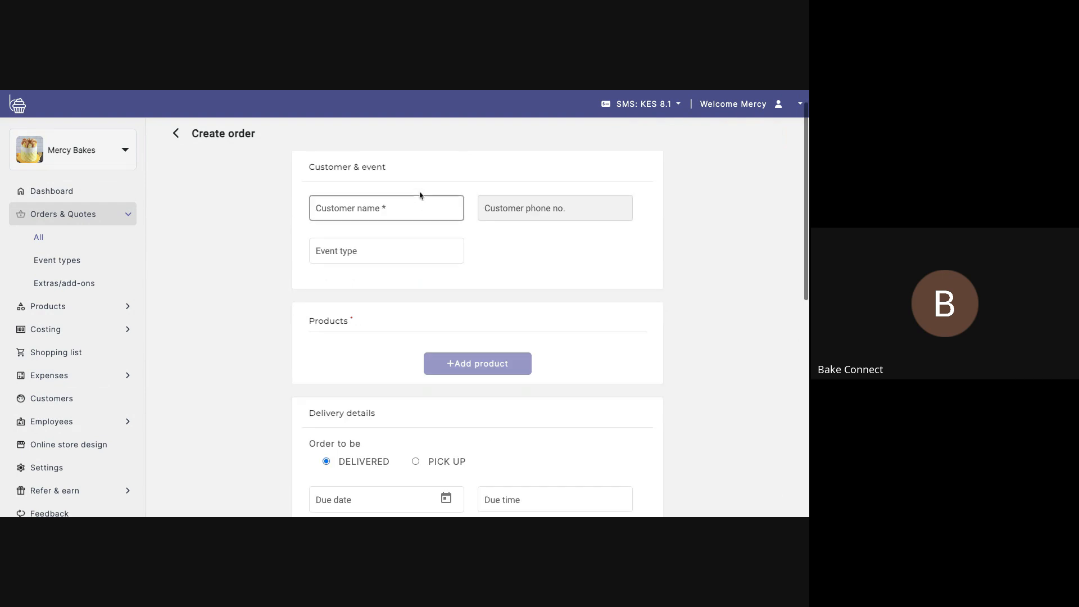
click(414, 208)
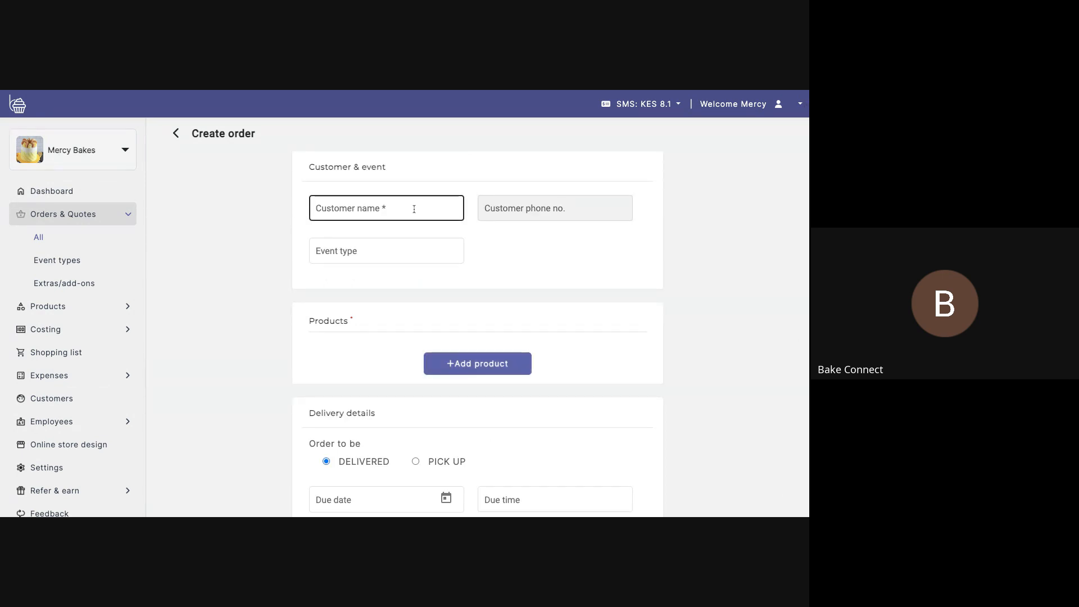
click(504, 269)
scroll(504, 268, down, 1)
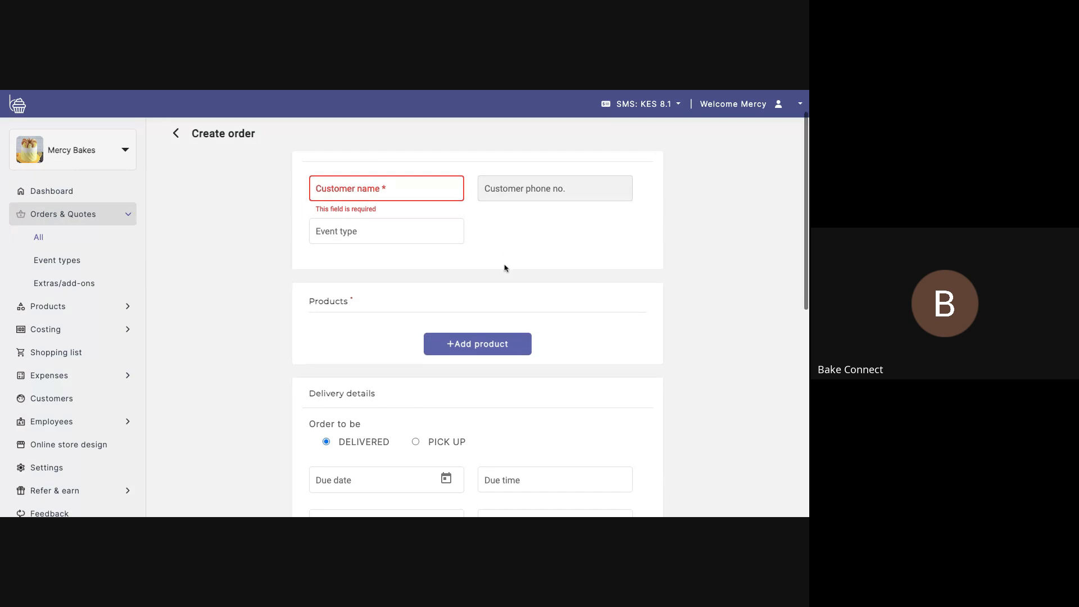
scroll(505, 268, down, 2)
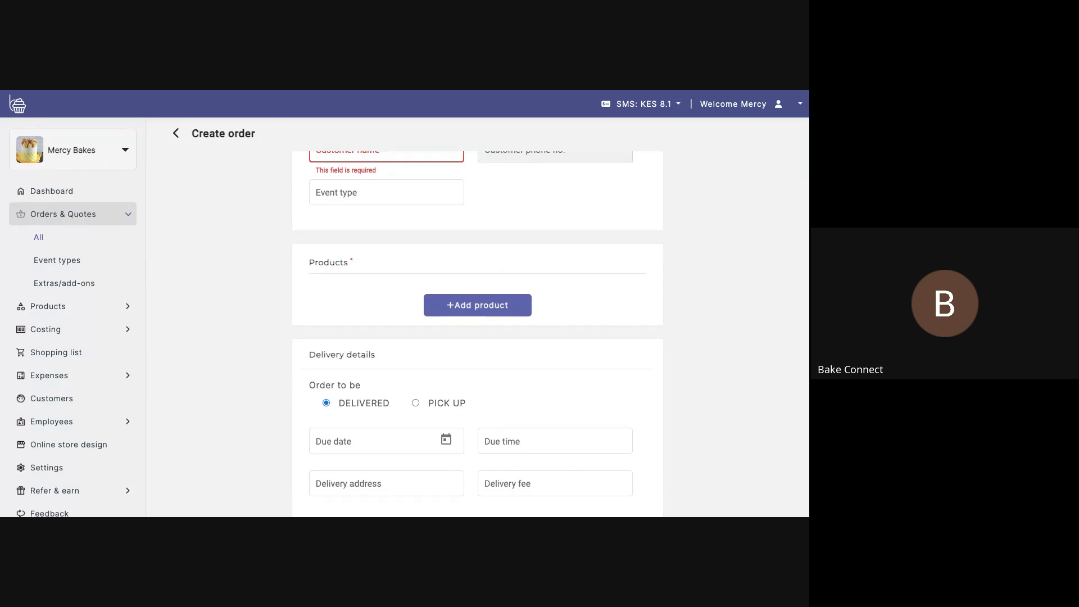
scroll(478, 256, down, 3)
scroll(478, 256, up, 7)
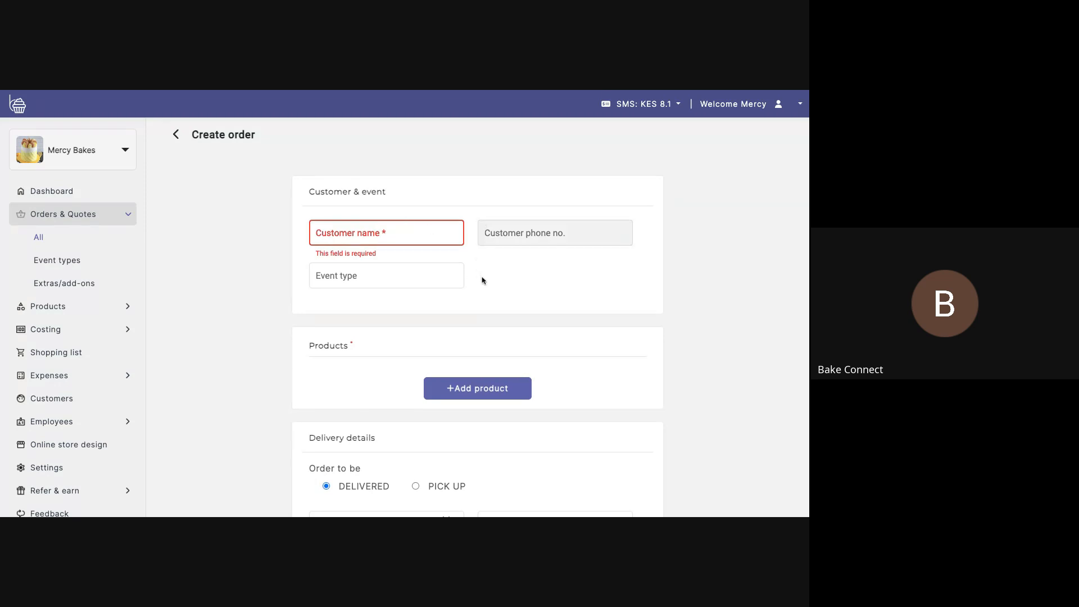
scroll(483, 280, down, 4)
scroll(535, 248, down, 2)
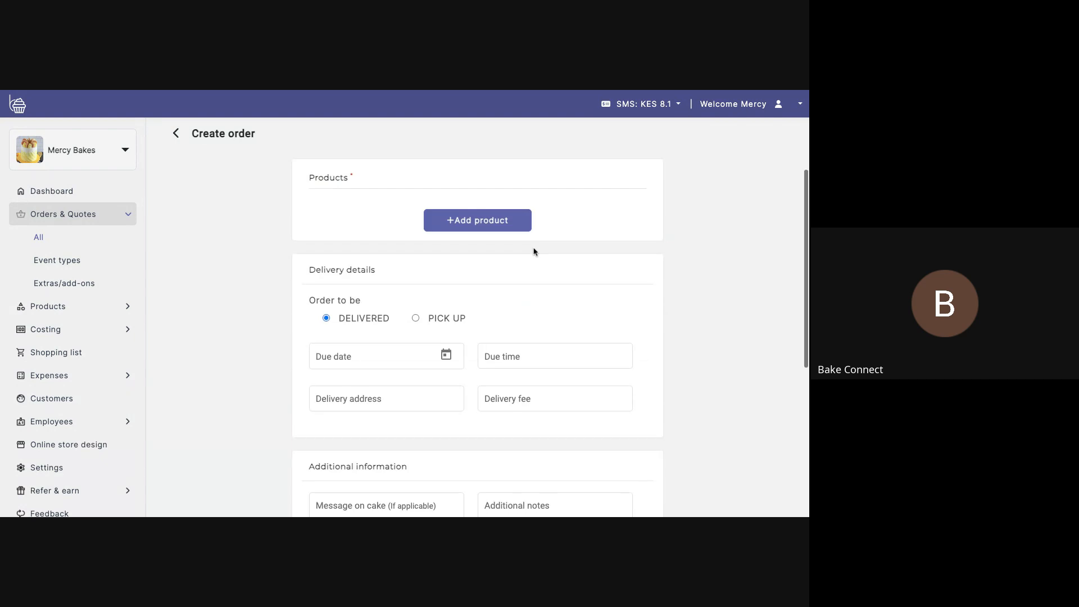
Start adding a product to the order, browse the existing products and choose to create a new one.
click(482, 220)
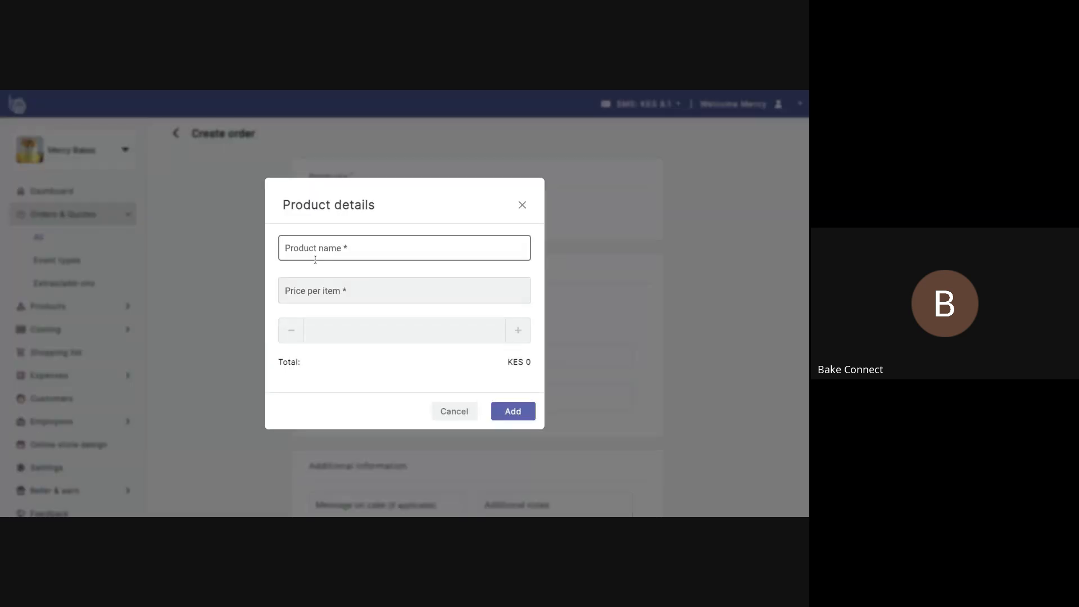
click(523, 204)
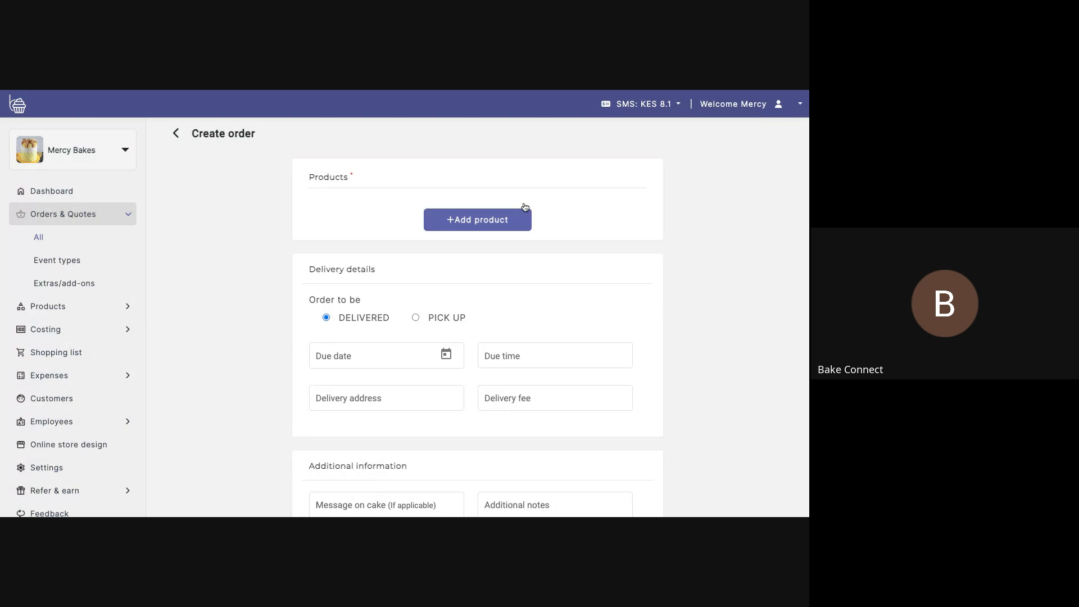
click(520, 218)
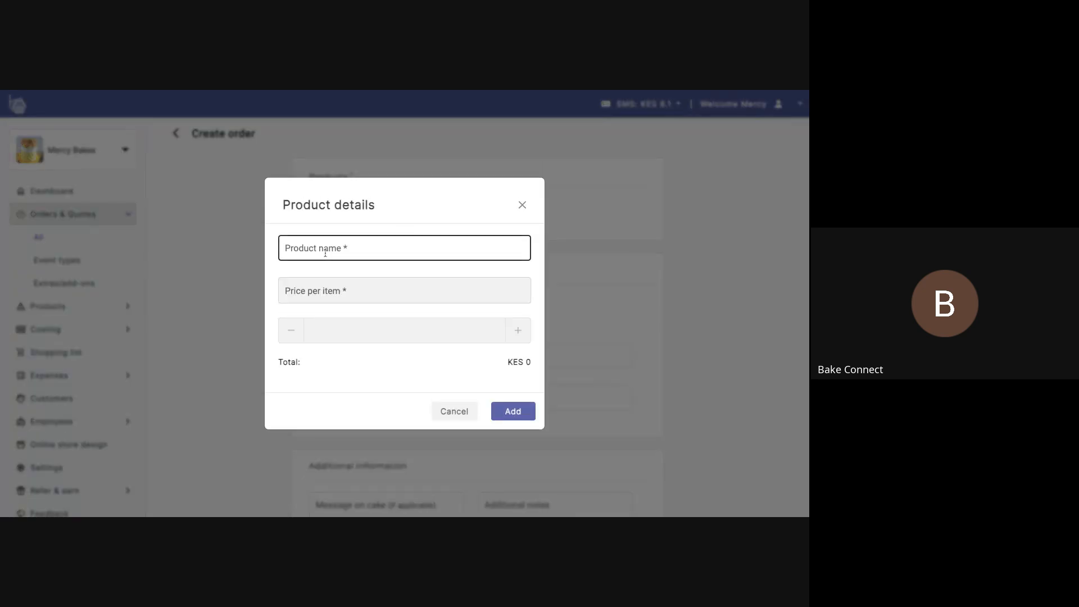
click(325, 254)
scroll(362, 318, down, 5)
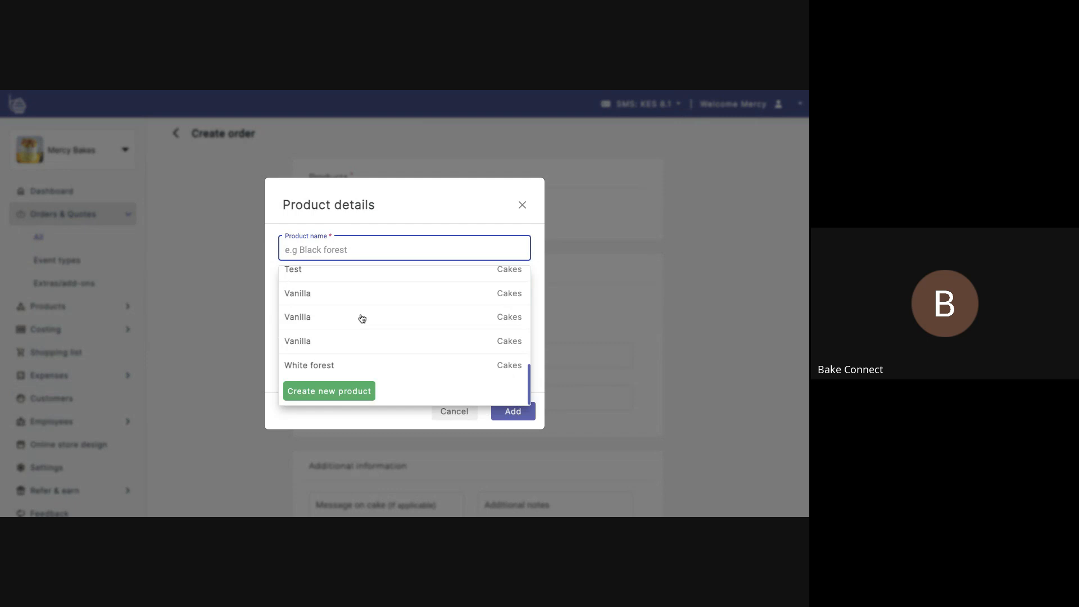
scroll(390, 317, up, 10)
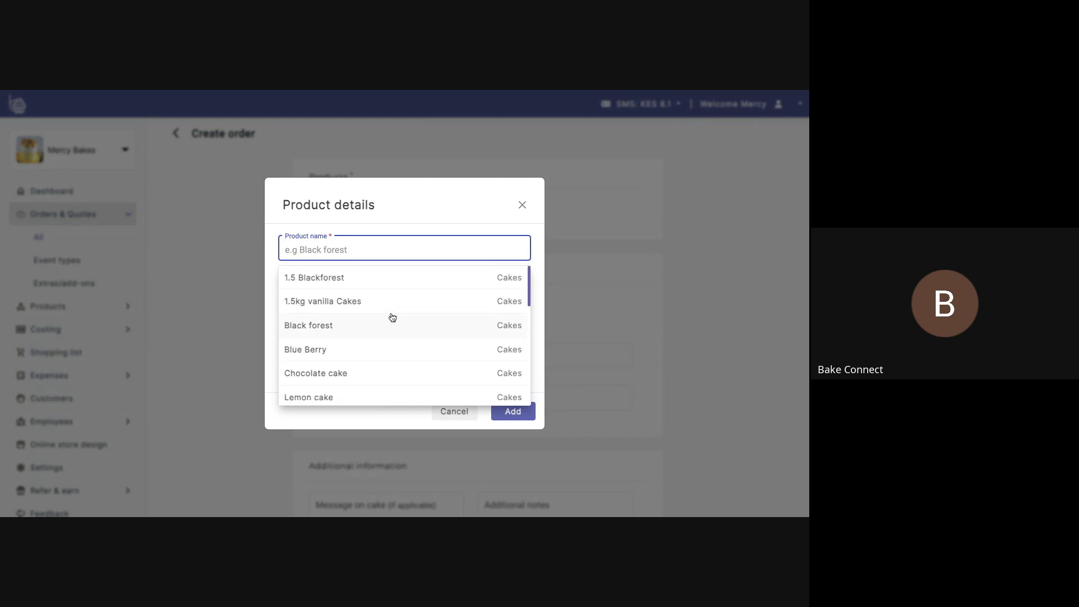
scroll(392, 317, down, 5)
scroll(362, 350, down, 3)
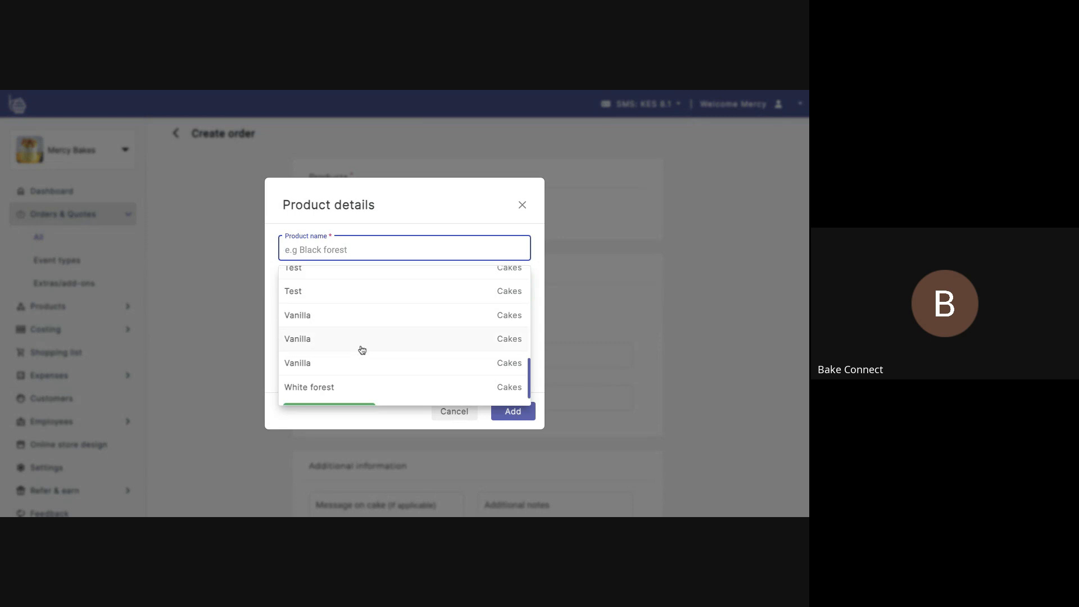
scroll(362, 349, down, 1)
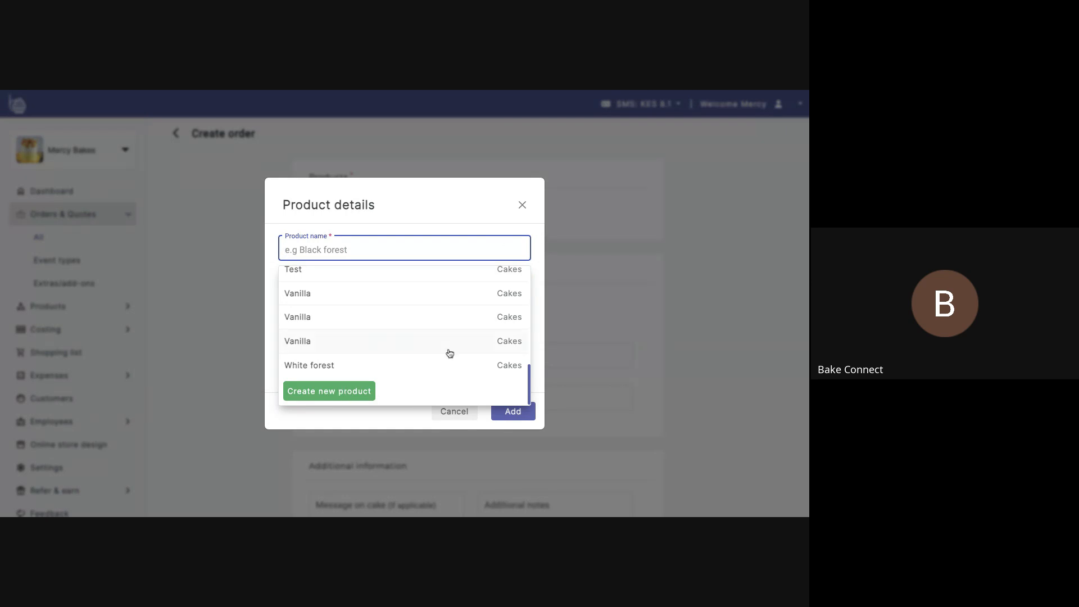
click(316, 396)
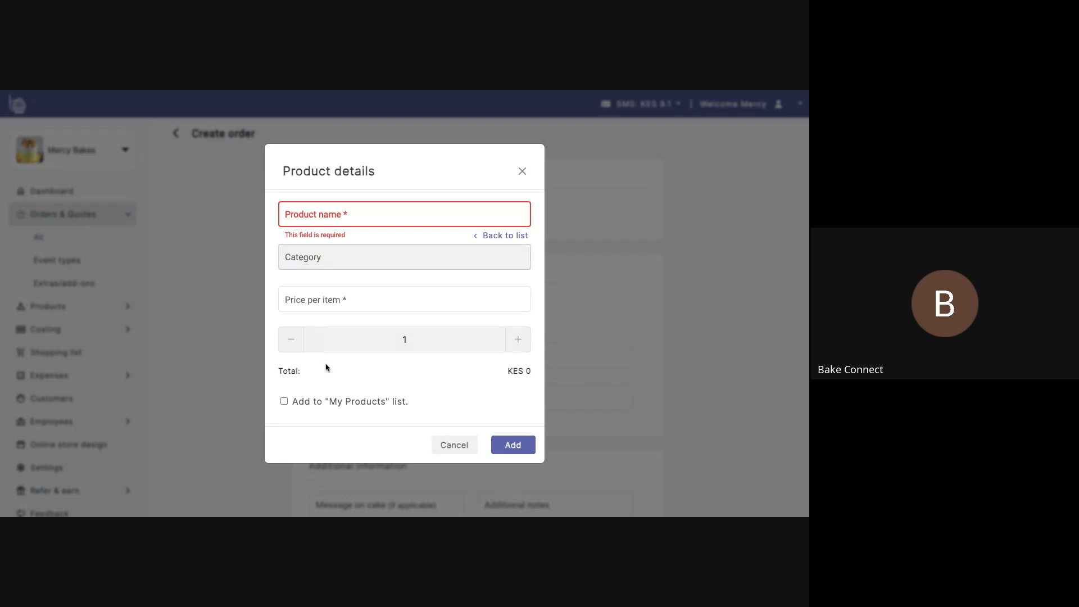
Name the new product 1.5kg Vanilla Cake.
click(338, 214)
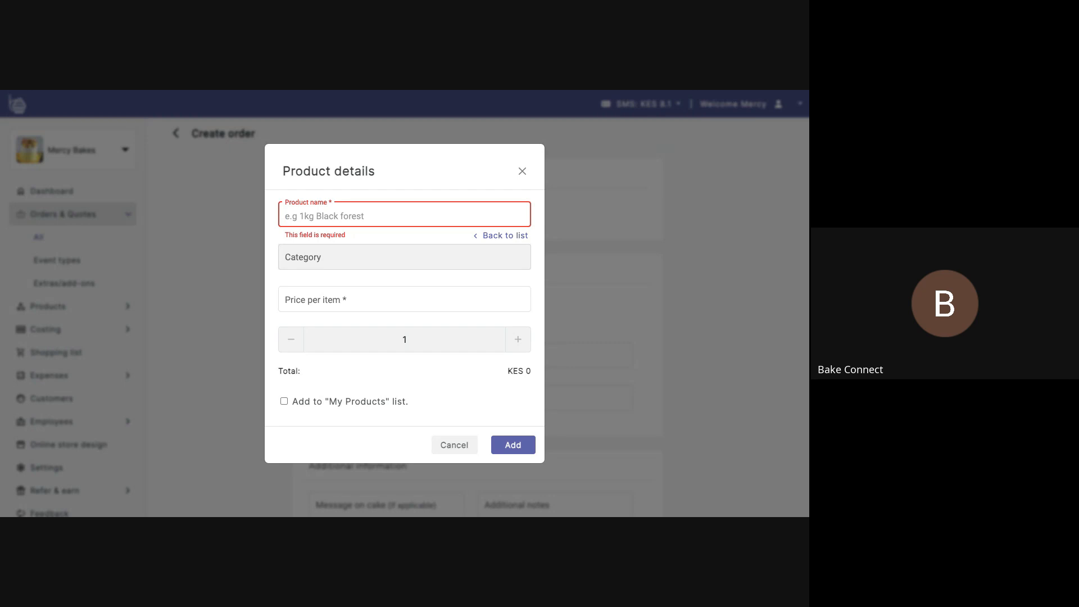
text(1)
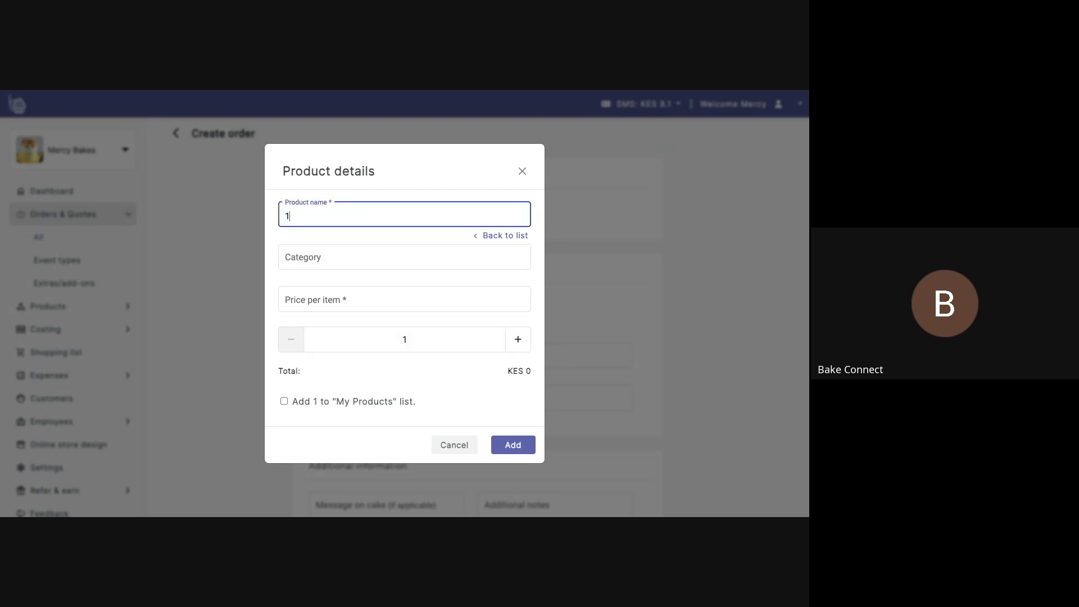
text(.5k)
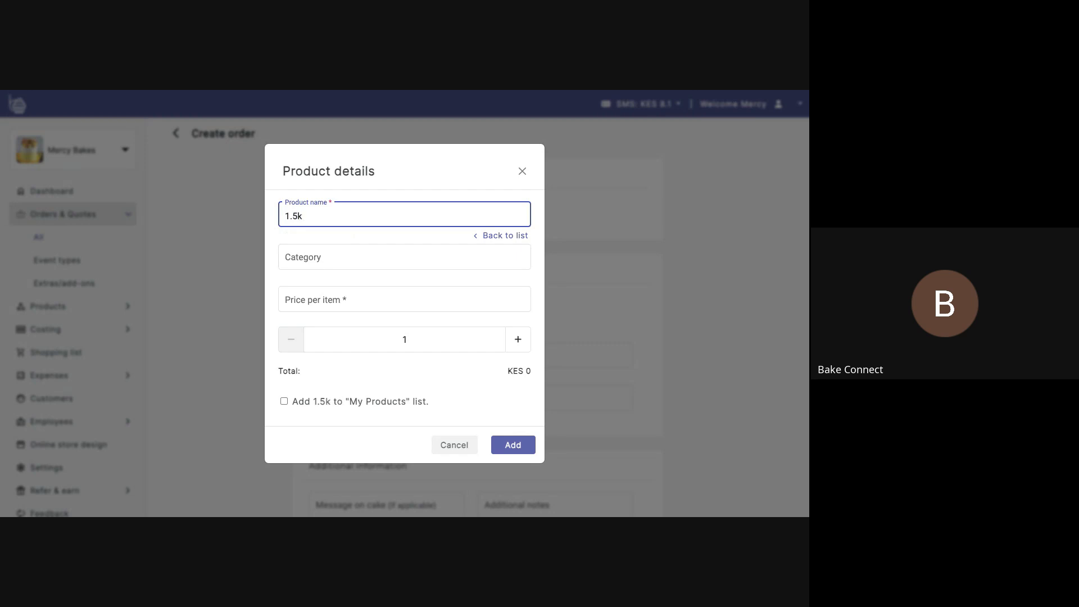
text(g Vani)
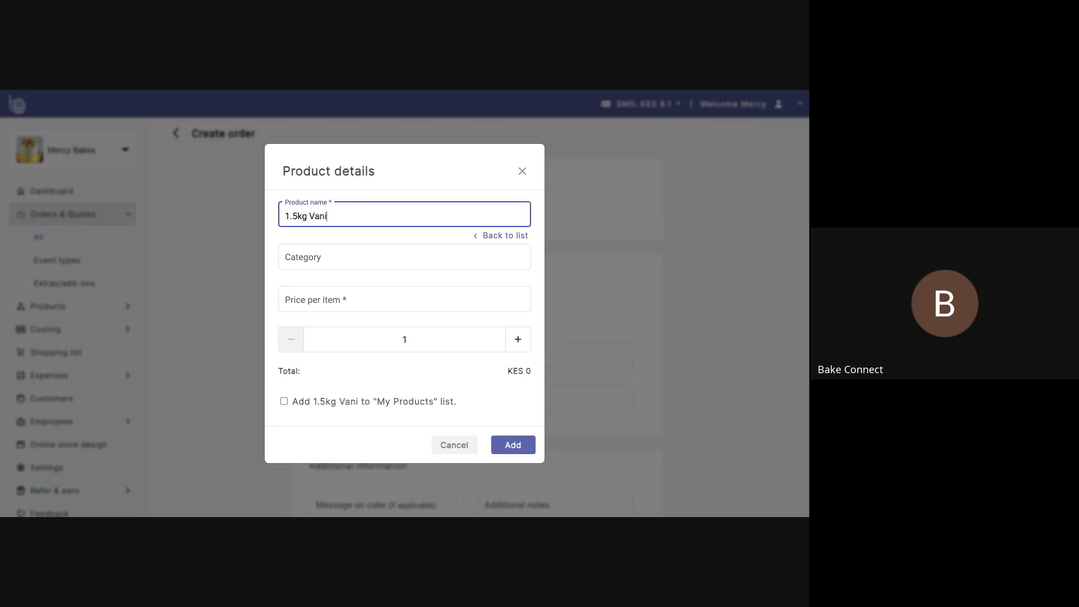
text(lla Cake)
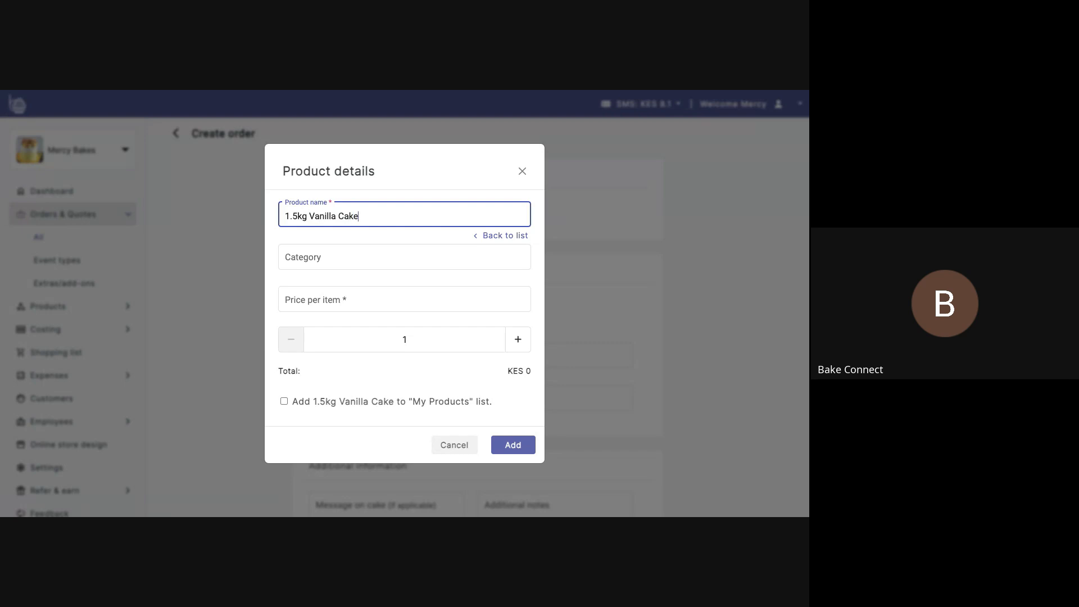
Assign the new product to the Cakes category and set its price per item to 2500.
click(386, 259)
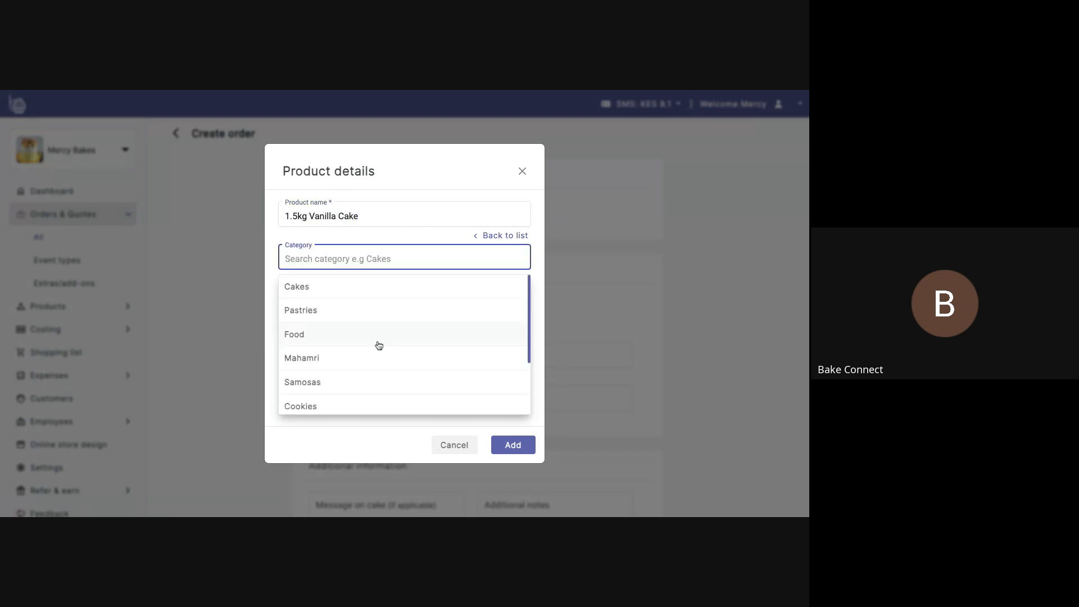
click(304, 289)
click(306, 296)
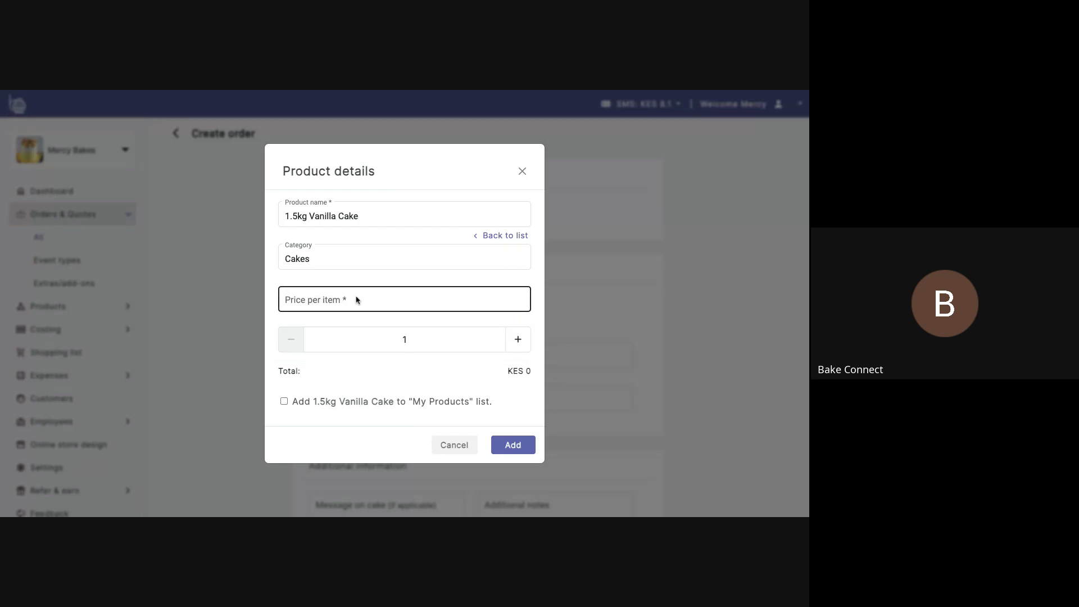
click(353, 298)
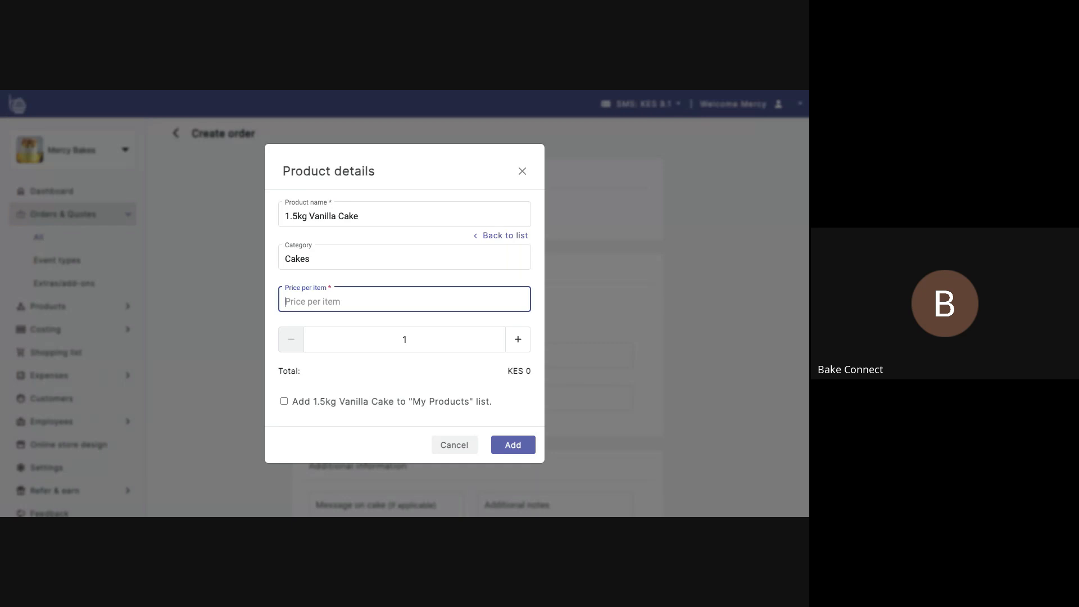
text(2500)
Try a quantity of 3 for the vanilla cake and return it to 1.
drag(417, 341, 400, 339)
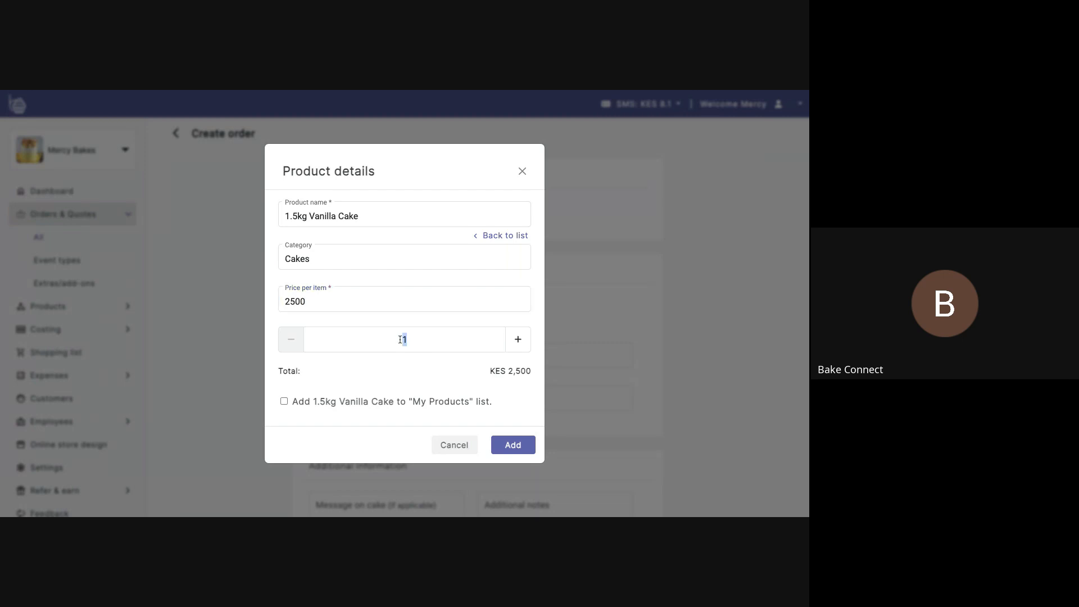
click(420, 340)
drag(537, 382, 347, 371)
click(519, 340)
click(519, 340)
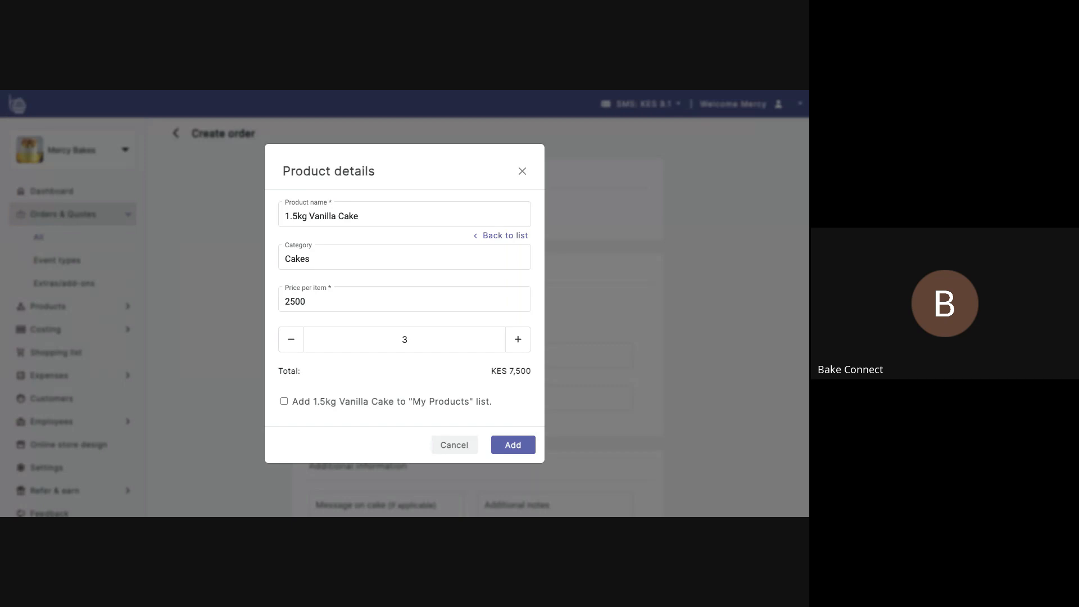
click(291, 340)
click(293, 345)
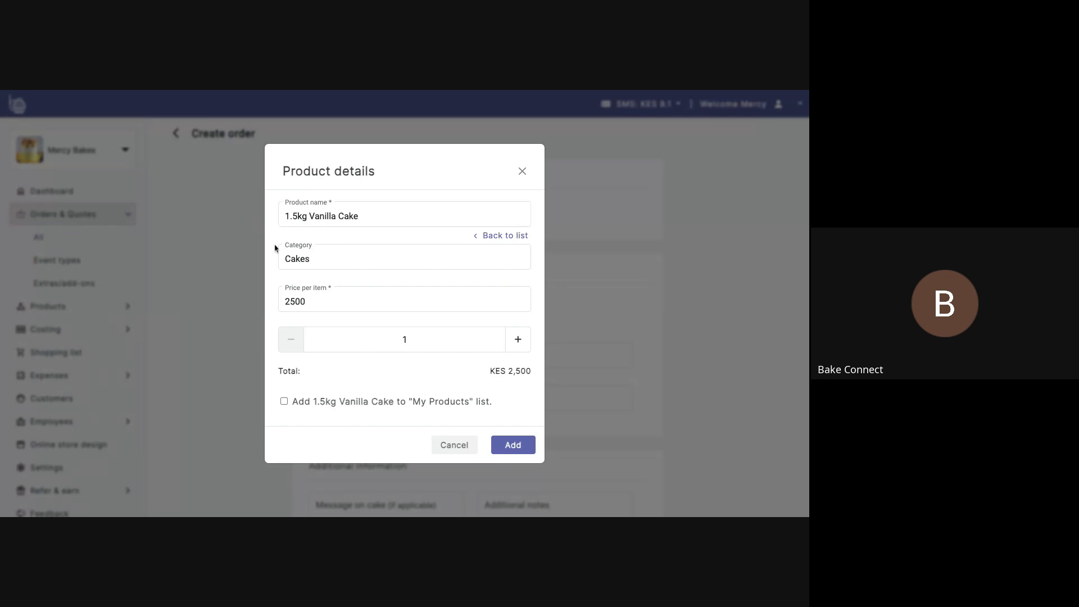
Add the 1.5kg Vanilla Cake to the order's products.
click(311, 303)
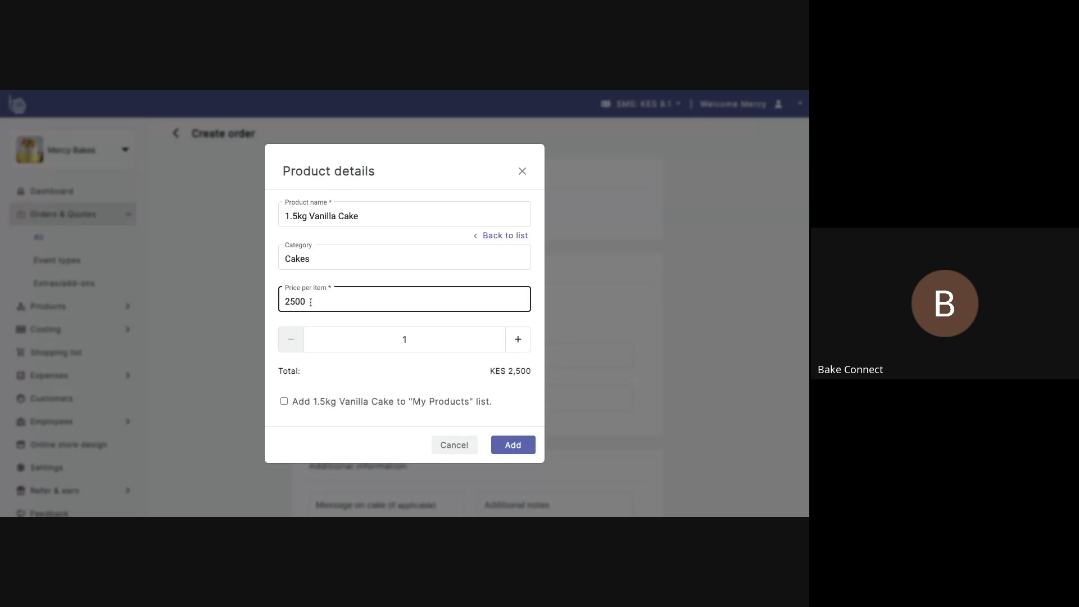
click(509, 446)
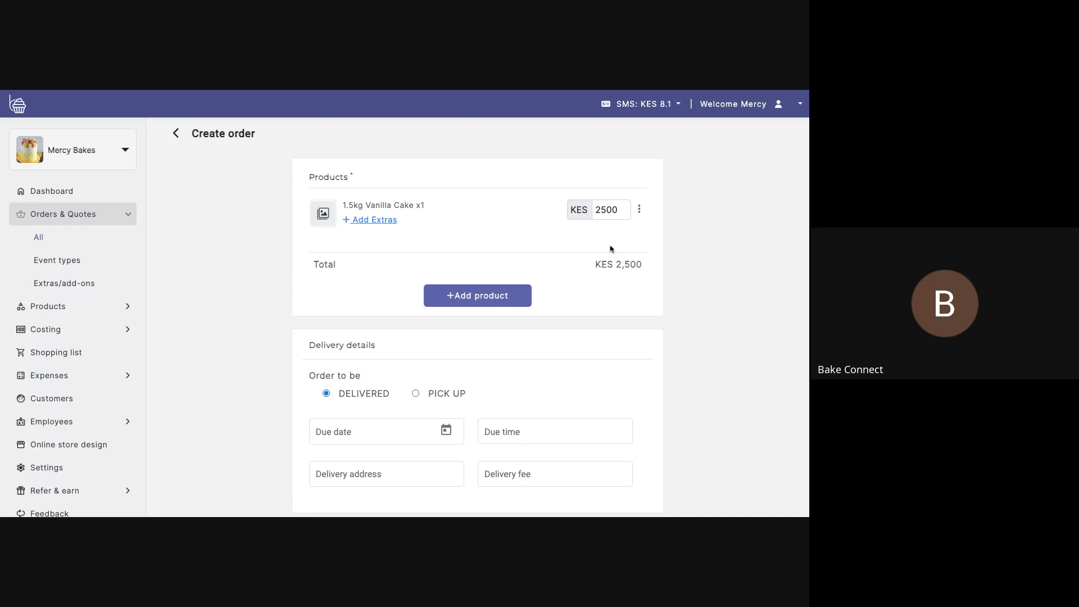
Review the order's product entry along with the customer and delivery sections around it.
scroll(574, 303, up, 1)
scroll(572, 302, up, 1)
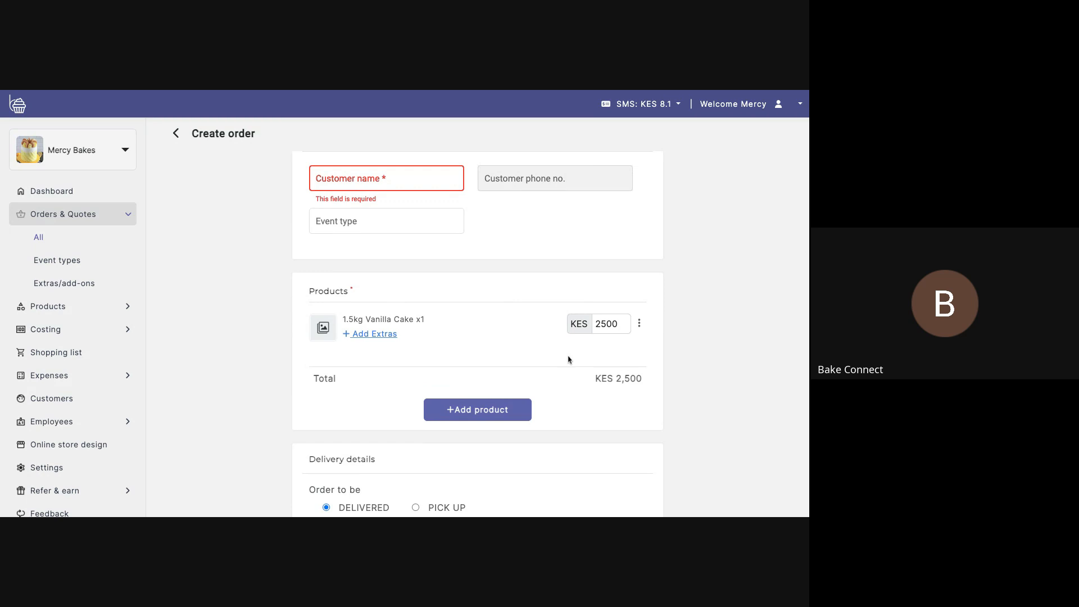
scroll(568, 359, down, 2)
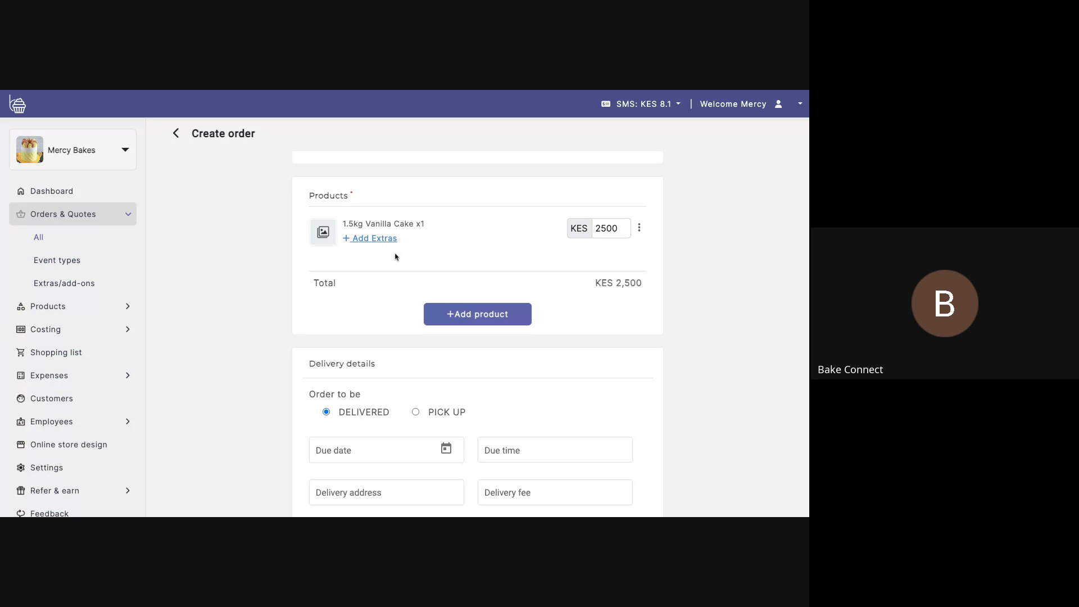
scroll(552, 229, up, 3)
scroll(553, 229, down, 2)
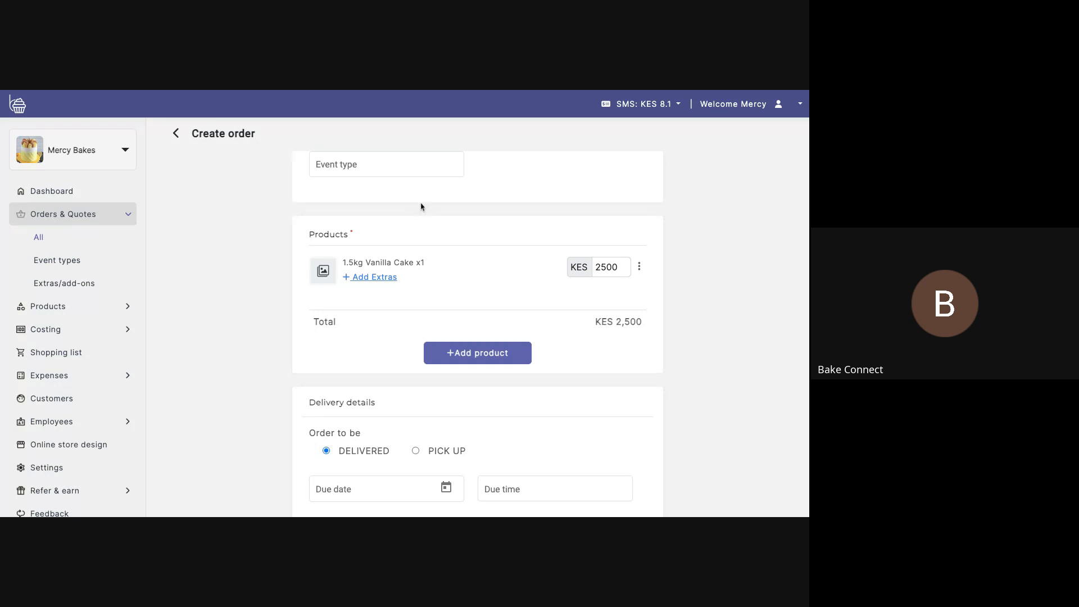
scroll(567, 401, down, 2)
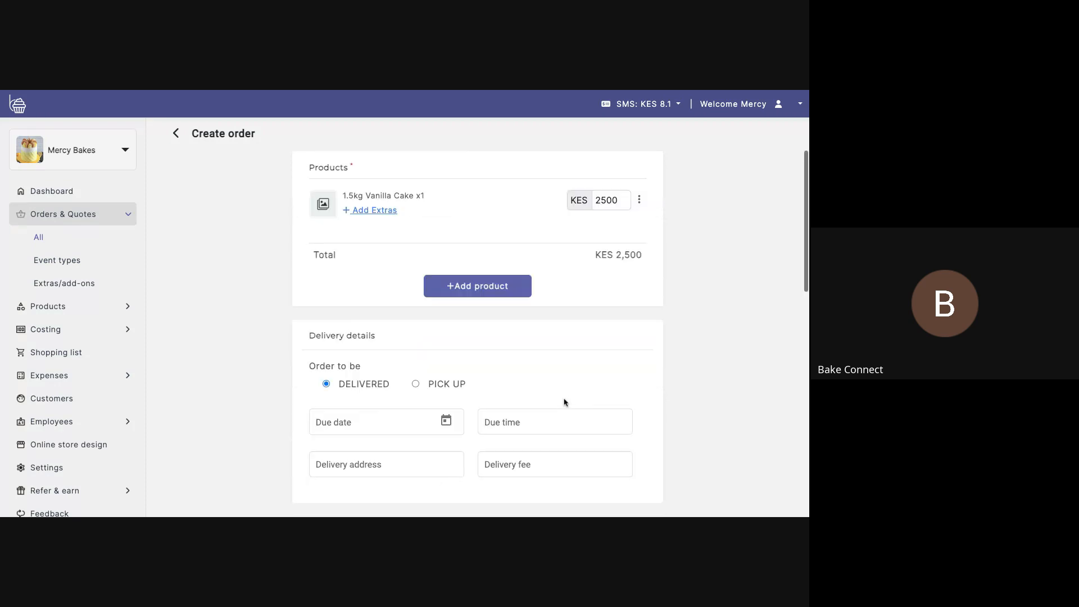
scroll(565, 403, up, 3)
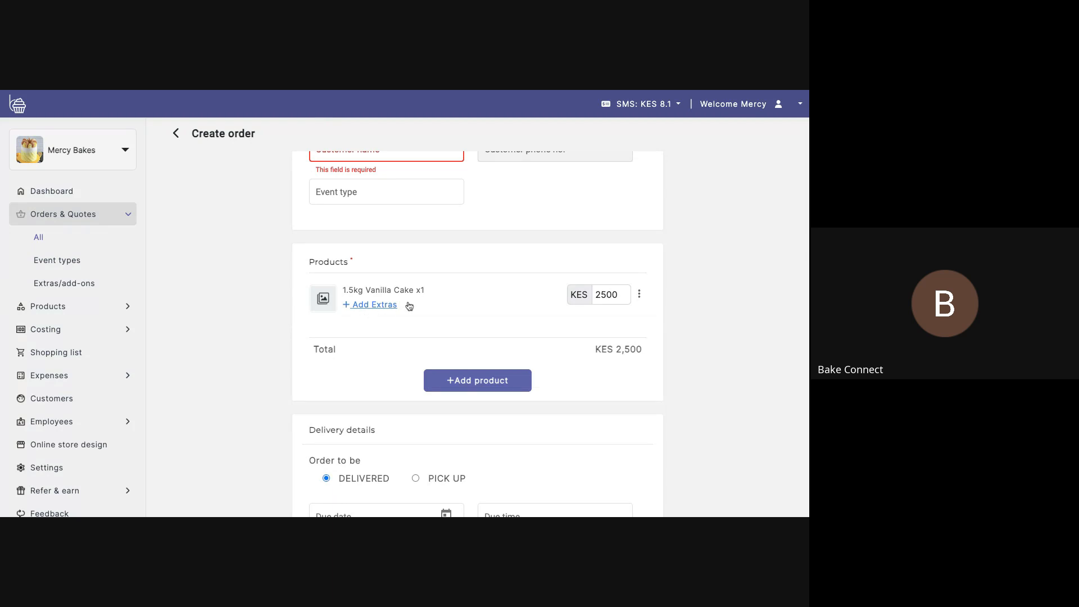
Inspect the blank new-product form and the vanilla cake's extras dialog, closing both without adding anything.
scroll(469, 299, down, 2)
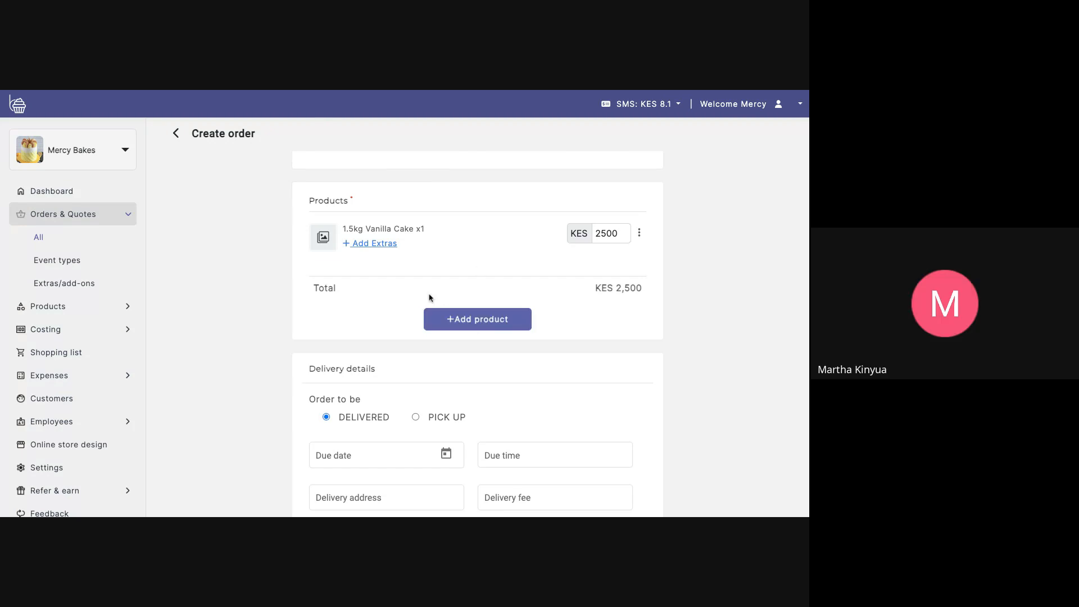
click(450, 320)
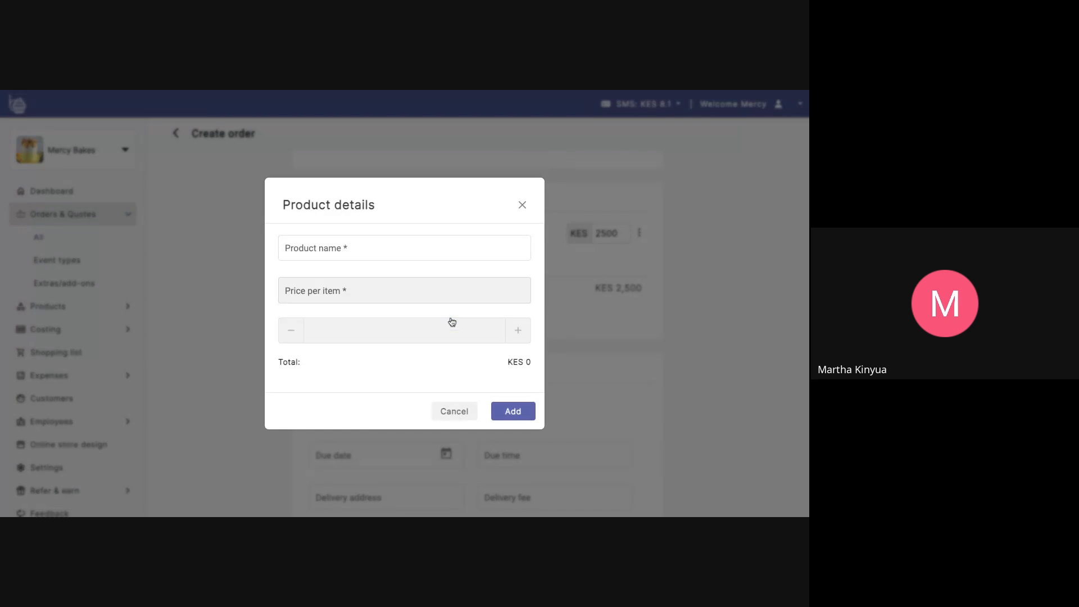
click(399, 248)
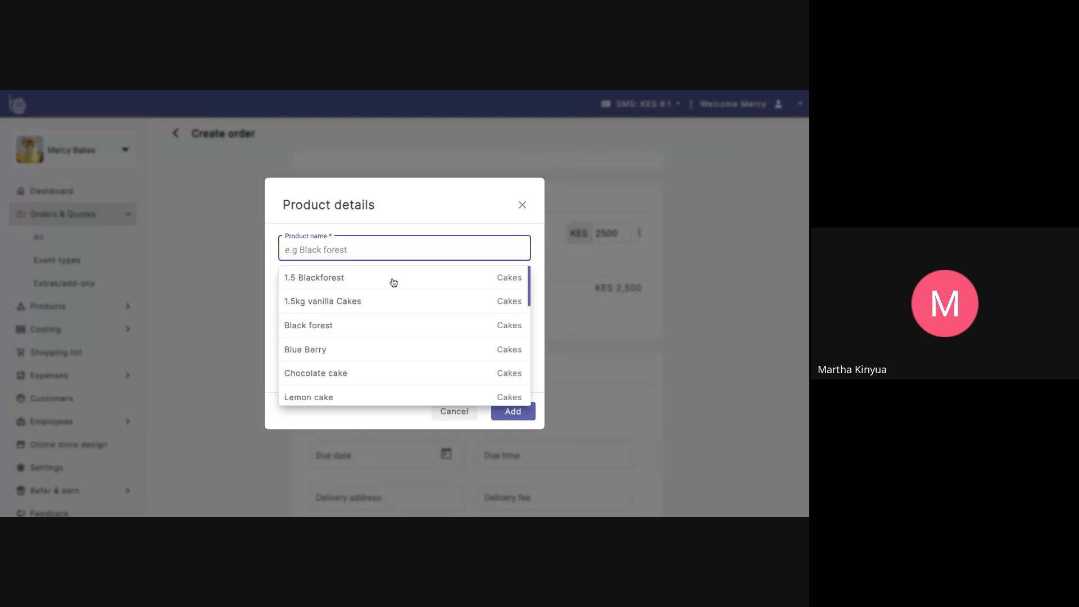
scroll(393, 282, down, 5)
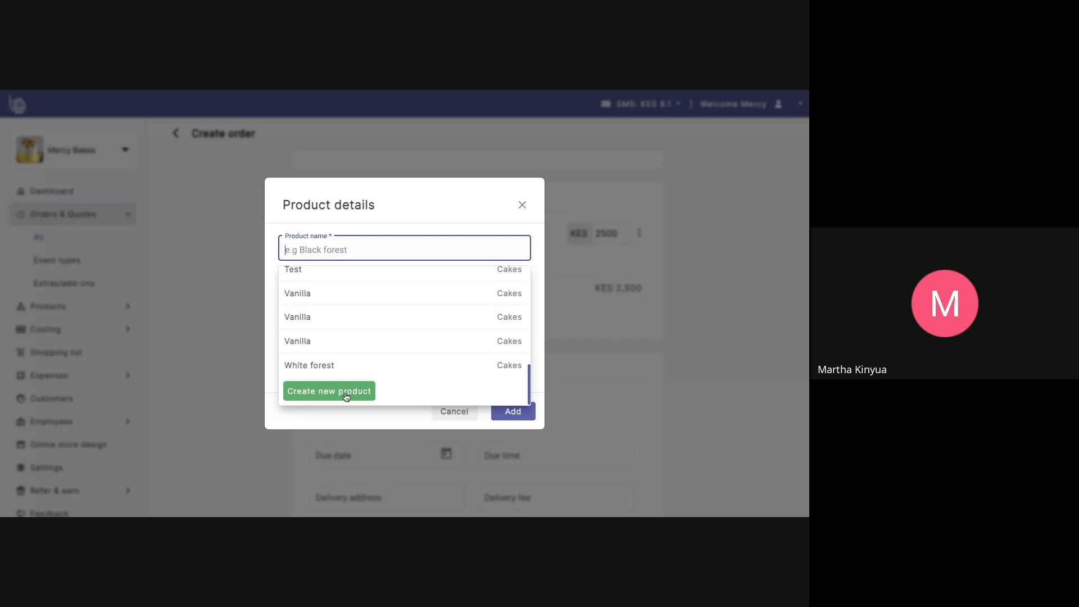
click(346, 397)
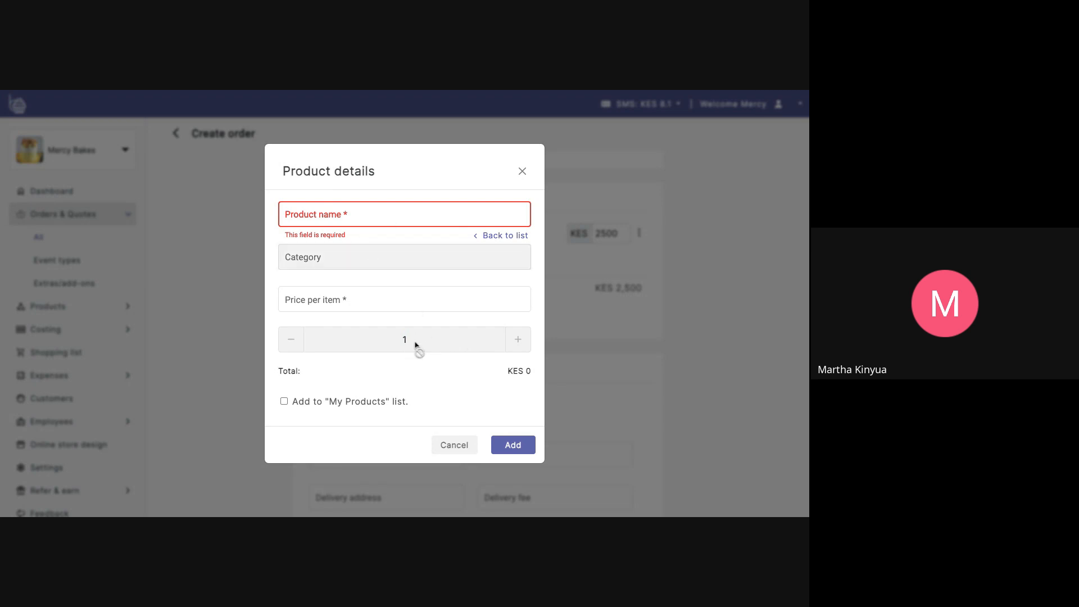
click(374, 215)
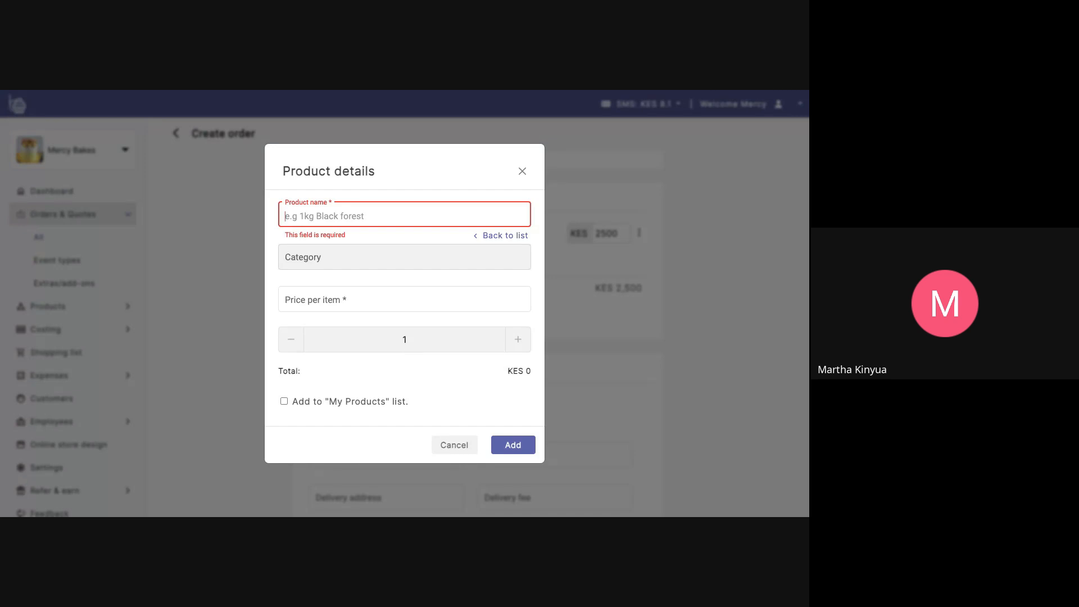
click(523, 172)
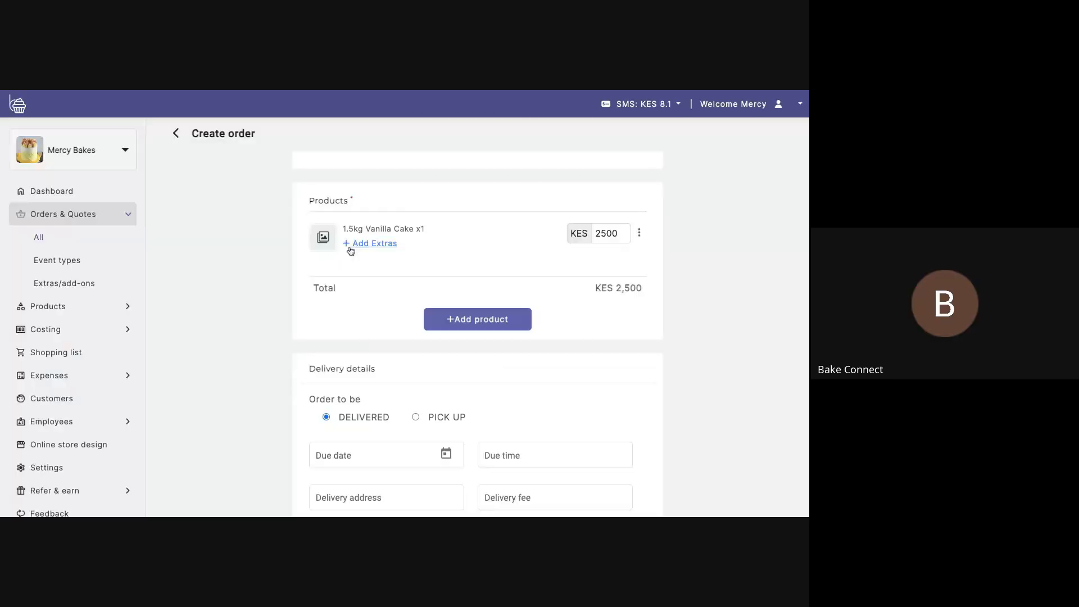
click(348, 246)
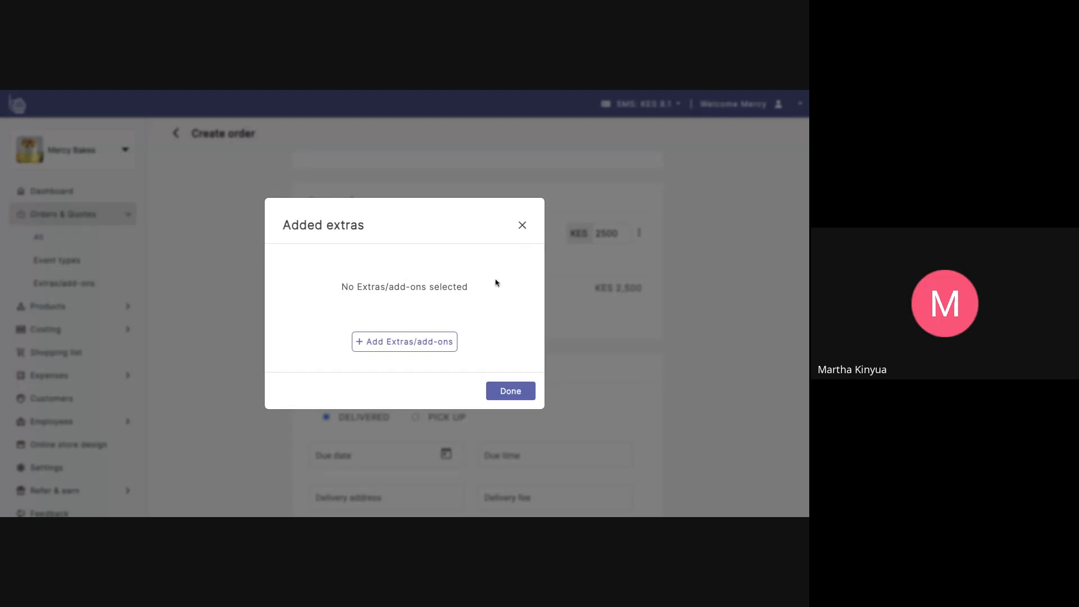
click(522, 225)
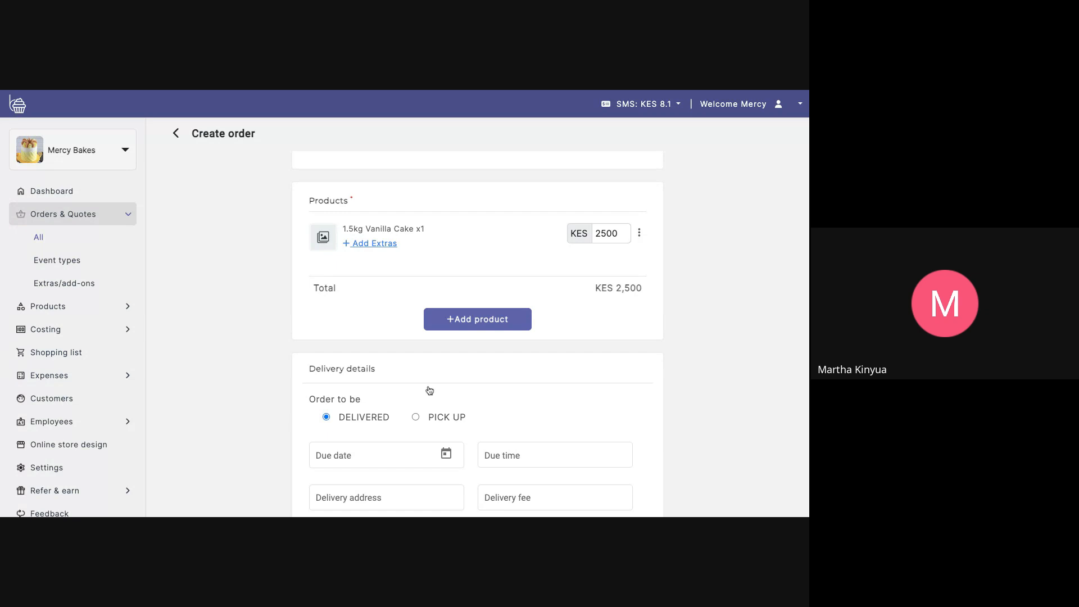
Look through the order's remaining sections and check the message-on-cake and additional notes fields.
scroll(429, 390, down, 10)
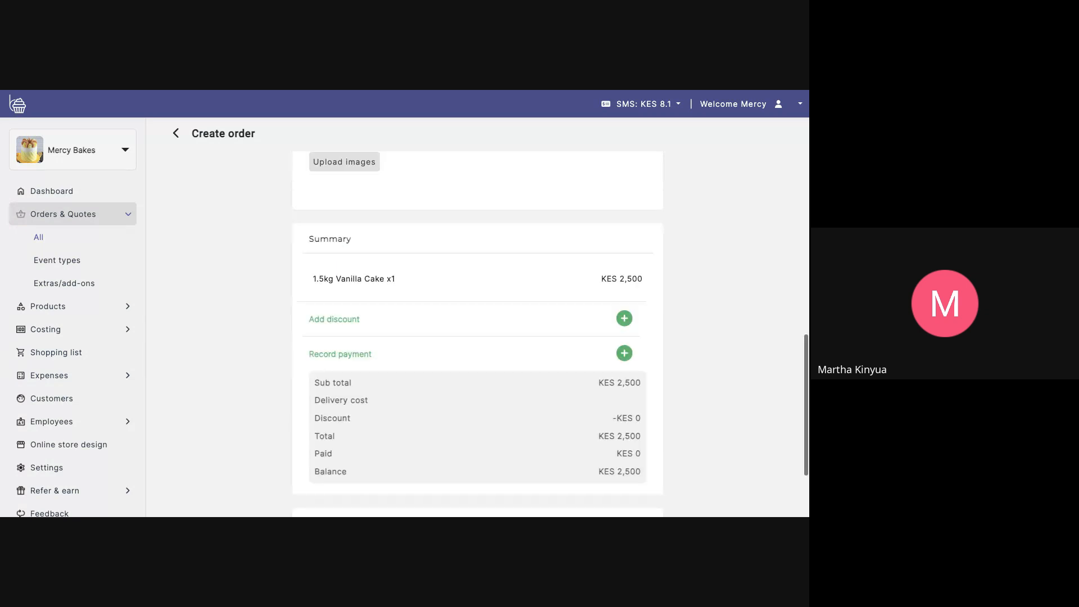
scroll(478, 334, down, 2)
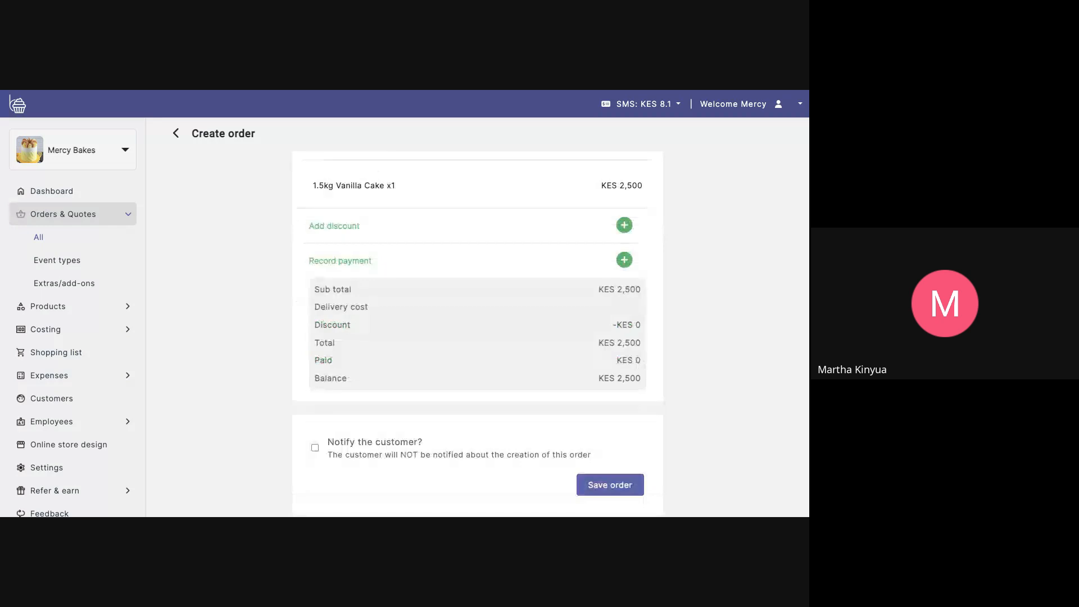
scroll(477, 333, up, 6)
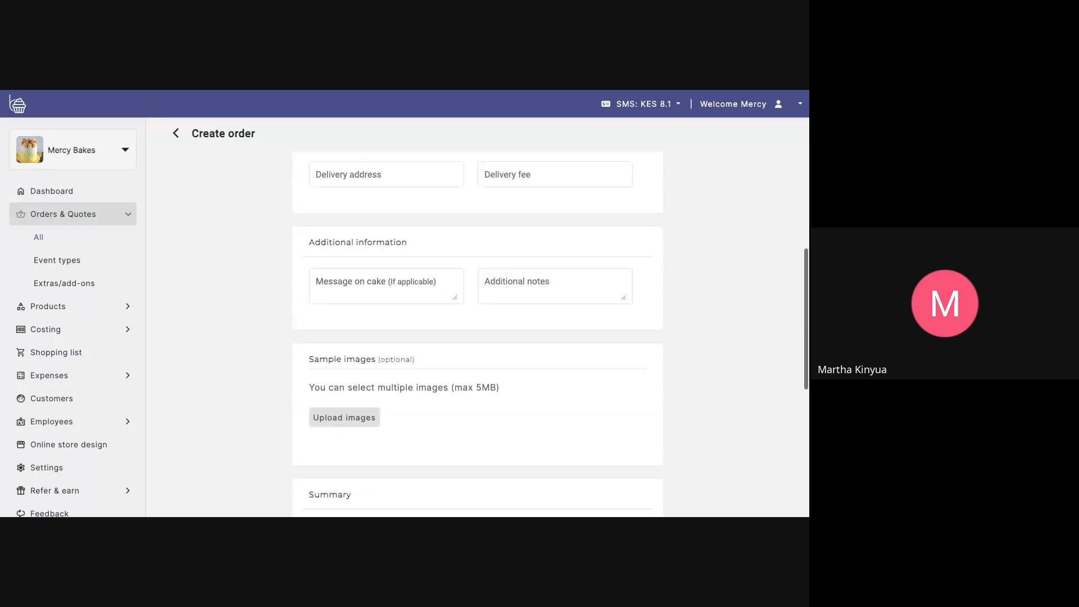
scroll(366, 258, up, 1)
click(344, 319)
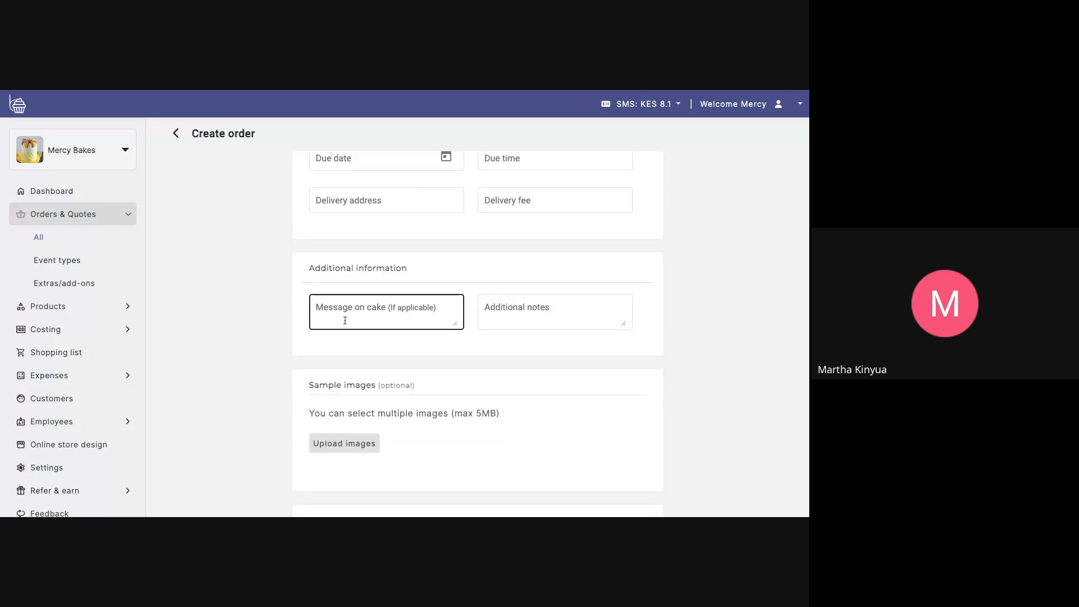
click(521, 310)
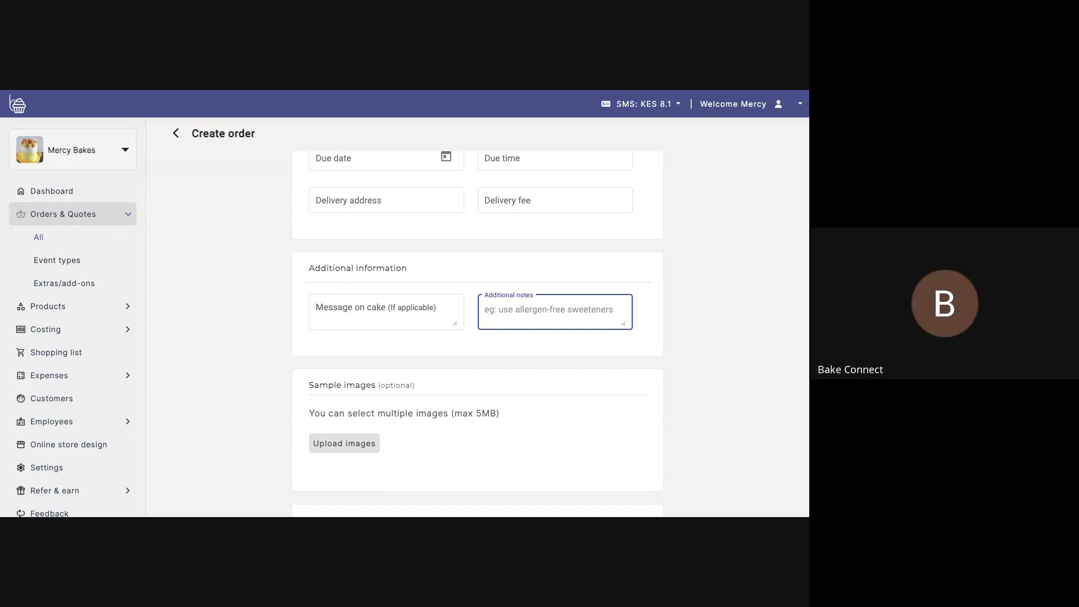
click(434, 306)
Review the order form's customer, product, delivery, additional information, sample image and summary sections.
scroll(427, 298, up, 2)
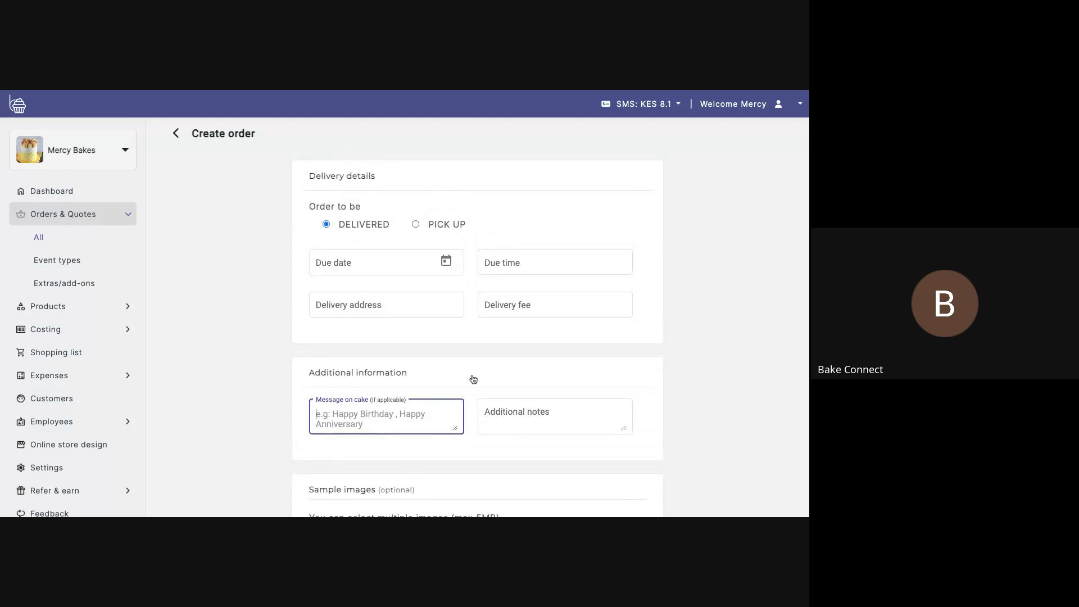
scroll(476, 374, down, 4)
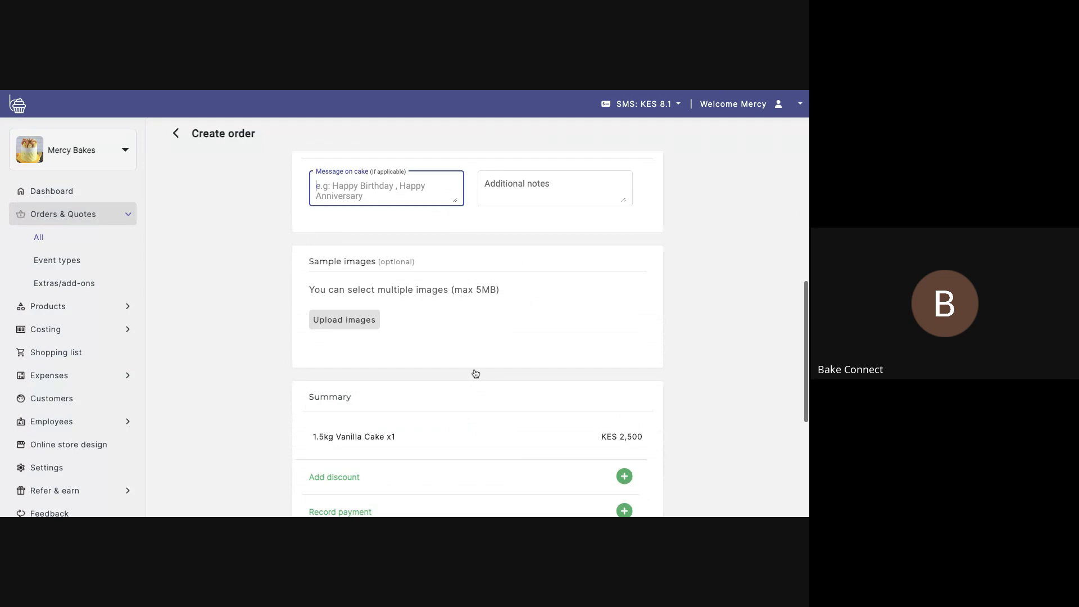
scroll(475, 373, up, 3)
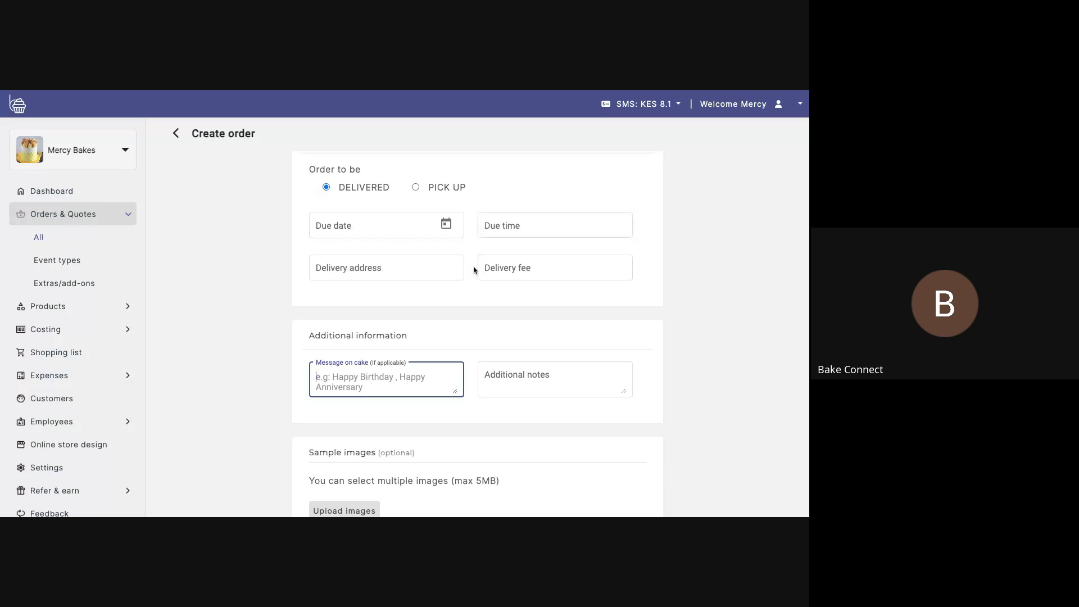
scroll(474, 271, up, 6)
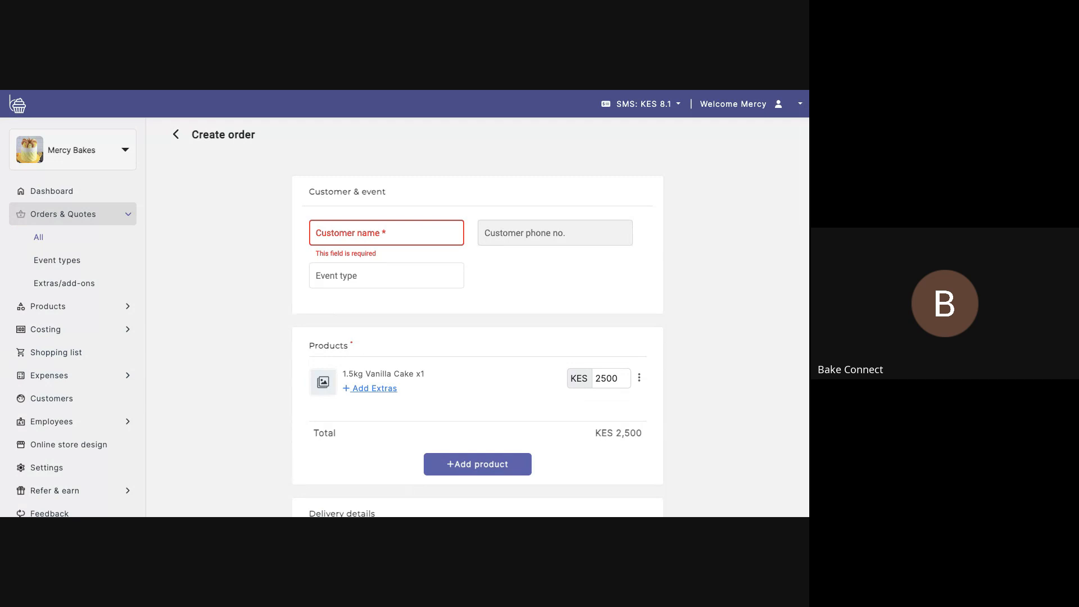
scroll(476, 335, down, 7)
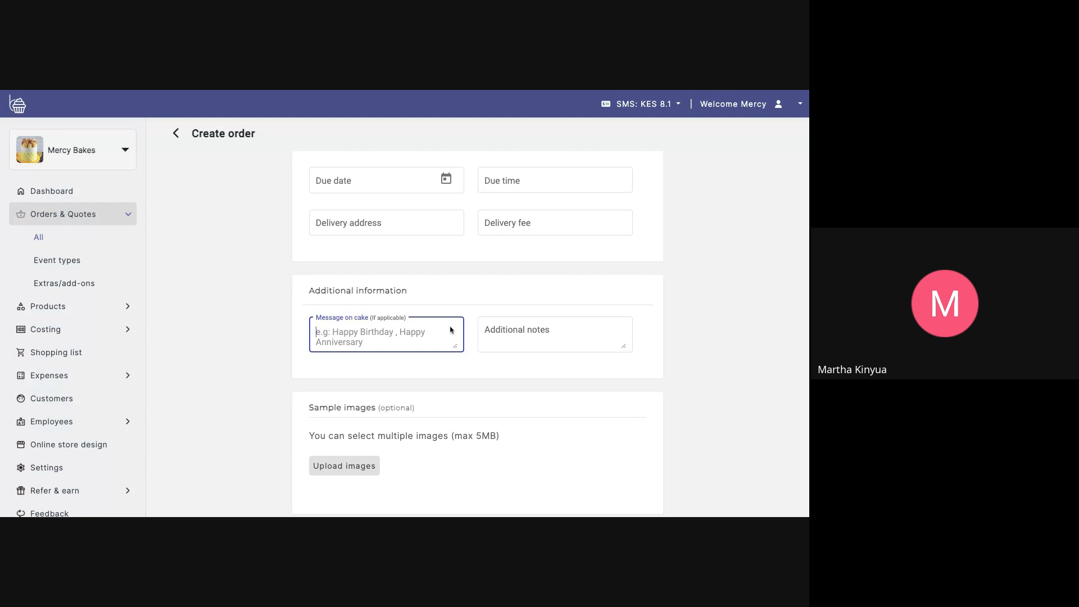
scroll(480, 380, down, 3)
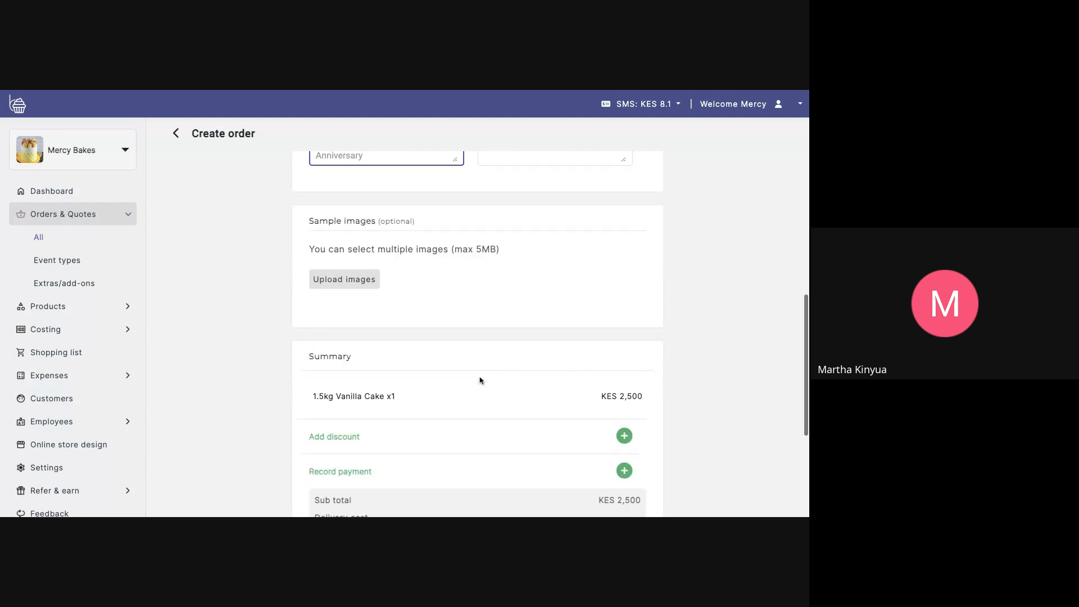
click(481, 381)
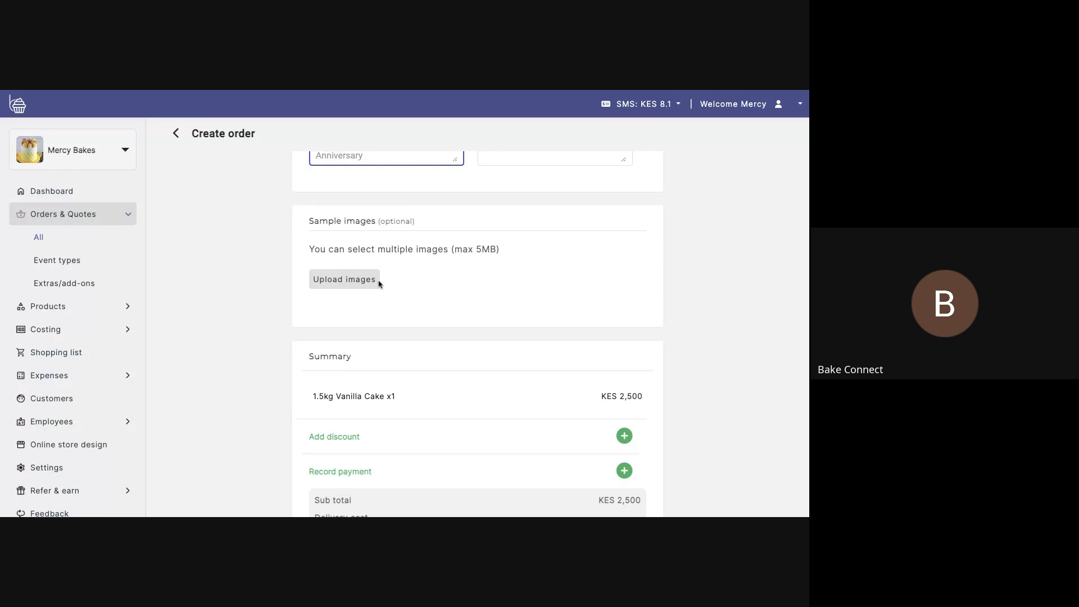
scroll(379, 287, up, 10)
scroll(379, 290, down, 3)
scroll(379, 290, down, 2)
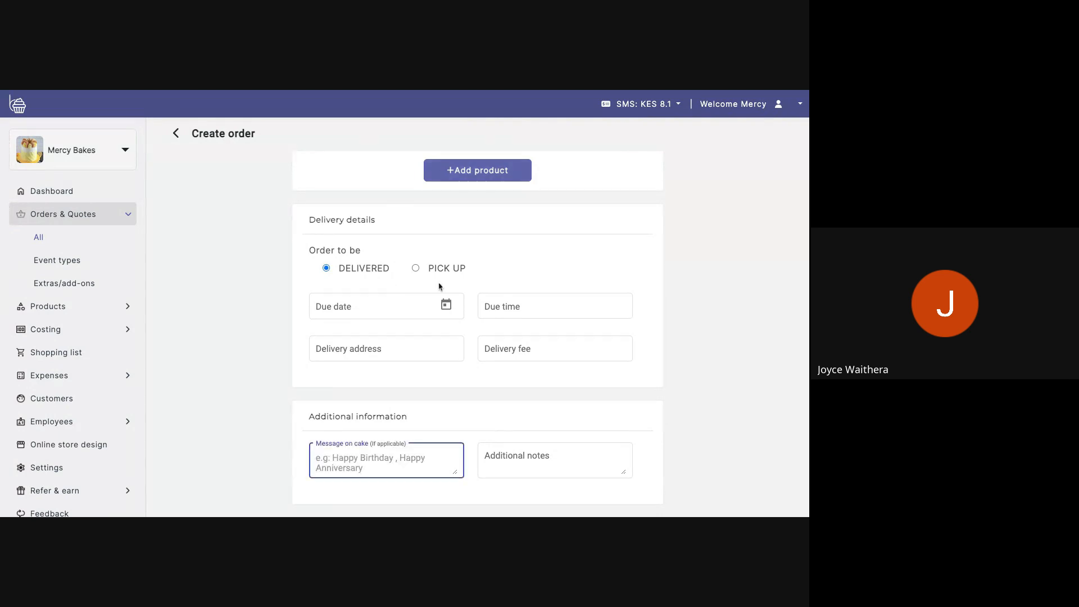
scroll(454, 325, up, 1)
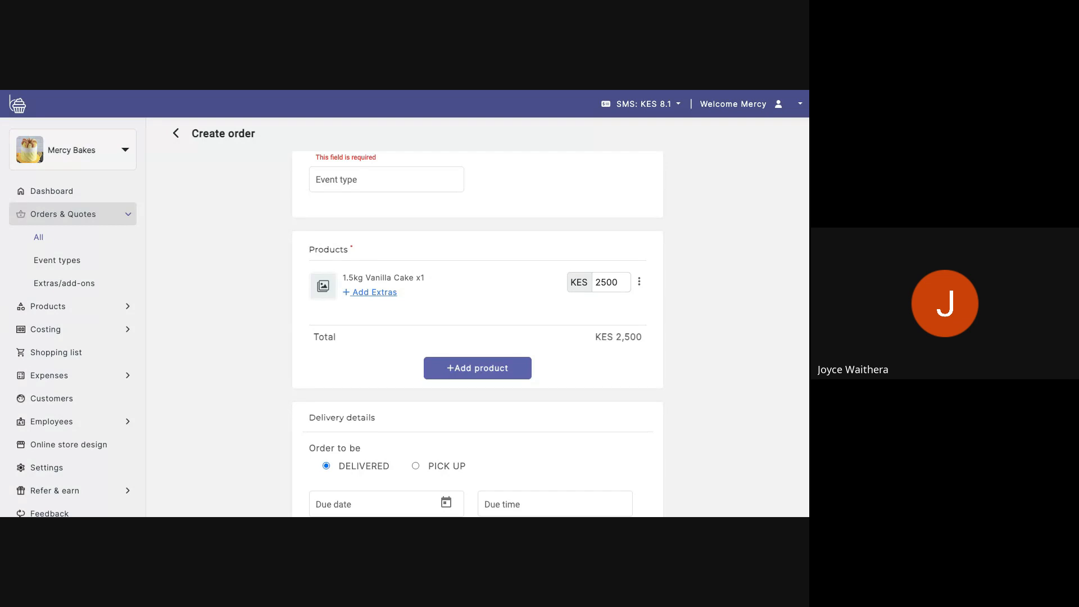
scroll(478, 334, up, 1)
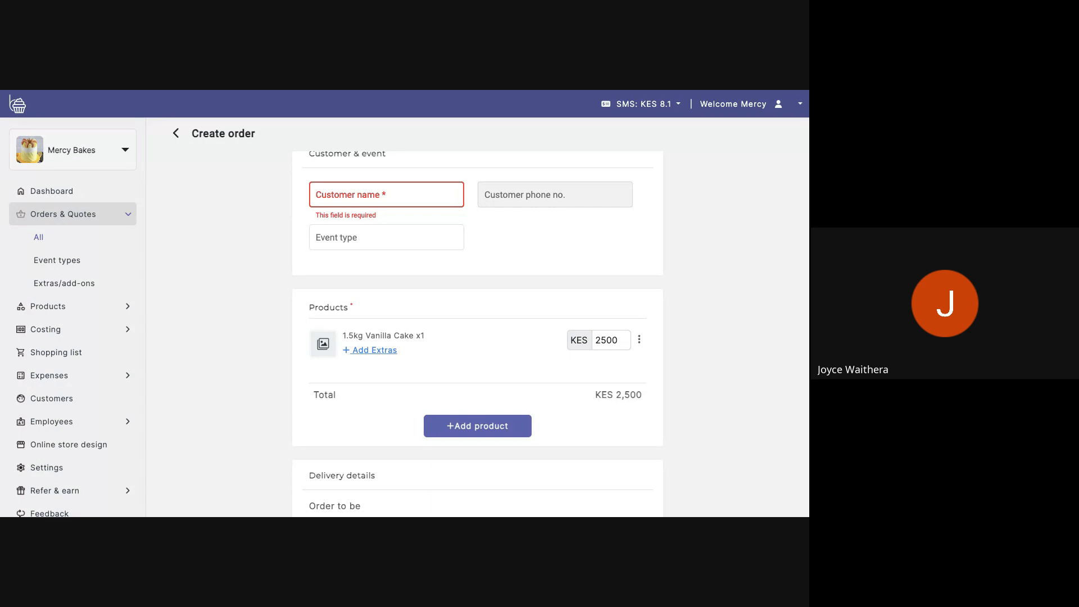
scroll(478, 334, down, 4)
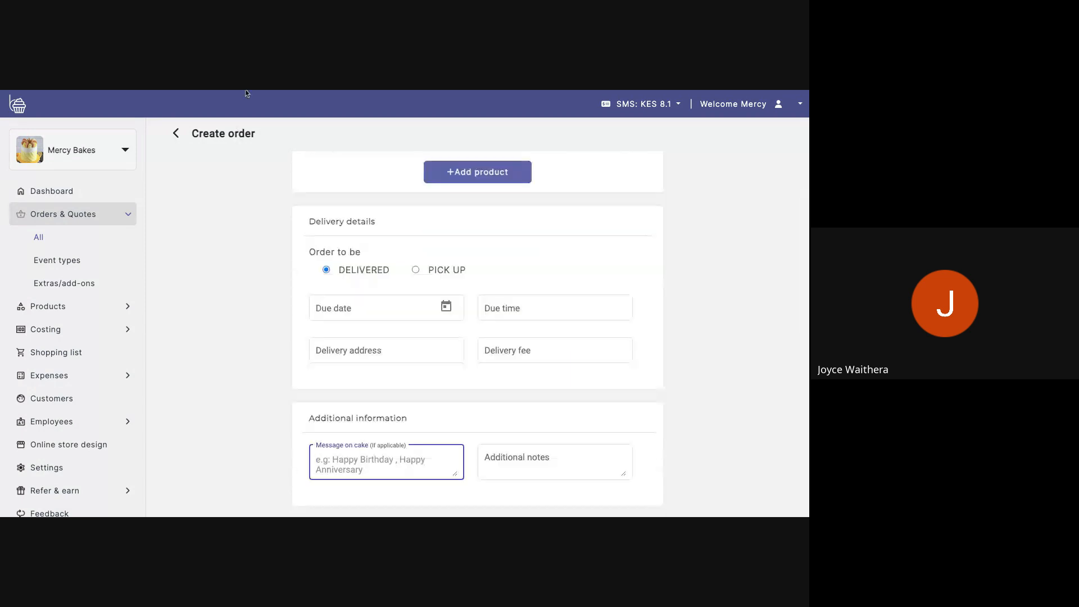
click(262, 90)
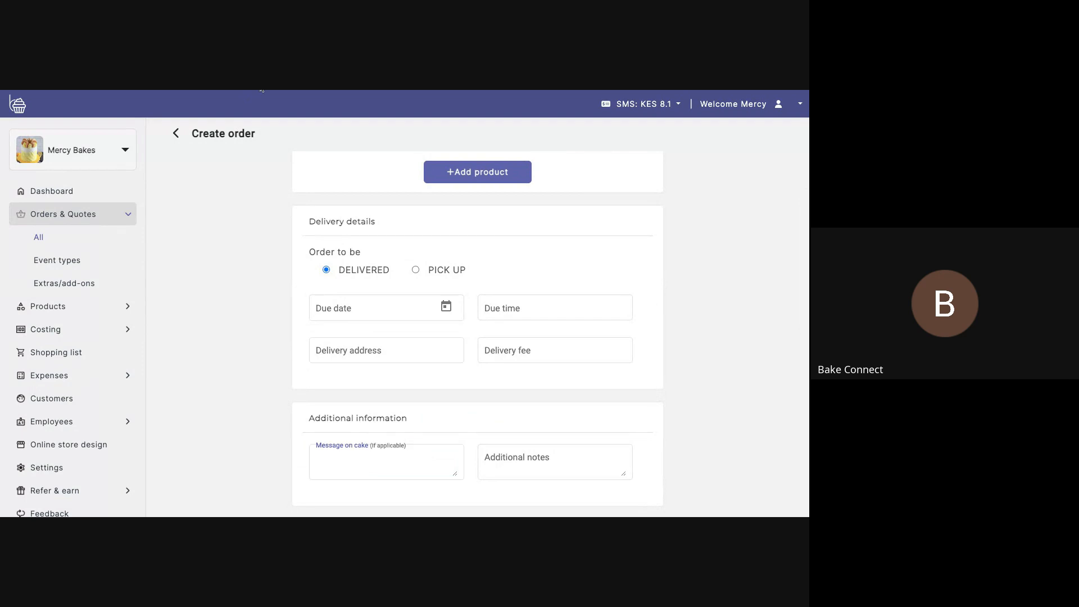
scroll(403, 240, up, 3)
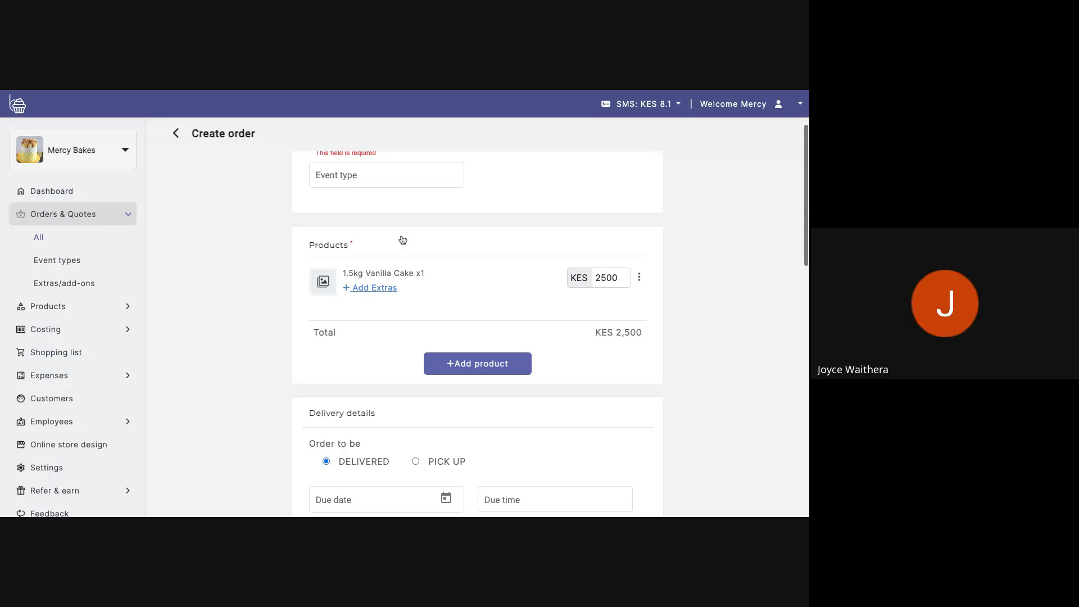
scroll(402, 240, up, 1)
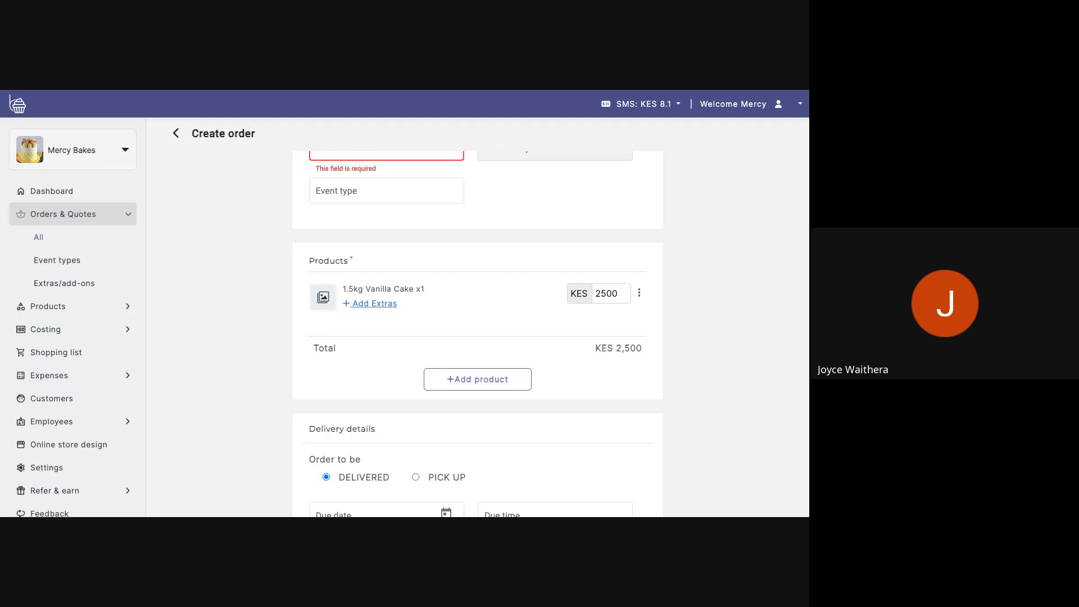
click(478, 379)
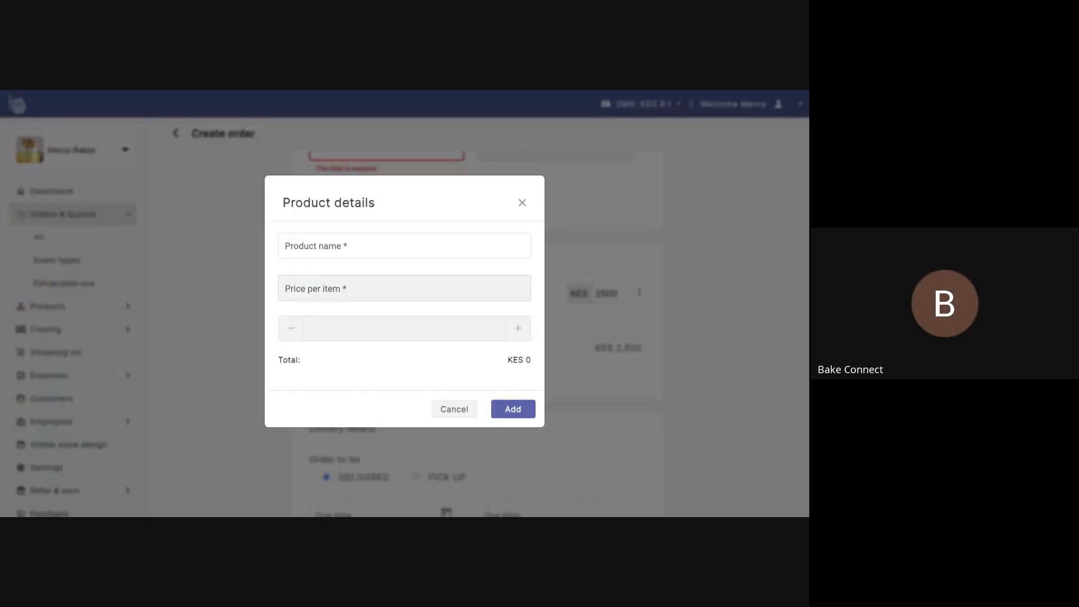
click(524, 206)
click(466, 384)
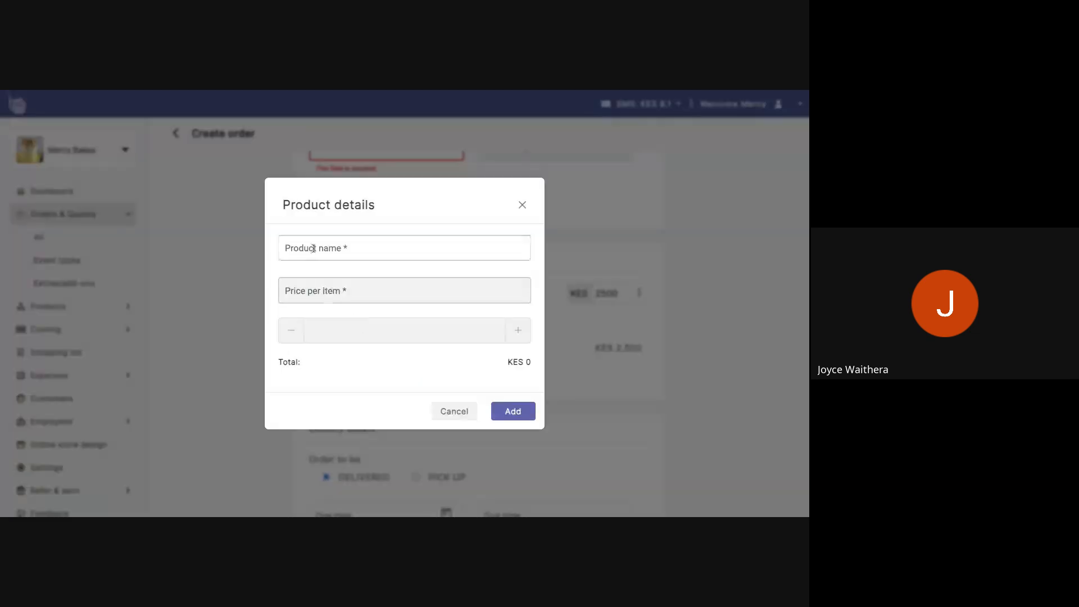
click(382, 244)
click(537, 252)
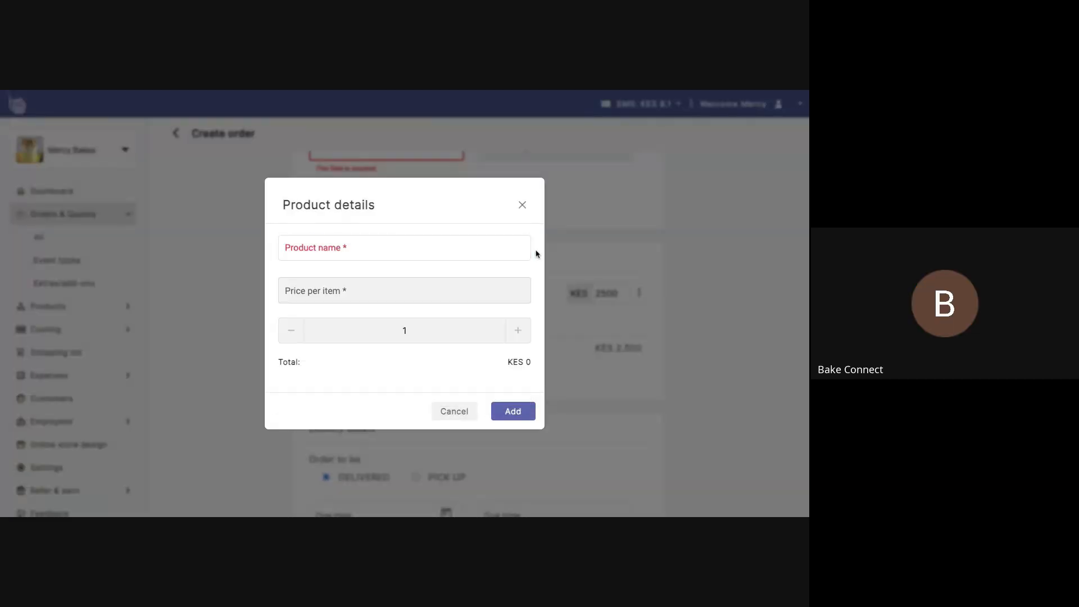
click(524, 203)
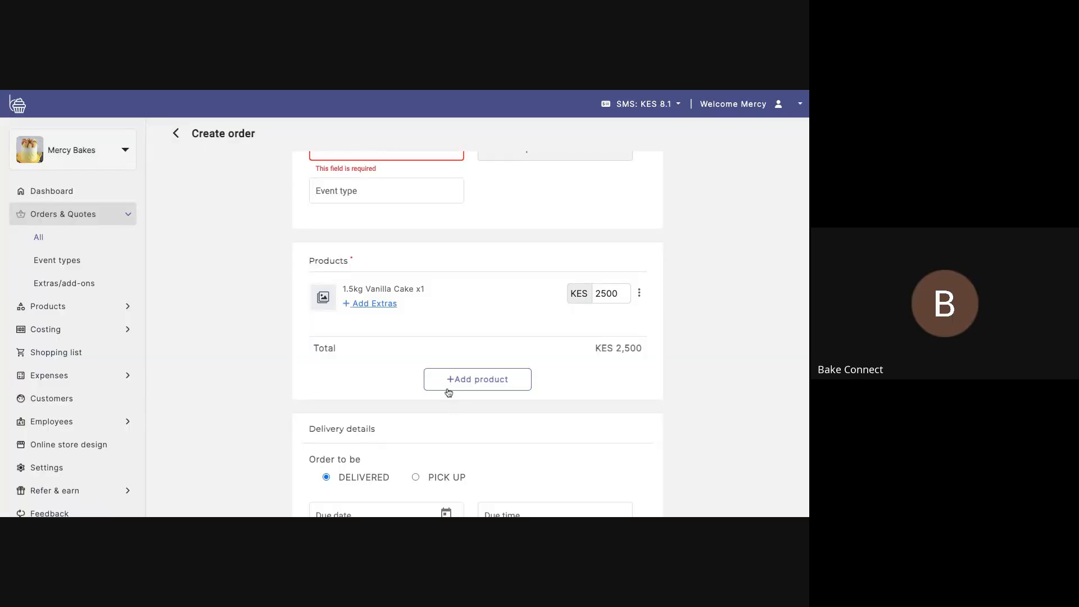
click(447, 388)
click(524, 207)
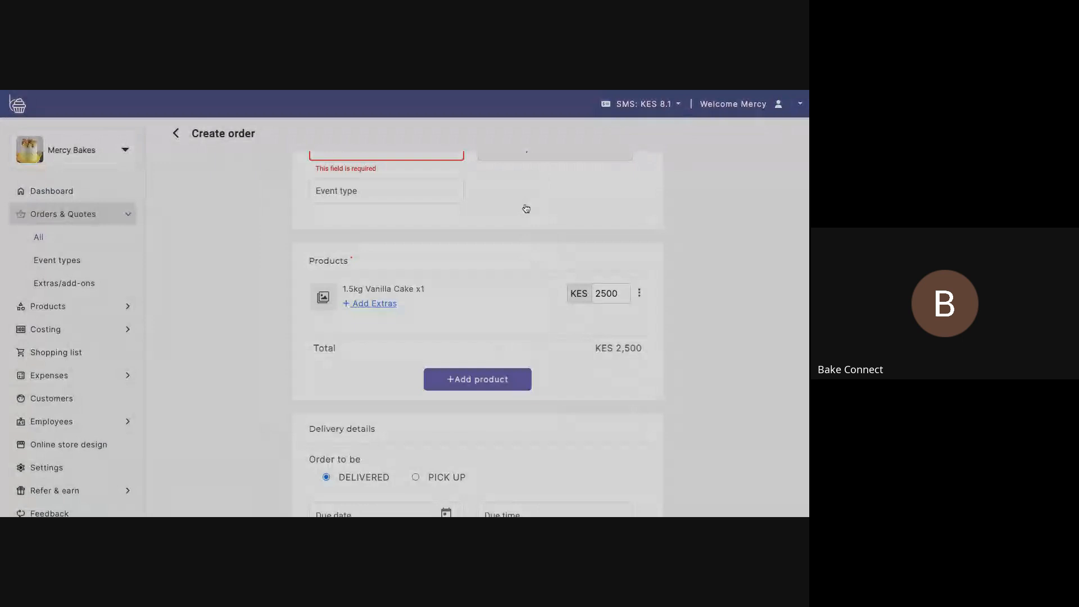
Highlight the order total and the 1.5kg Vanilla Cake entry in the products section, and clear the selection.
drag(417, 358, 551, 371)
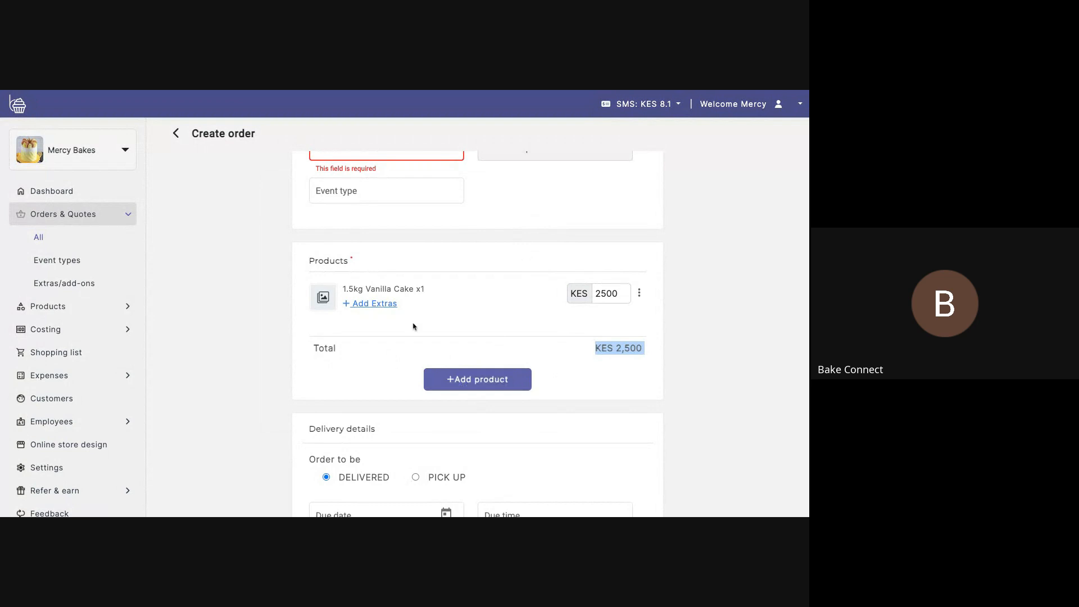
scroll(416, 323, down, 1)
drag(419, 281, 339, 257)
click(481, 309)
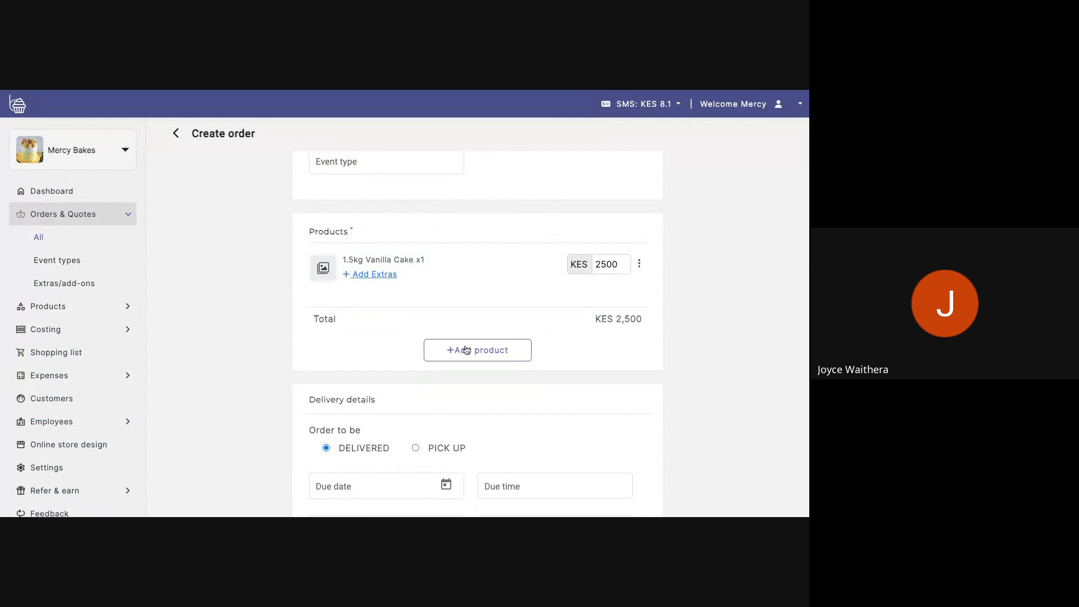
Add one 0.5Kg Black forest cake to the order's products, highlight its entry and clear the selection.
click(467, 349)
click(337, 246)
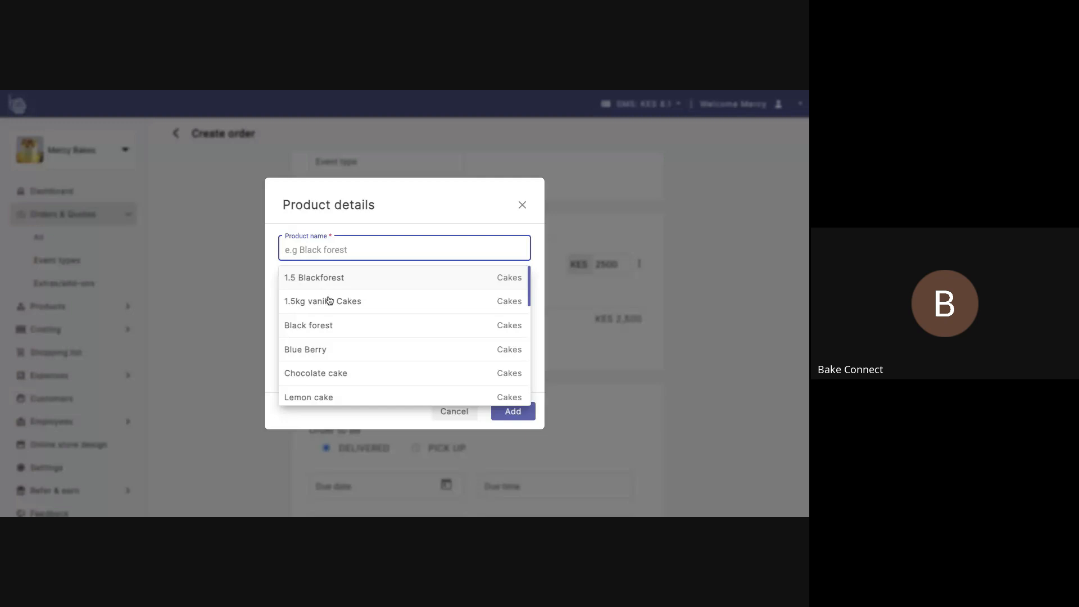
click(308, 326)
click(513, 429)
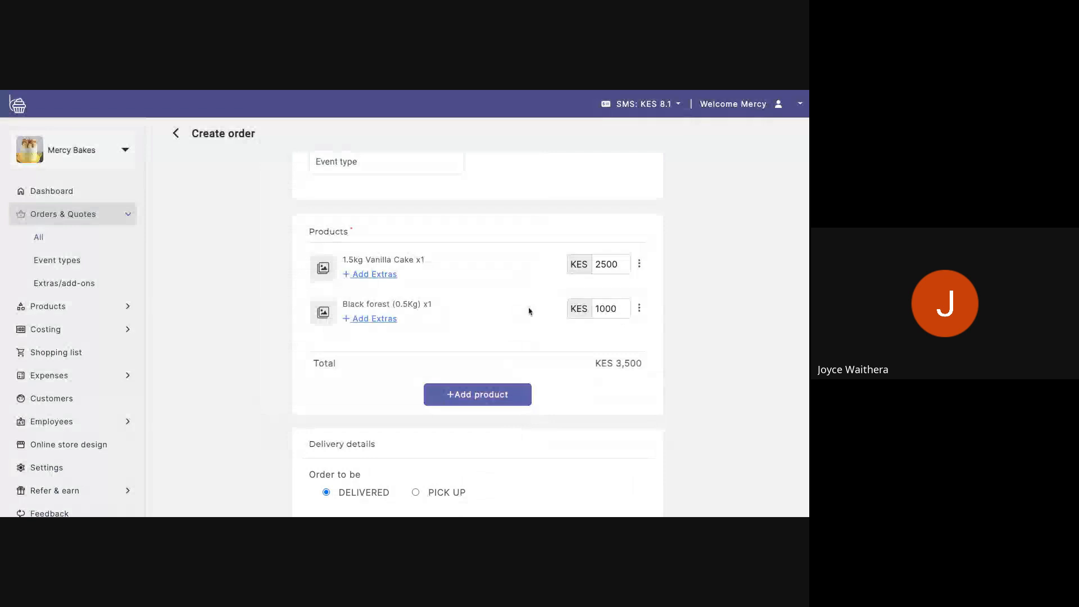
drag(521, 342, 311, 289)
click(448, 336)
Check the delivery details below the products, and open a blank product form and close it without adding anything.
scroll(448, 336, down, 2)
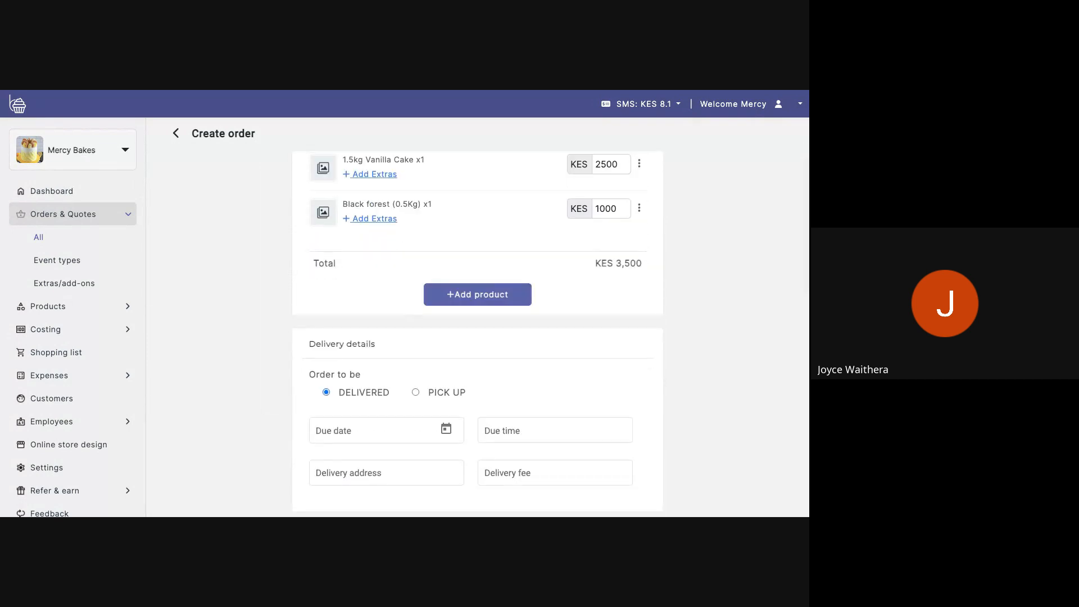
scroll(450, 393, up, 2)
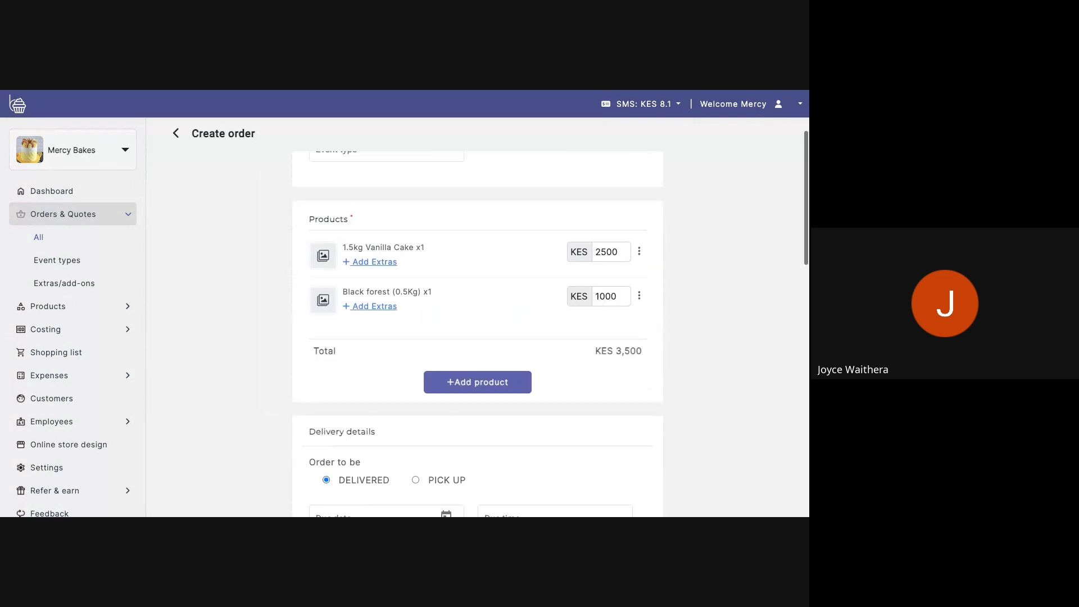
click(450, 392)
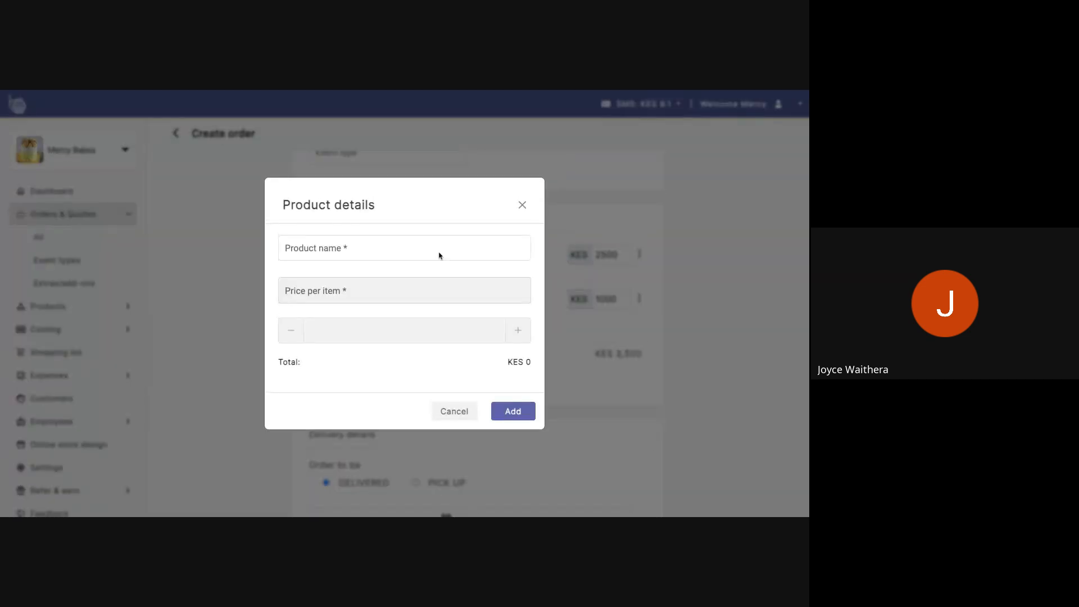
click(522, 205)
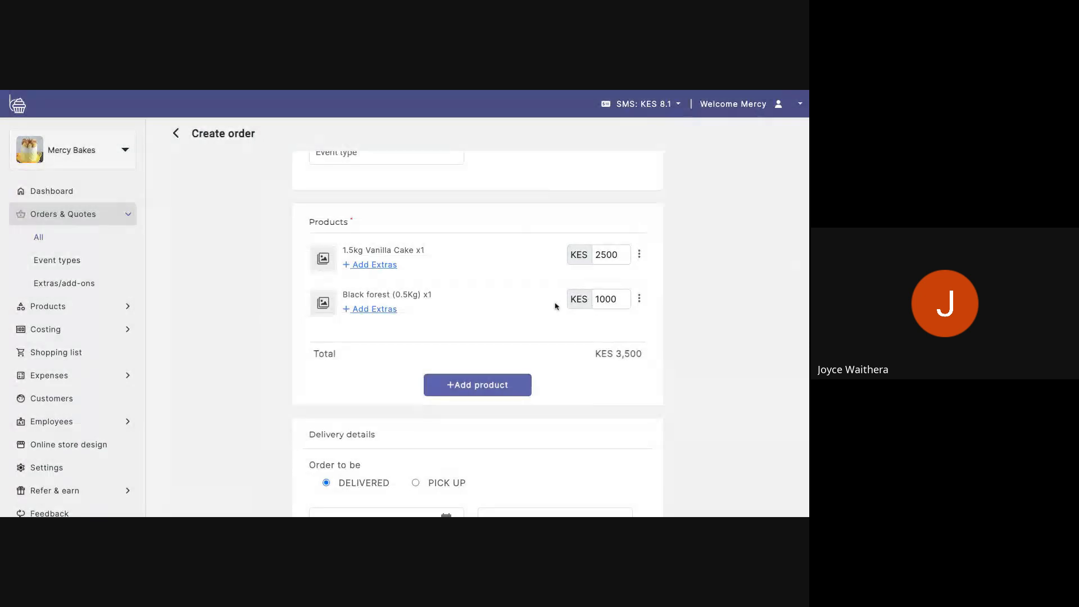
Open the Black forest product for editing, review its available sizes, and close the form without changing anything.
click(640, 299)
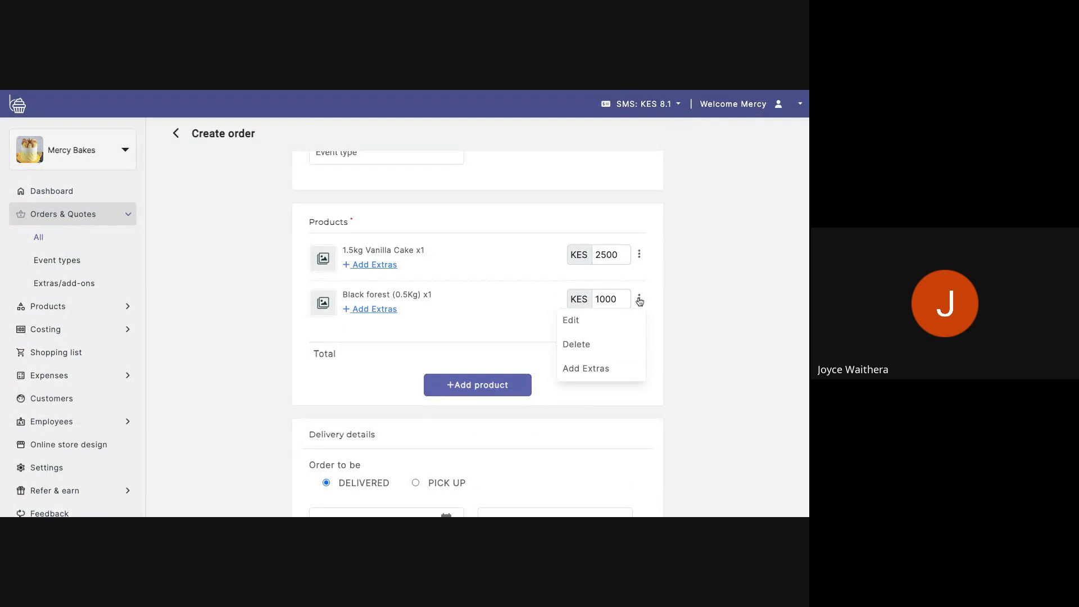
click(572, 321)
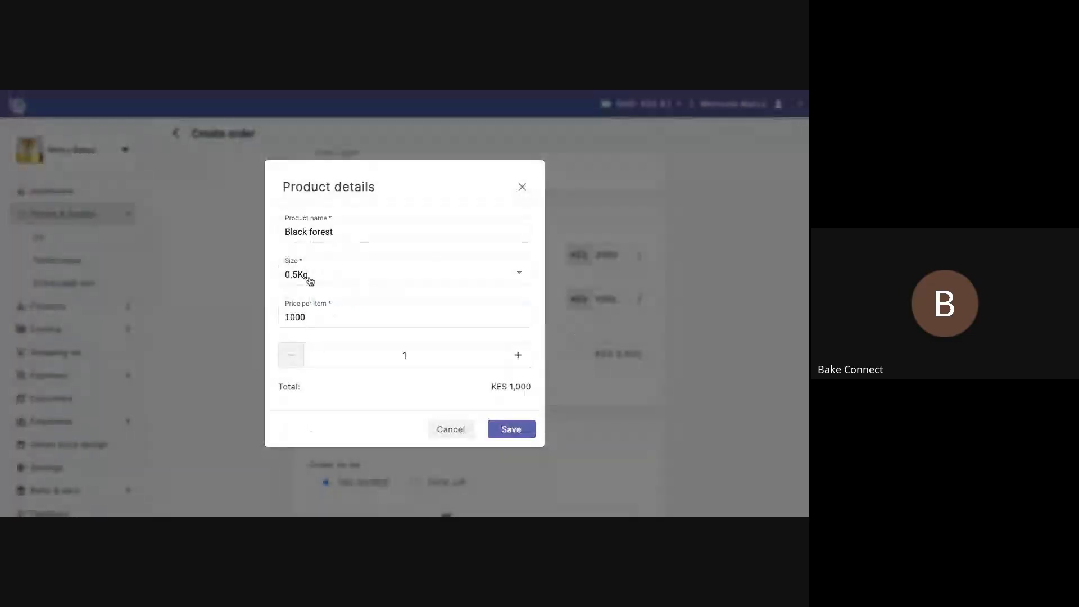
click(310, 281)
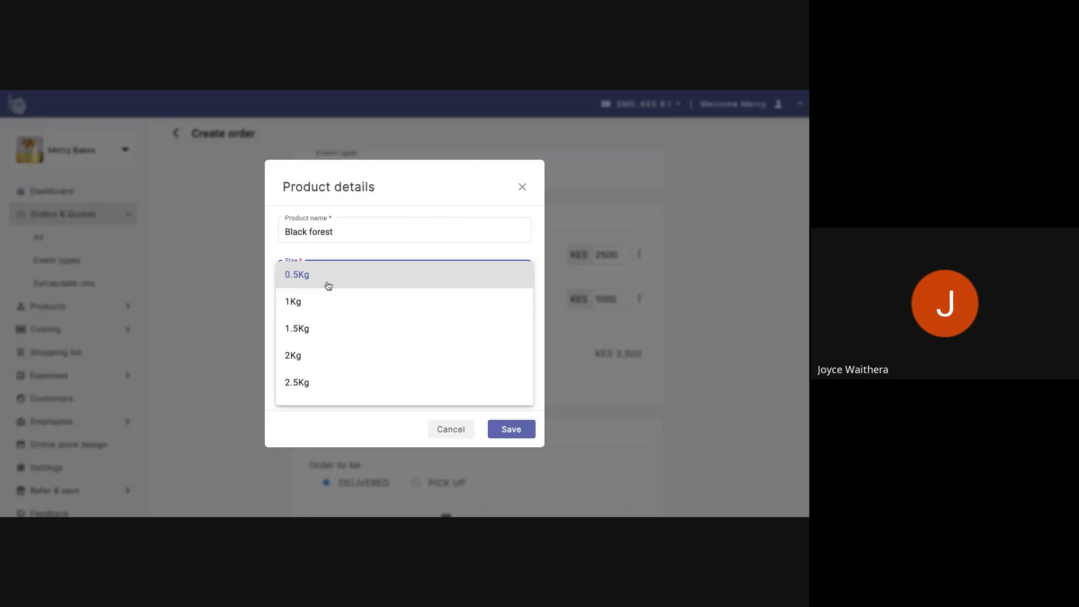
click(336, 252)
click(328, 280)
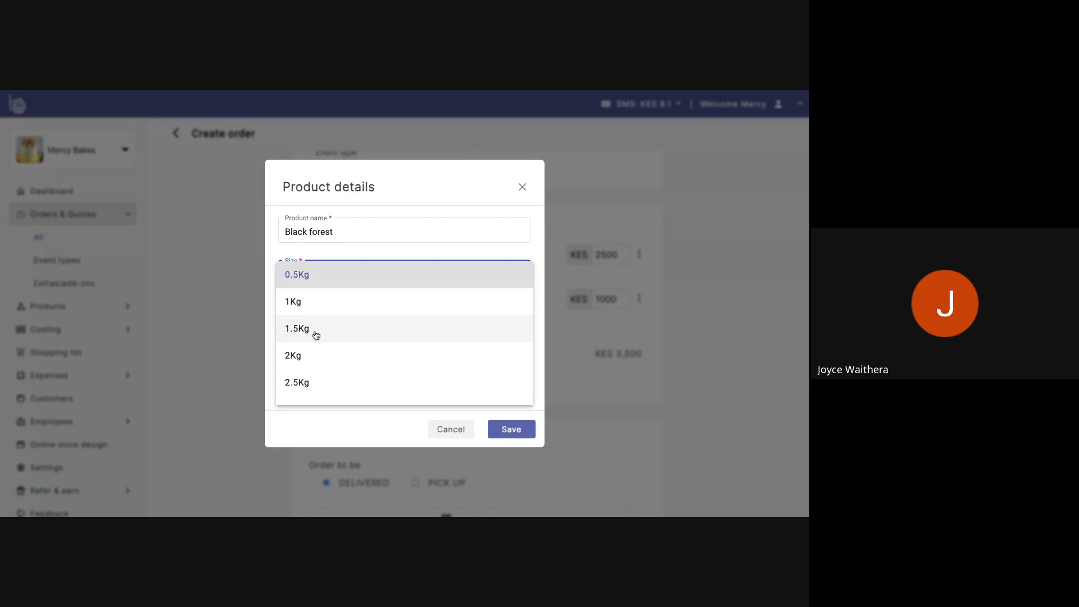
click(335, 253)
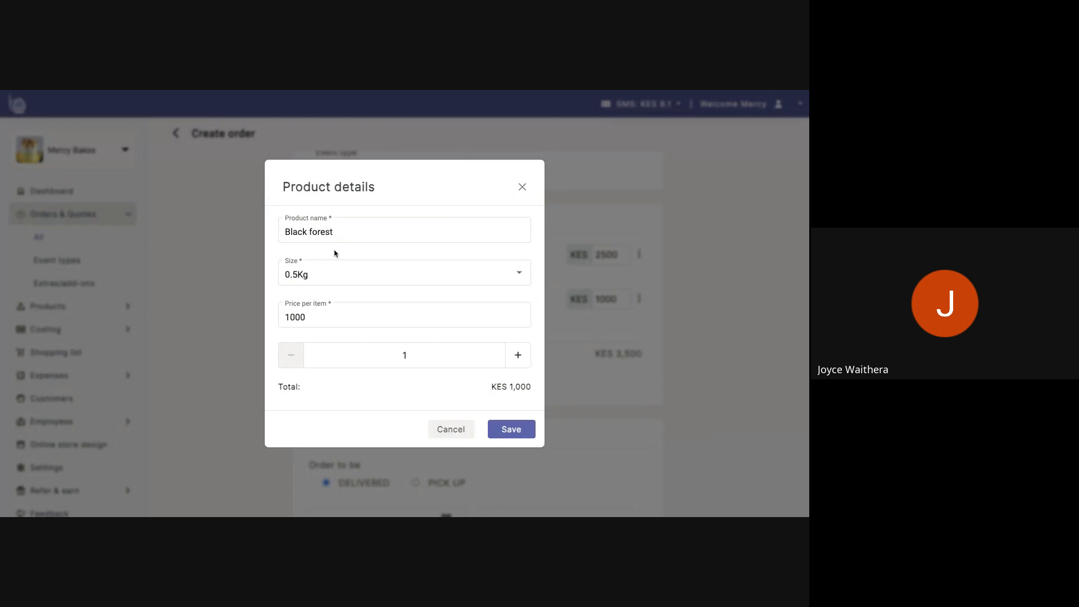
click(326, 276)
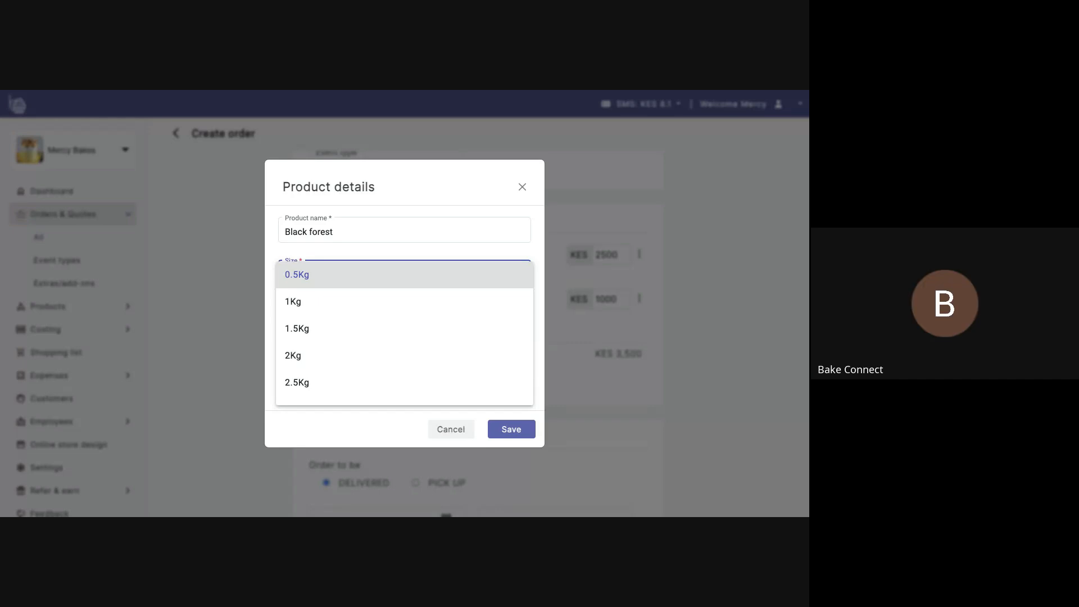
click(523, 188)
click(522, 187)
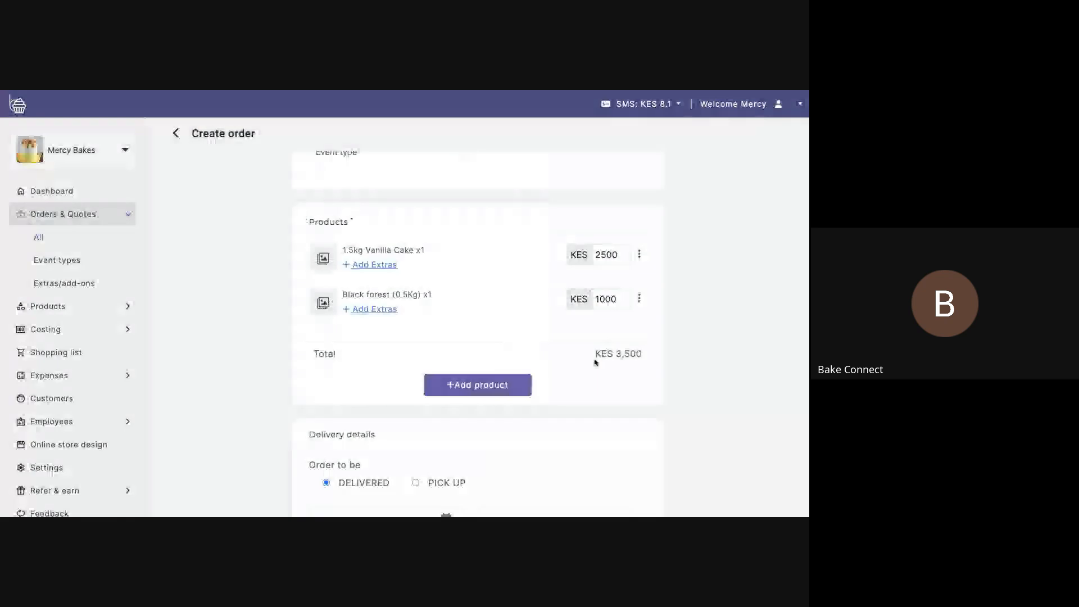
Highlight the Black forest cake's price, and open and close the blank product form without adding anything.
click(618, 299)
drag(619, 299, 593, 299)
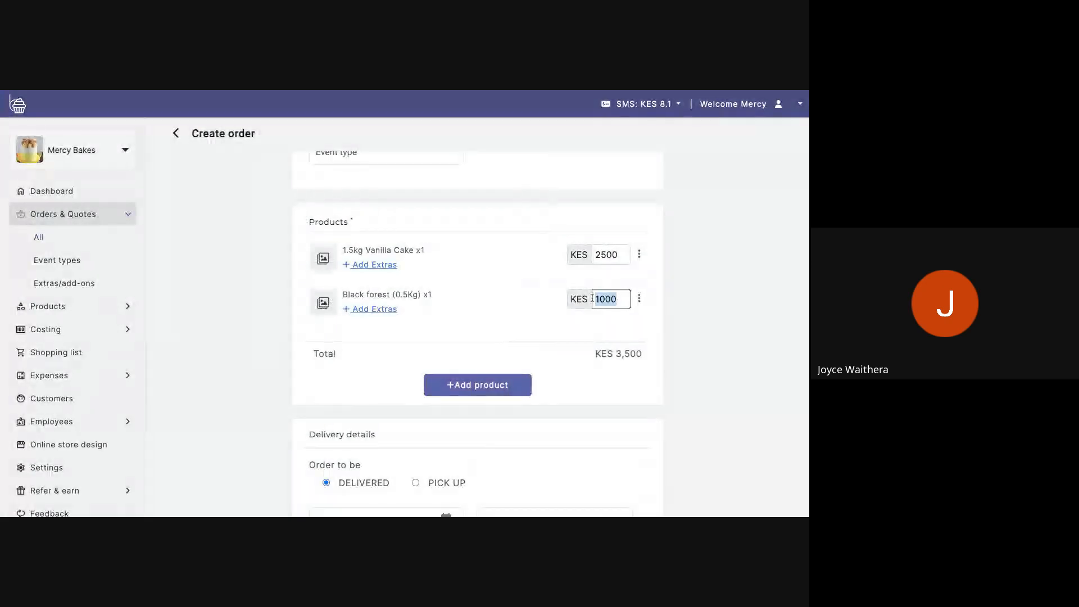
click(604, 334)
click(622, 301)
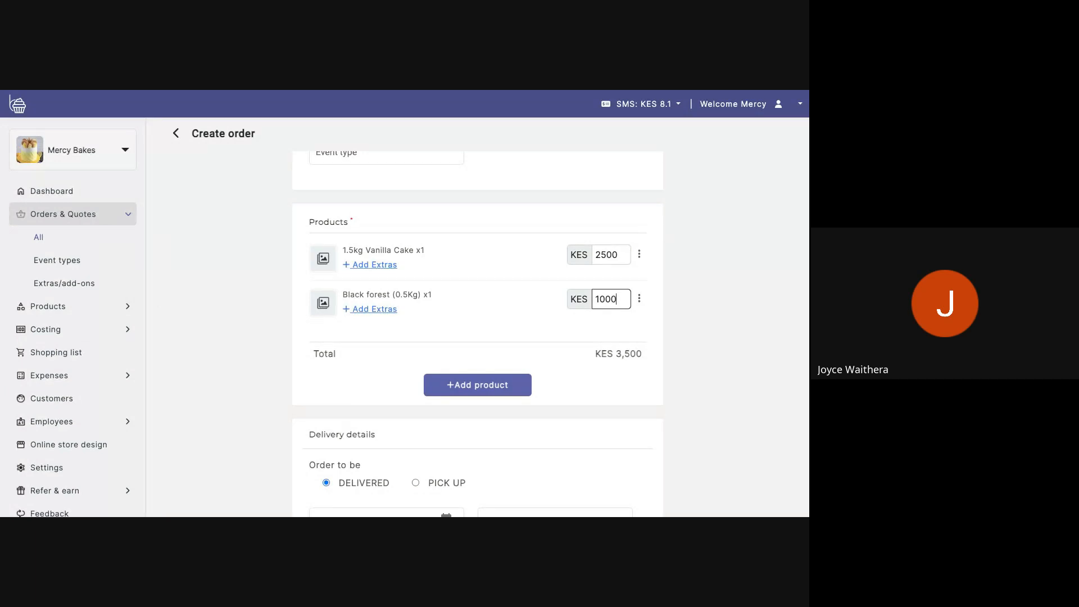
click(439, 391)
click(523, 208)
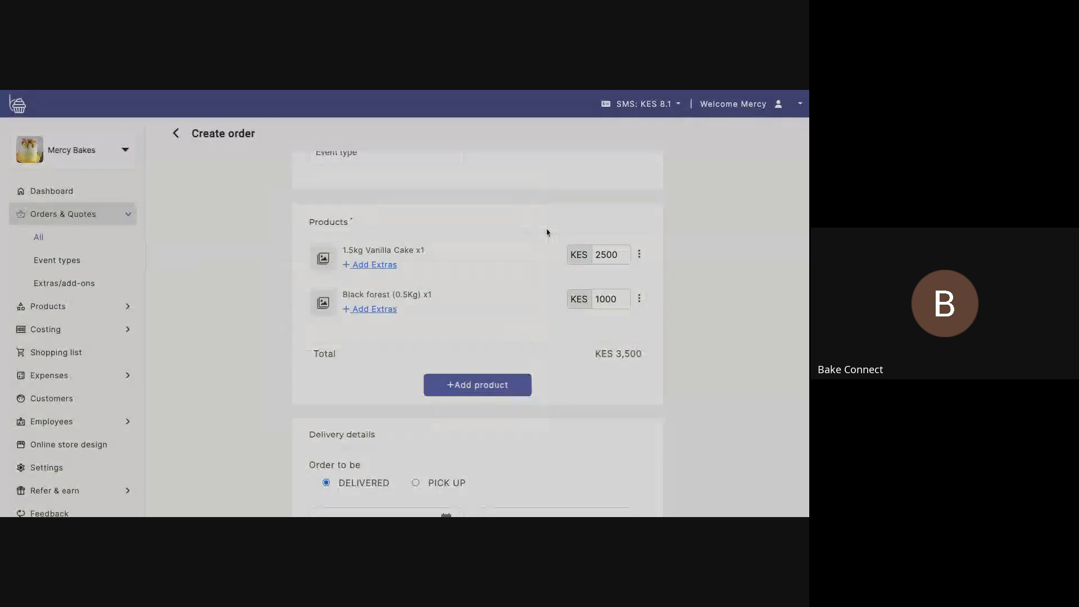
Set the Black forest cake's price to KES 3500.
drag(618, 299, 587, 300)
key(BackSpace)
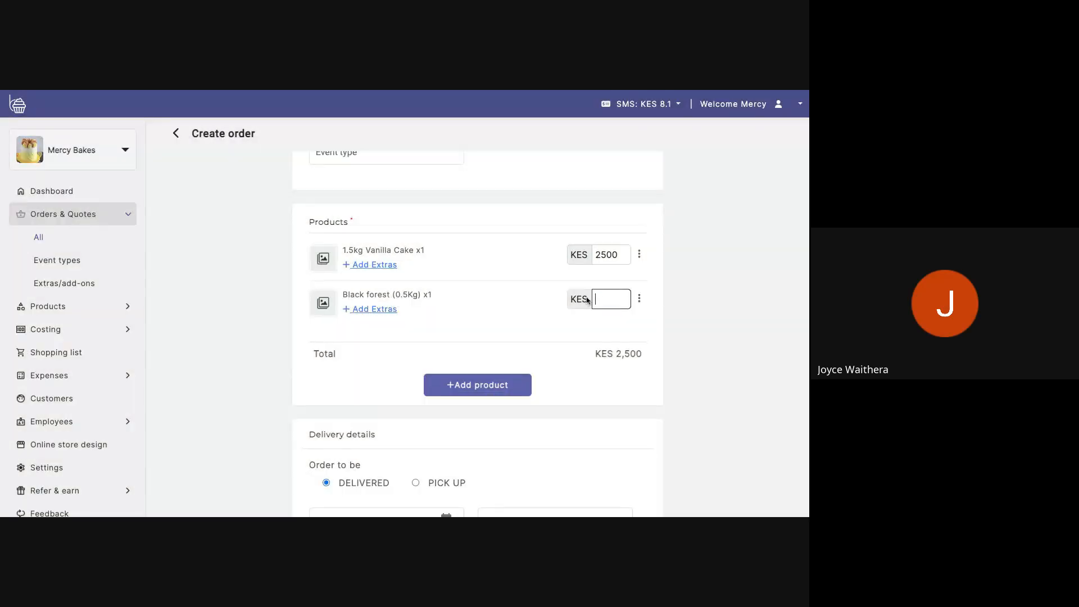
text(3500)
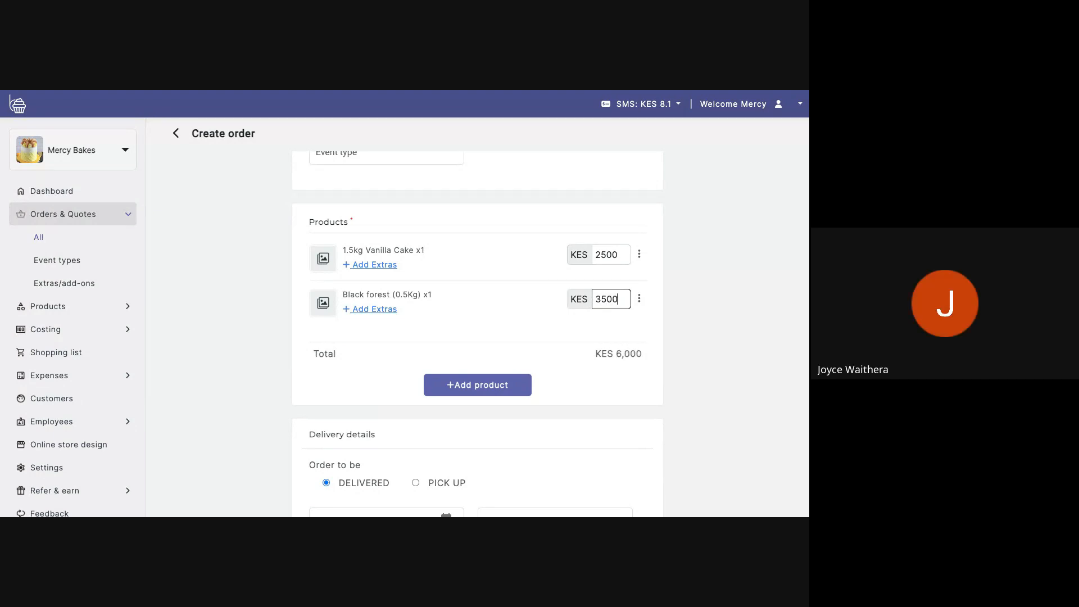
click(596, 325)
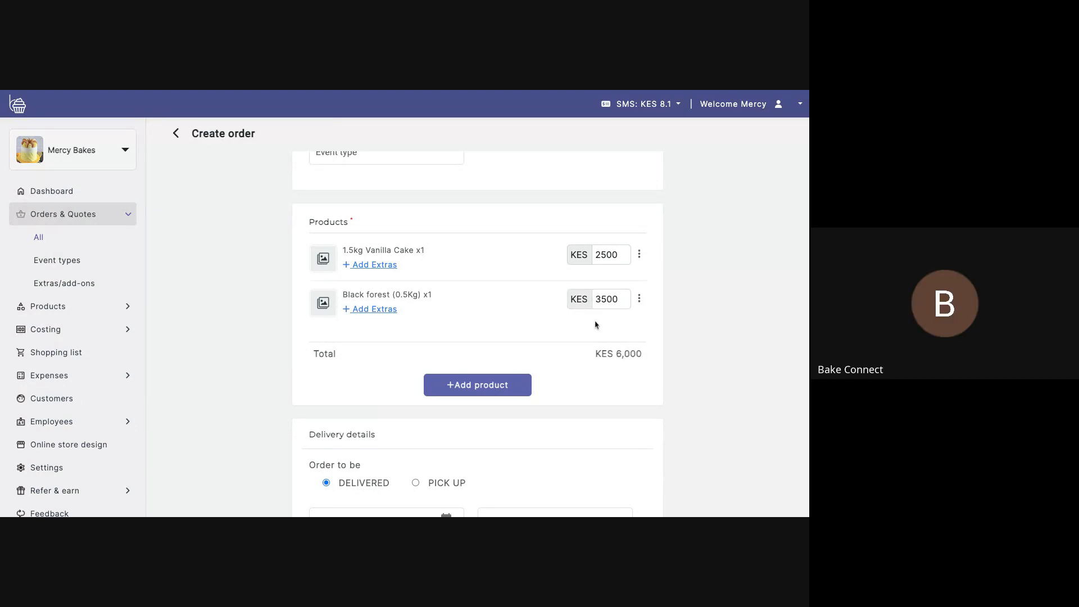
click(621, 299)
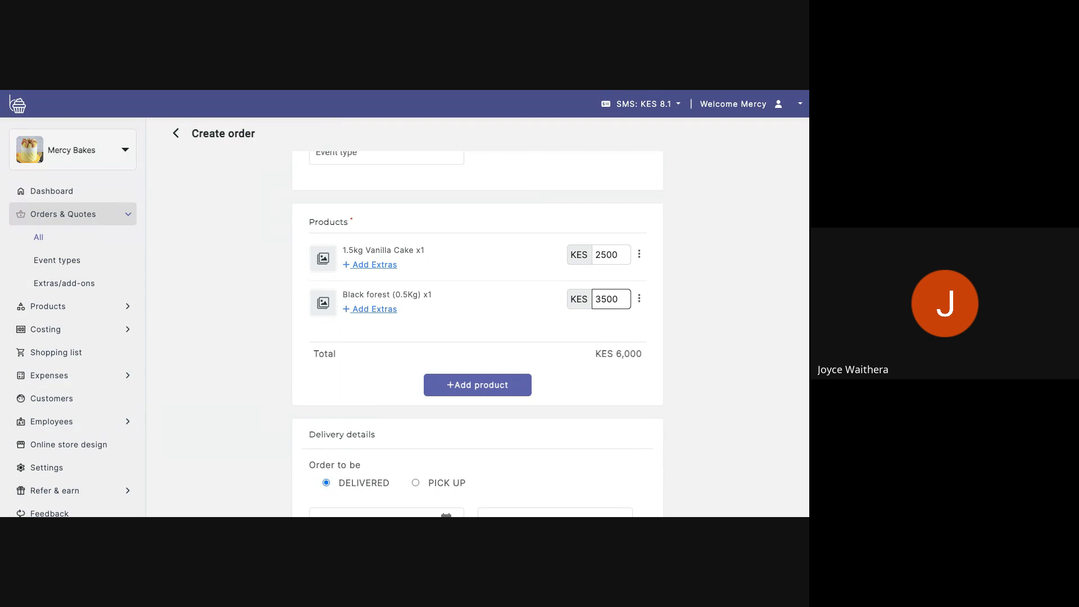
drag(619, 298, 603, 298)
click(617, 319)
Review the order form's customer, product, delivery, additional information, summary and customer notification sections.
scroll(377, 379, down, 10)
scroll(478, 332, up, 10)
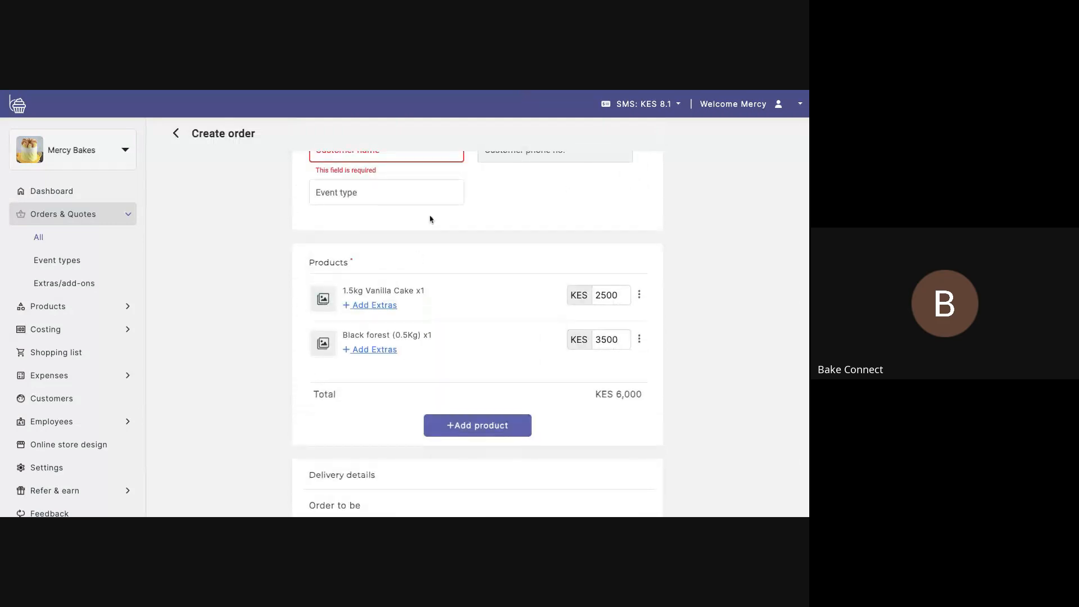
scroll(453, 388, up, 2)
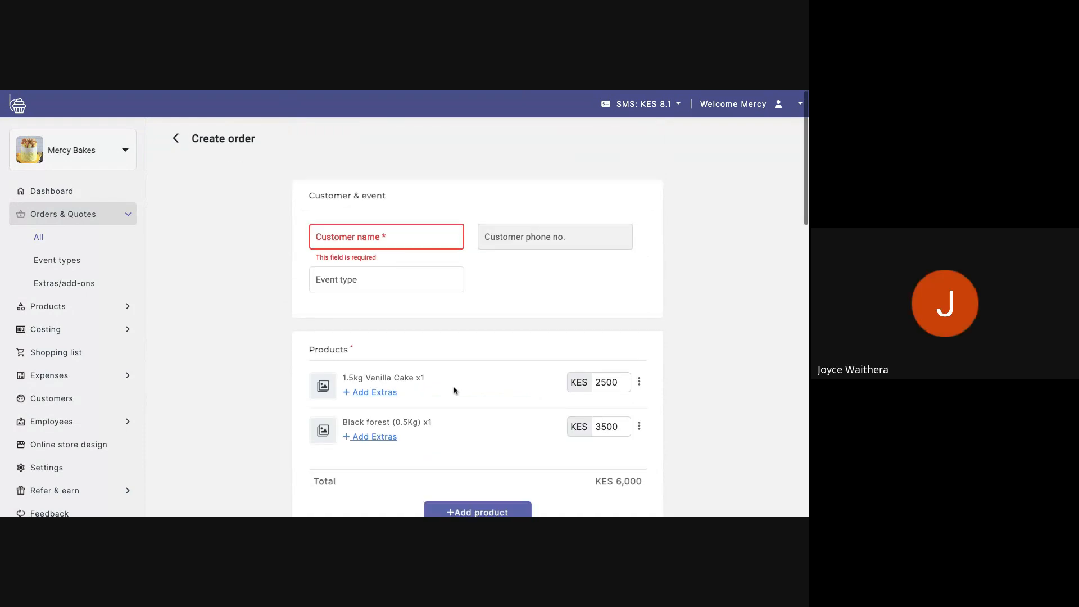
scroll(454, 387, down, 6)
scroll(455, 384, down, 10)
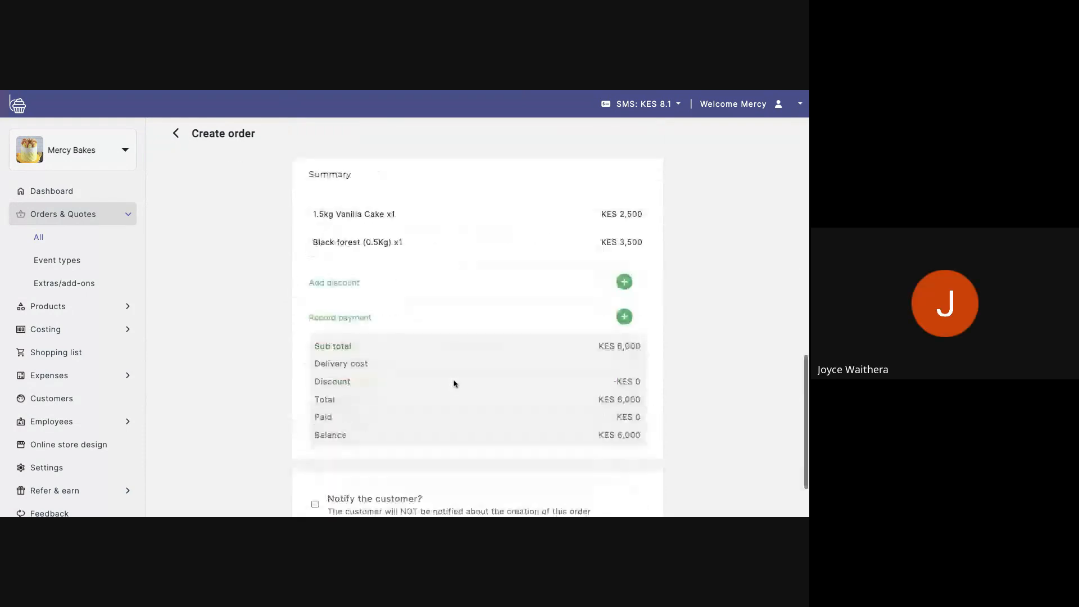
scroll(397, 285, up, 10)
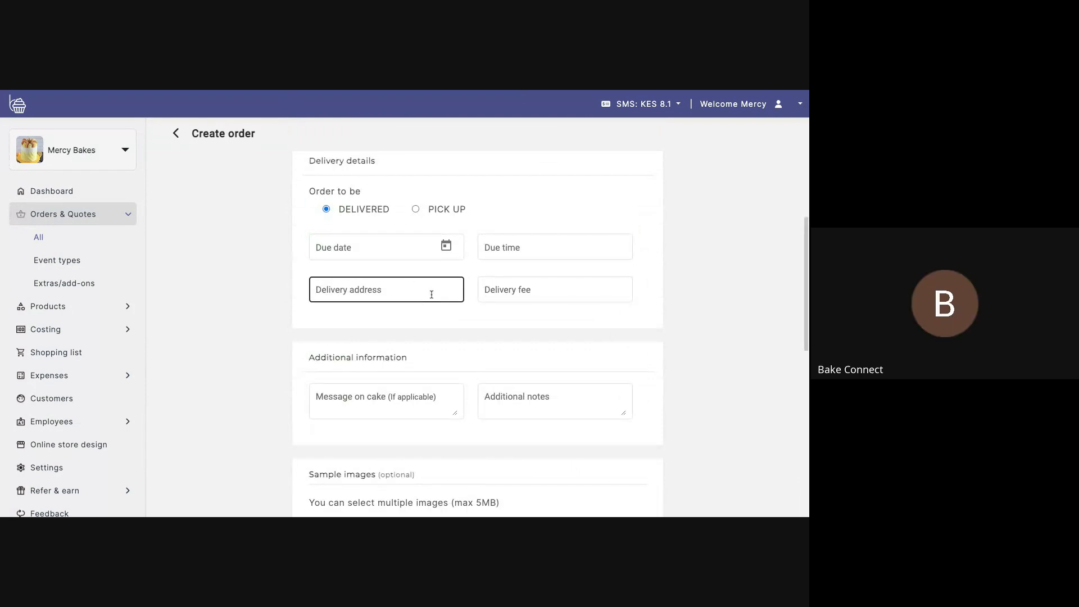
scroll(482, 460, down, 3)
scroll(482, 457, down, 6)
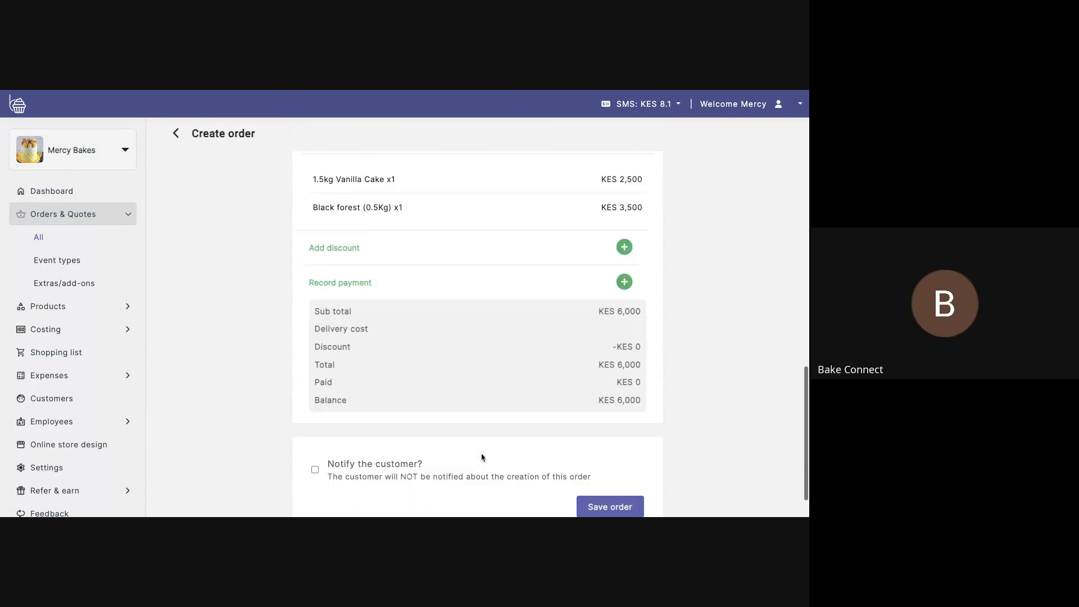
scroll(482, 455, up, 6)
scroll(478, 334, up, 7)
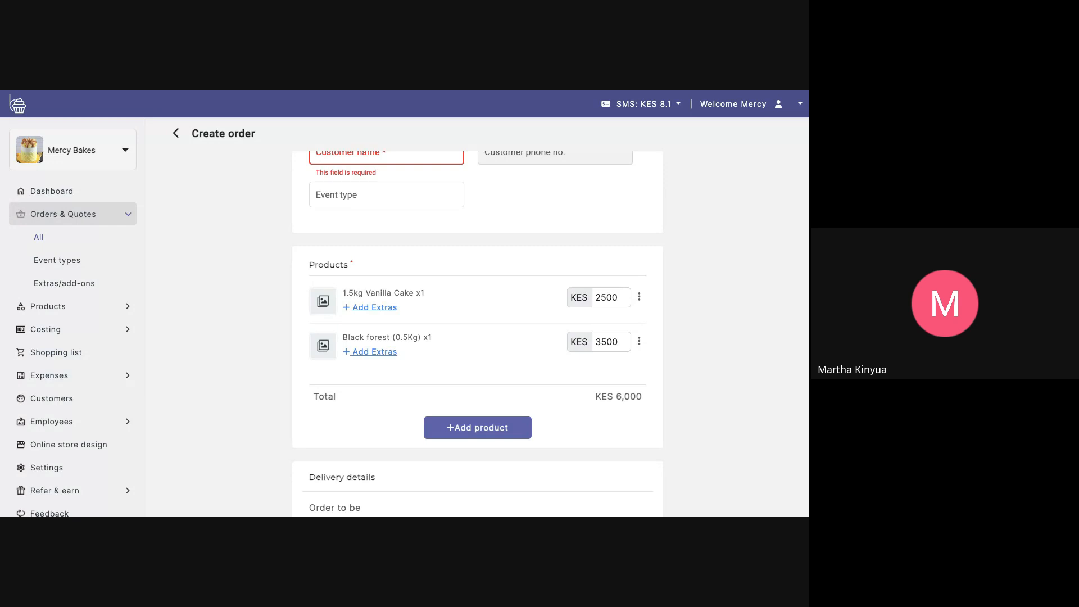
Check the actions available for the most recent quotation and look through the quotations list.
scroll(108, 401, down, 1)
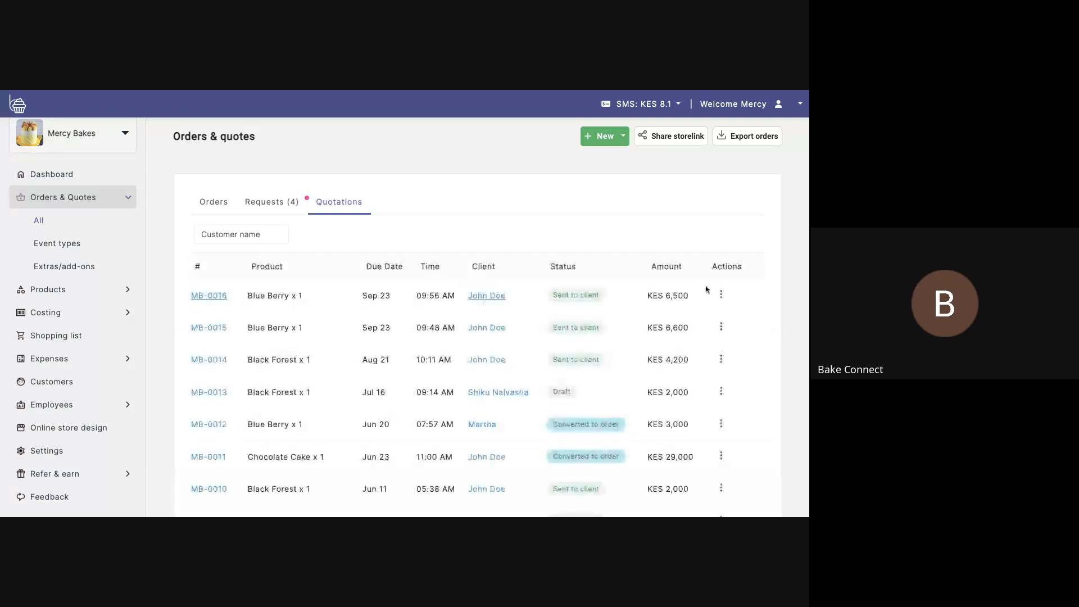
click(721, 295)
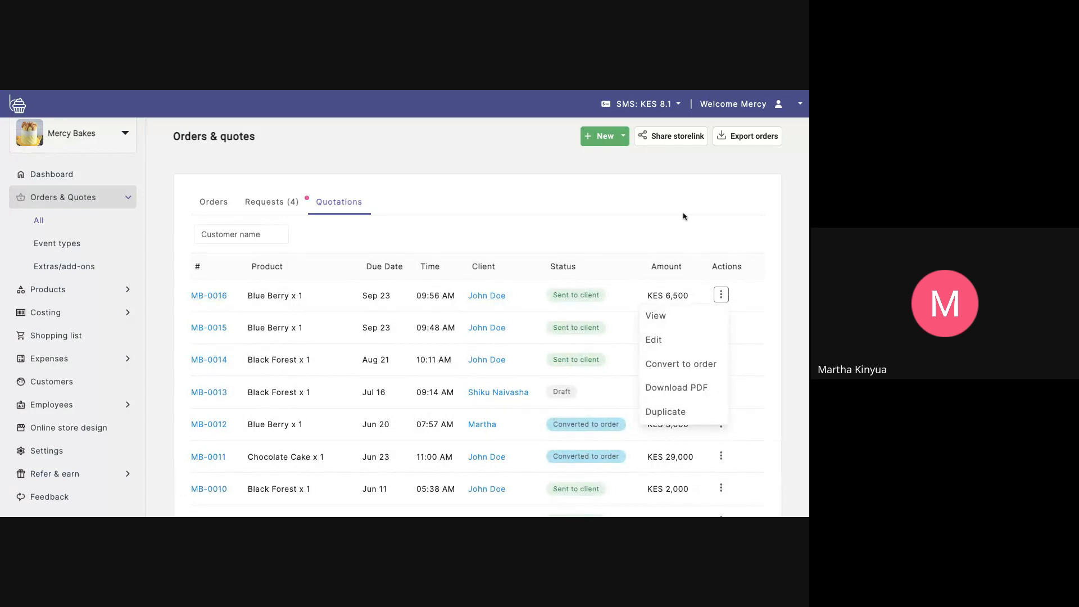
click(672, 231)
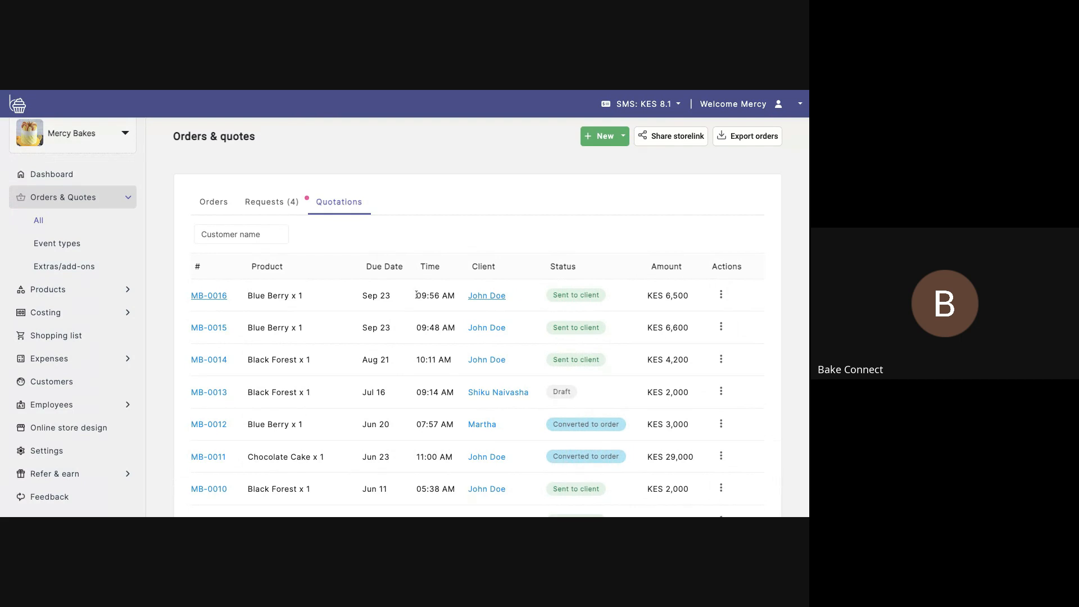
scroll(417, 294, down, 3)
scroll(544, 281, up, 3)
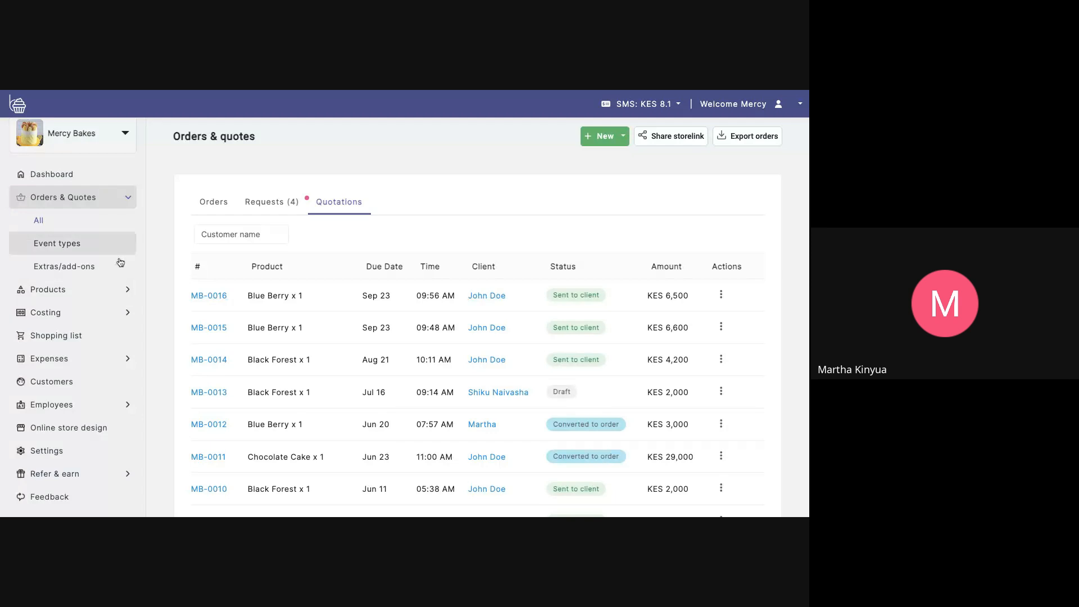
View the list of all products, and return to the list of all orders.
click(103, 300)
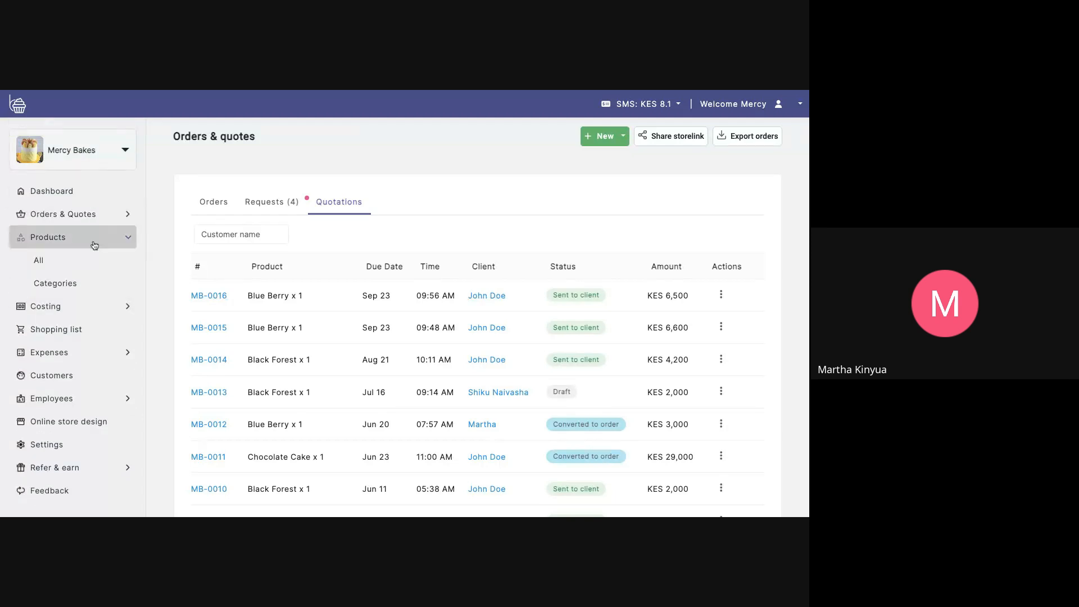
click(91, 261)
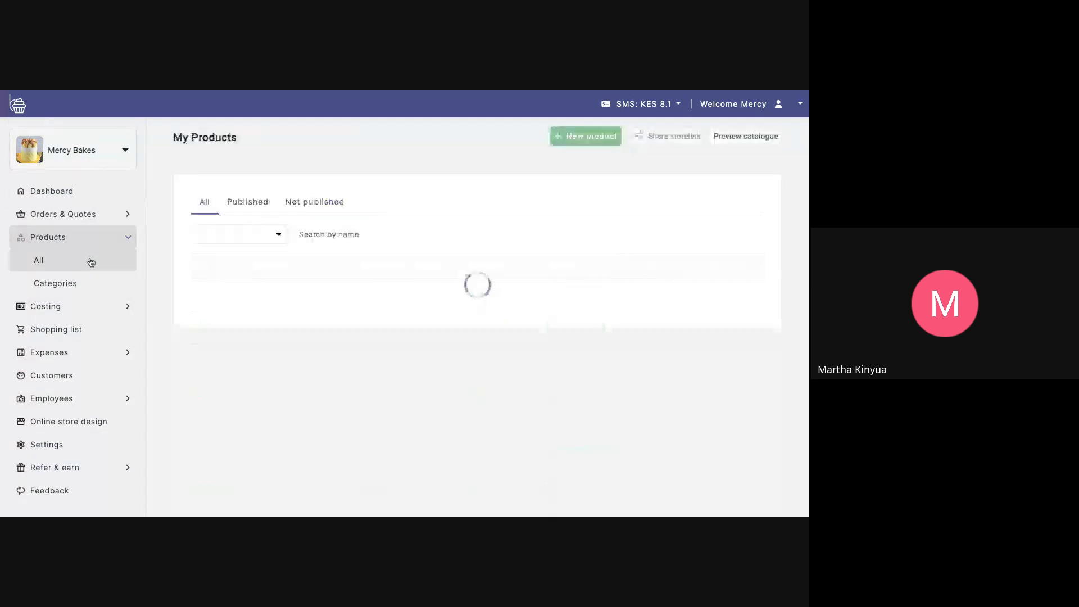
click(86, 212)
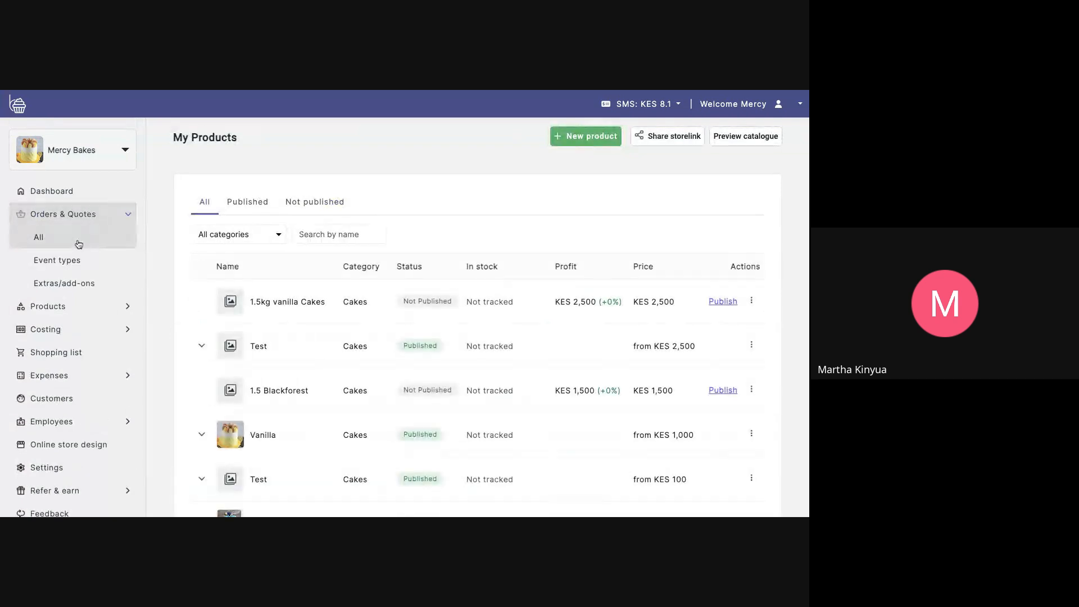
click(79, 244)
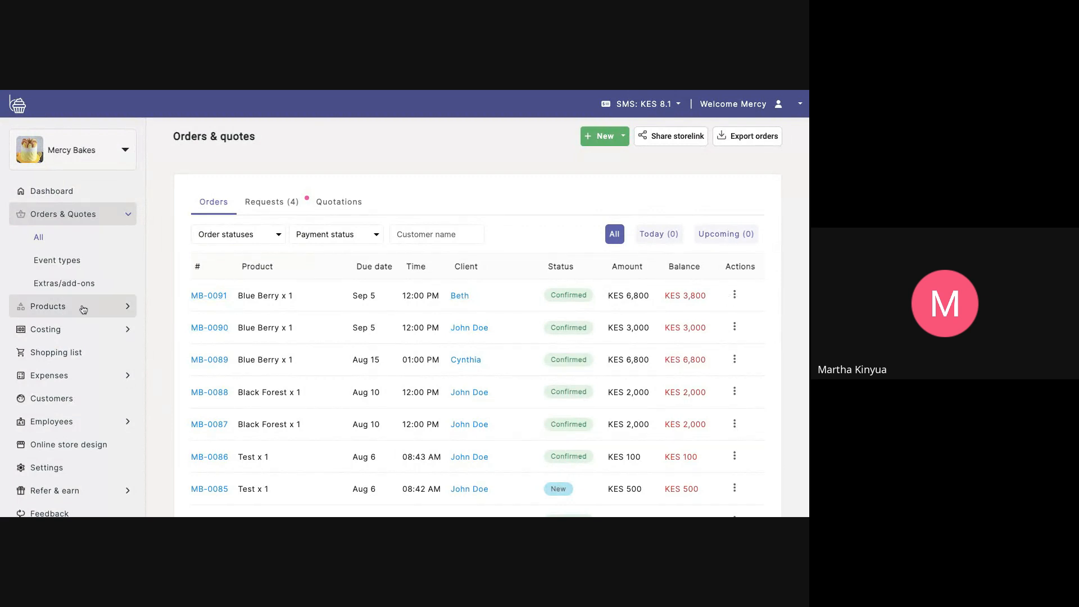
scroll(84, 349, down, 1)
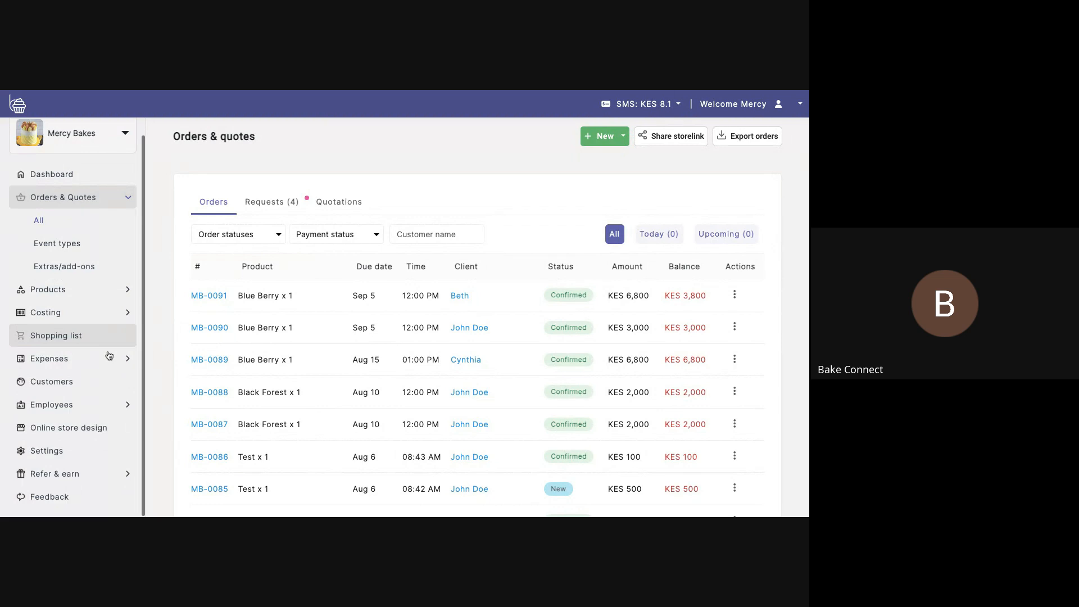
Start a new product from the products list and look over its name, category, description and image fields.
click(101, 298)
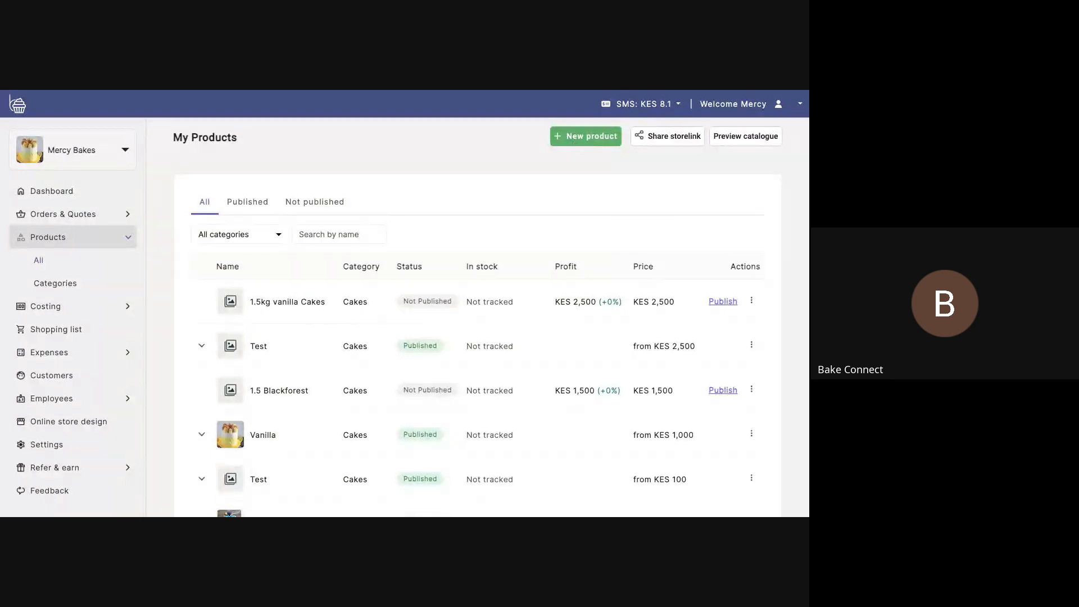
click(566, 144)
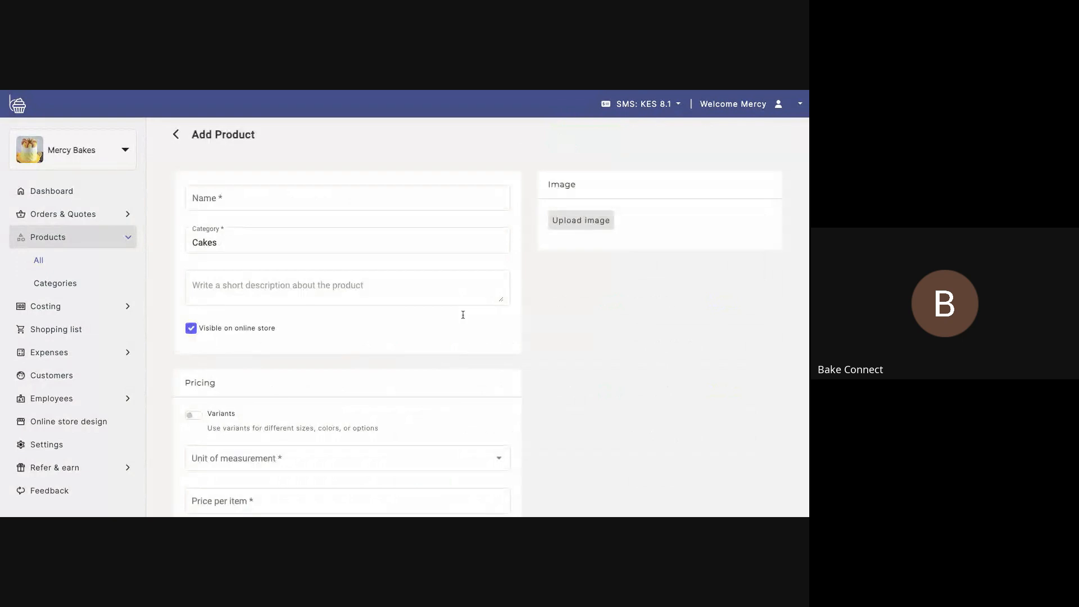
click(274, 201)
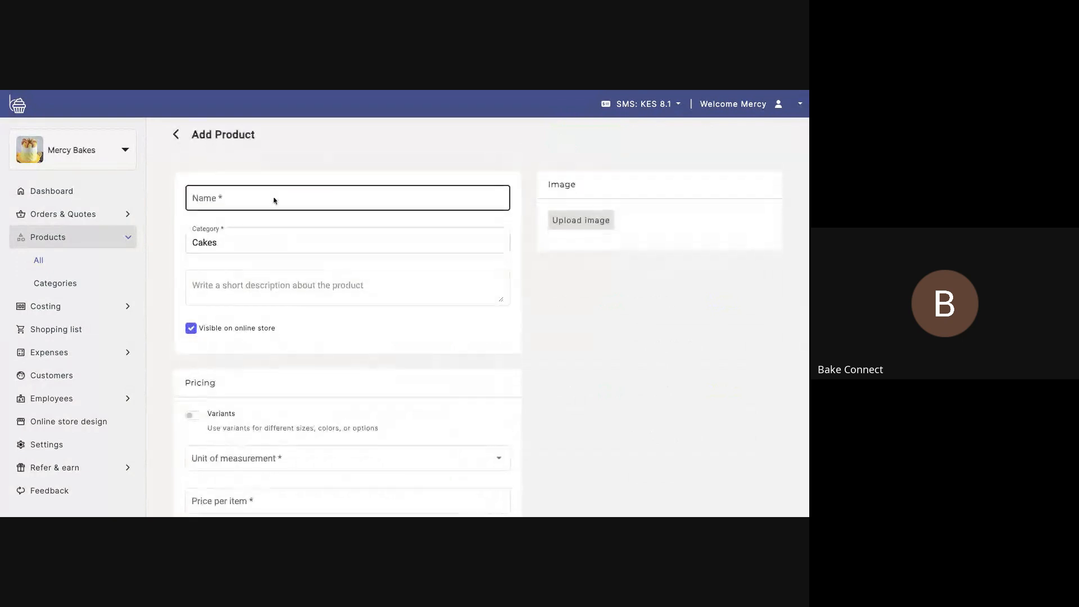
click(227, 198)
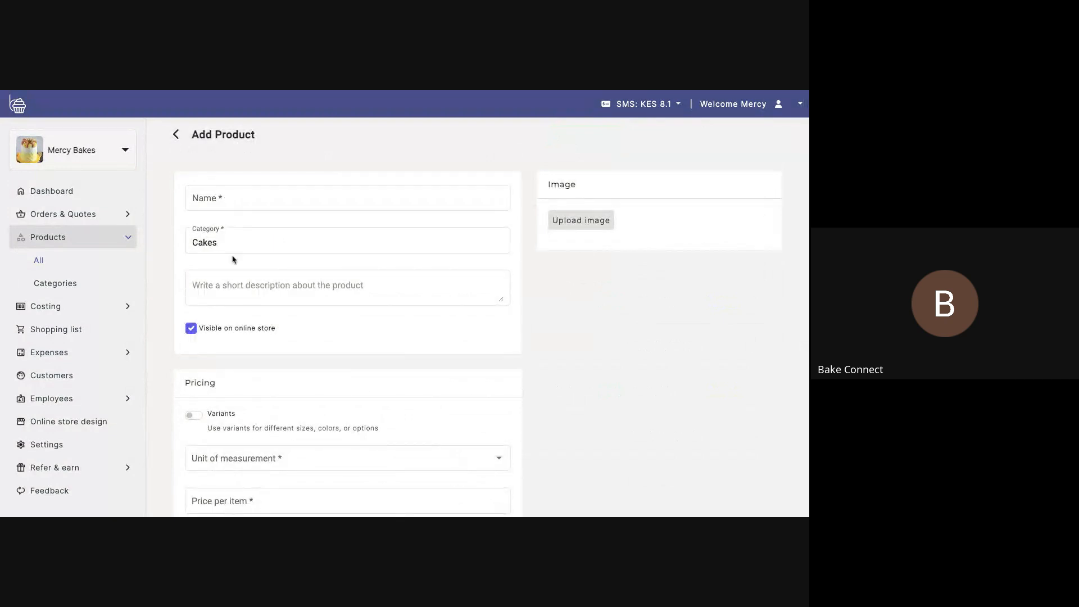
scroll(311, 294, down, 2)
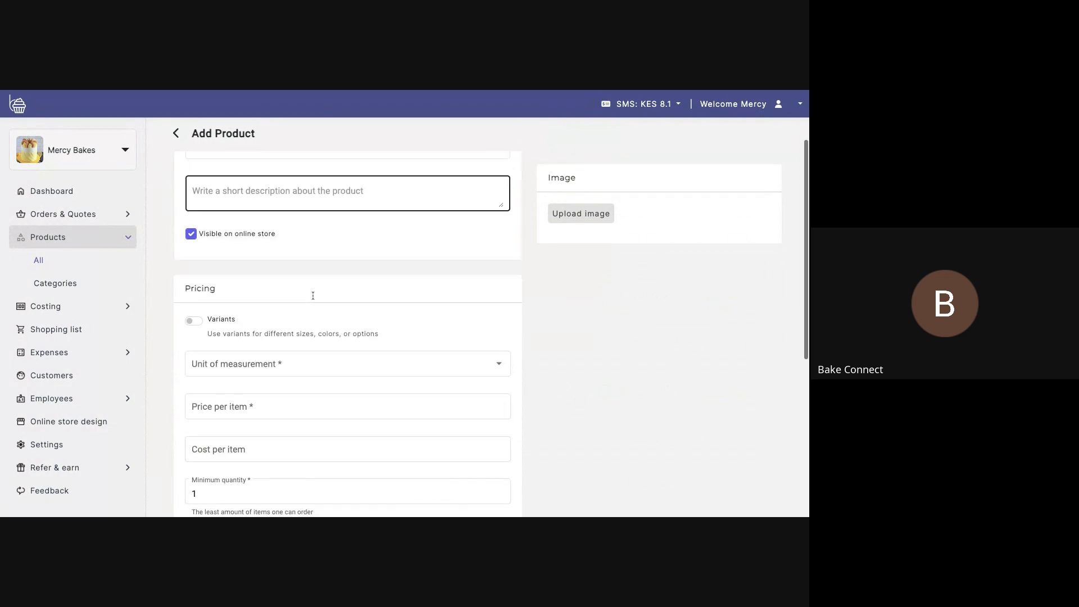
scroll(245, 285, up, 2)
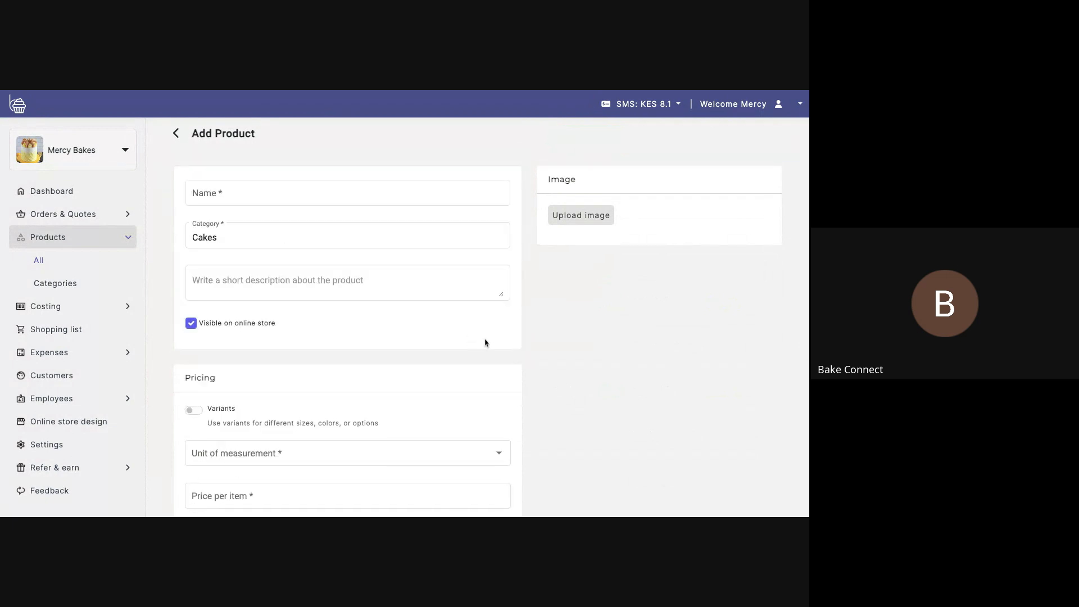
Enable variants in the new product's pricing and look over the inventory and SKU & Barcode options.
scroll(373, 373, down, 3)
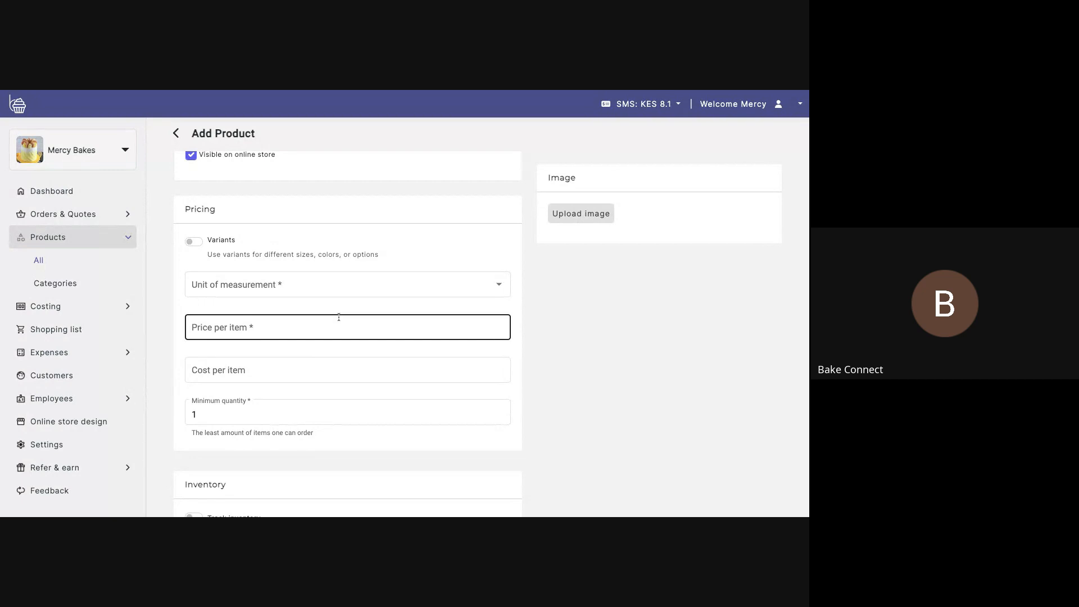
scroll(339, 318, up, 1)
click(235, 273)
drag(235, 274, 214, 275)
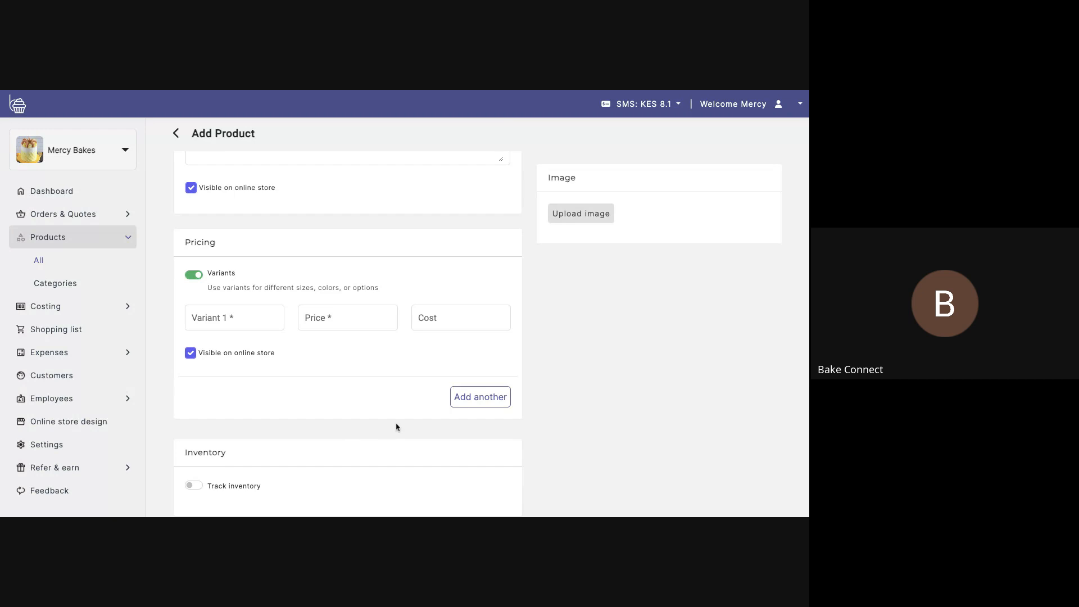
scroll(397, 427, down, 2)
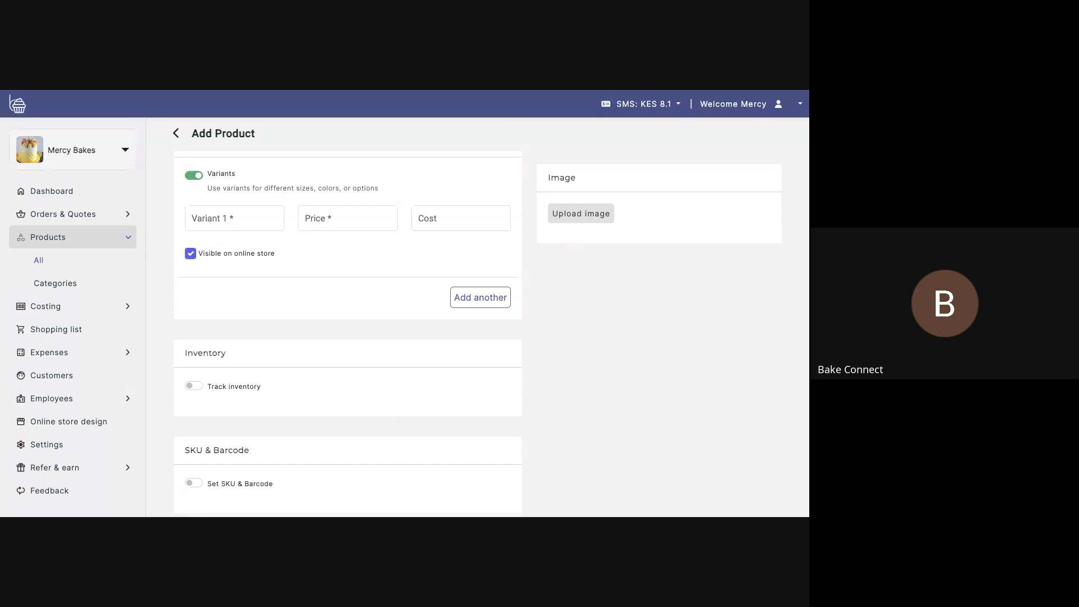
scroll(397, 349, up, 5)
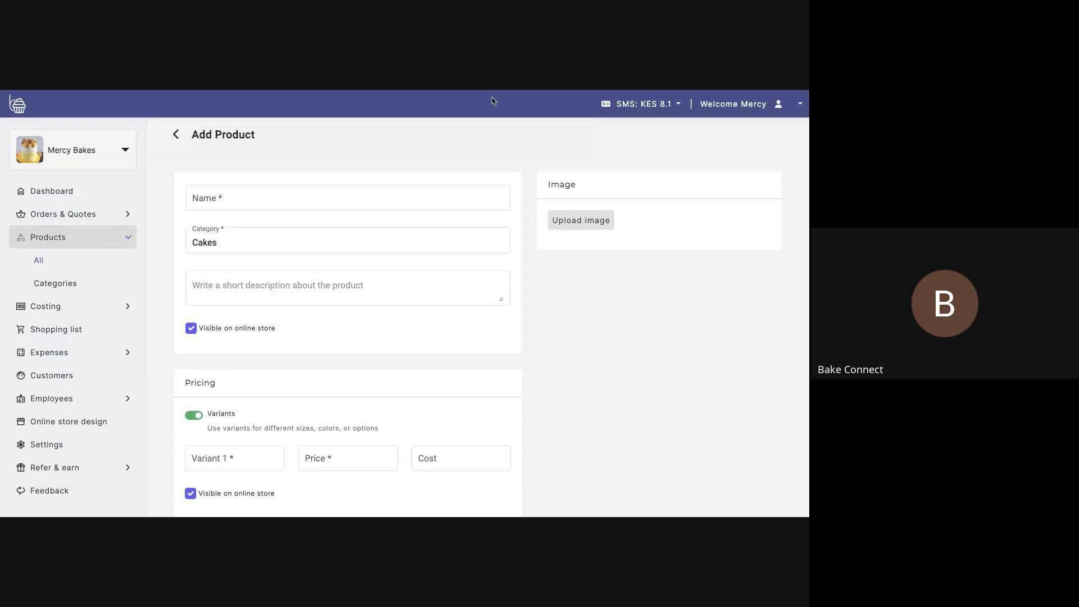
Name the product Blackforest, keep it in the Cakes category and describe it as "Simple design".
scroll(223, 259, down, 1)
scroll(223, 247, up, 1)
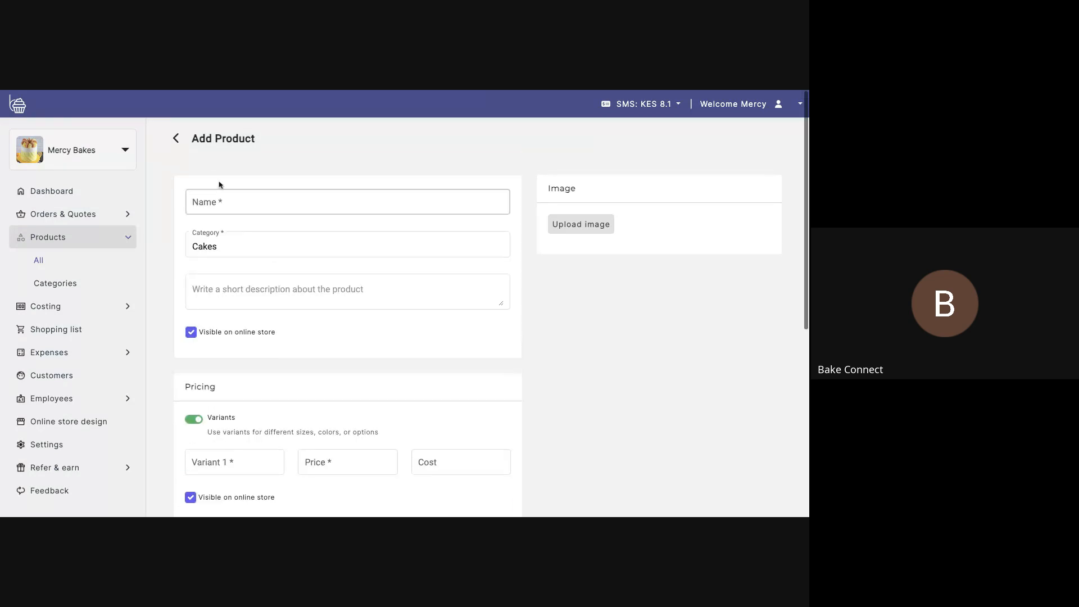
click(213, 201)
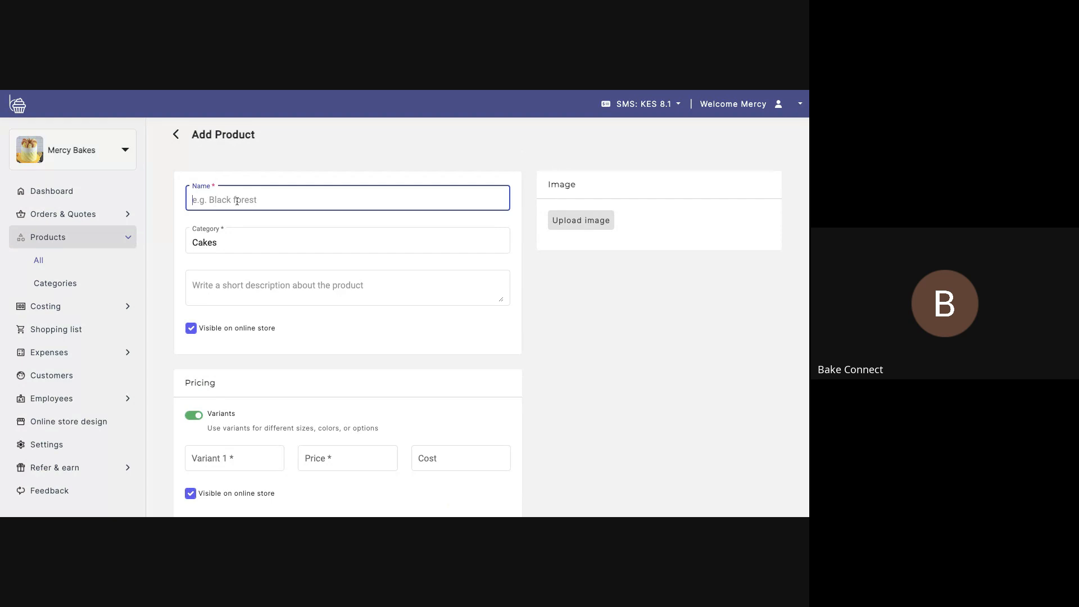
scroll(273, 264, down, 3)
scroll(274, 263, up, 3)
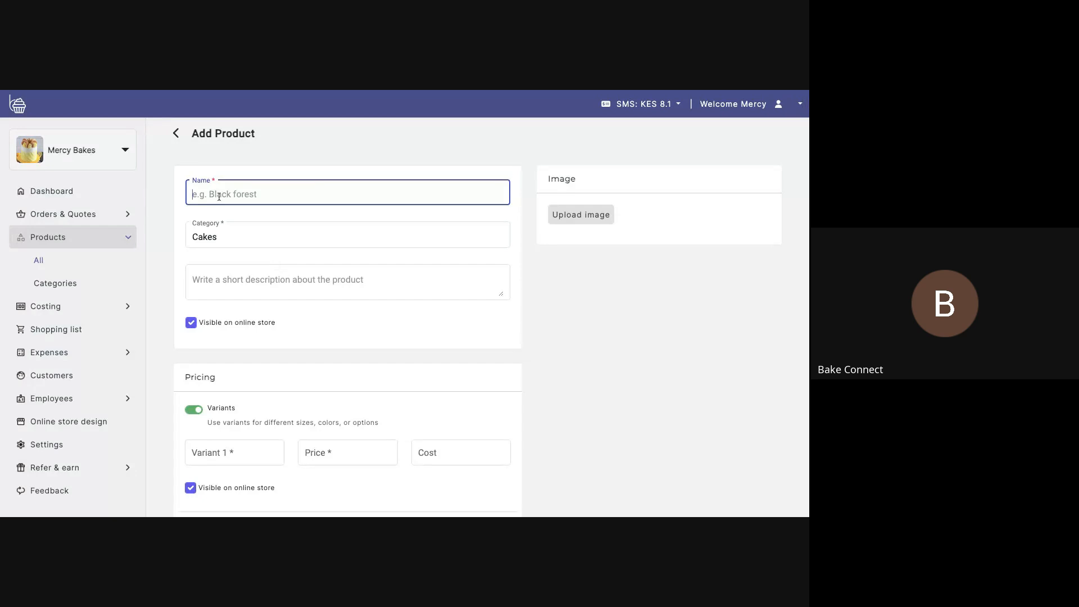
text(Blackforest)
click(227, 235)
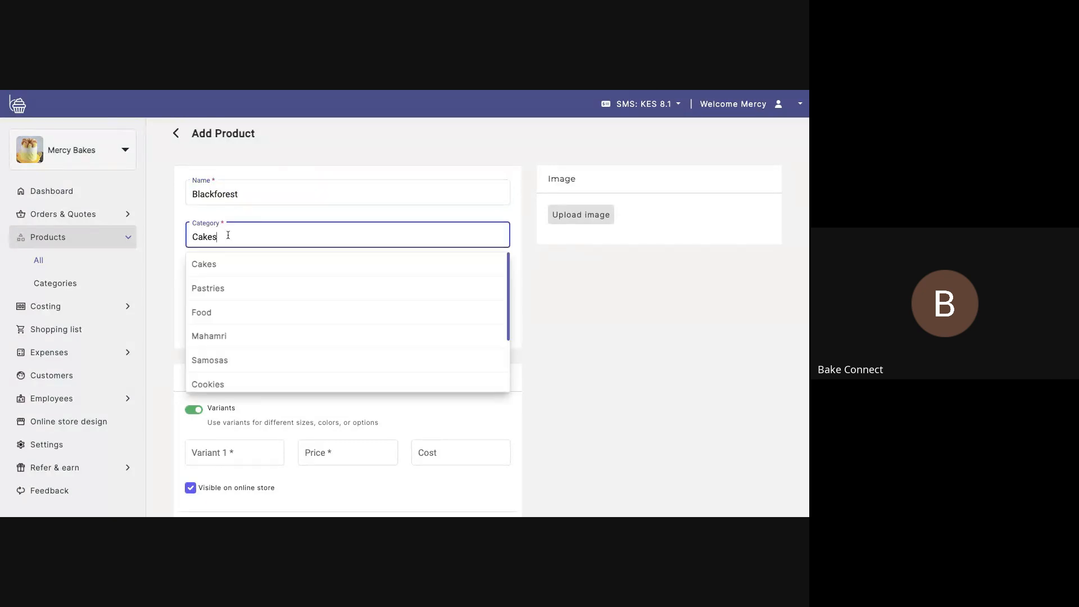
click(223, 283)
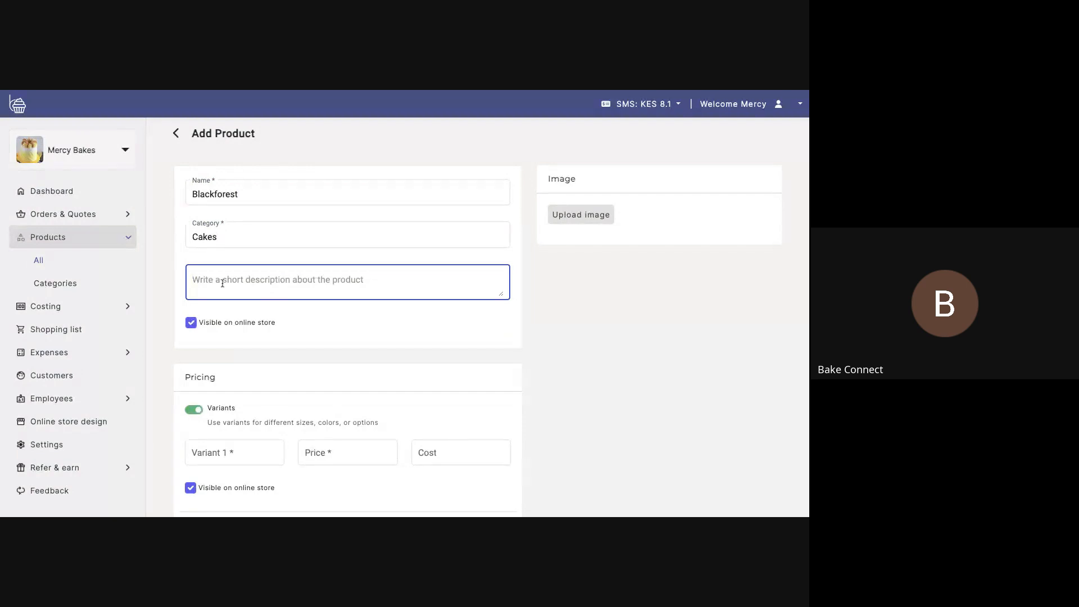
text(Simple design)
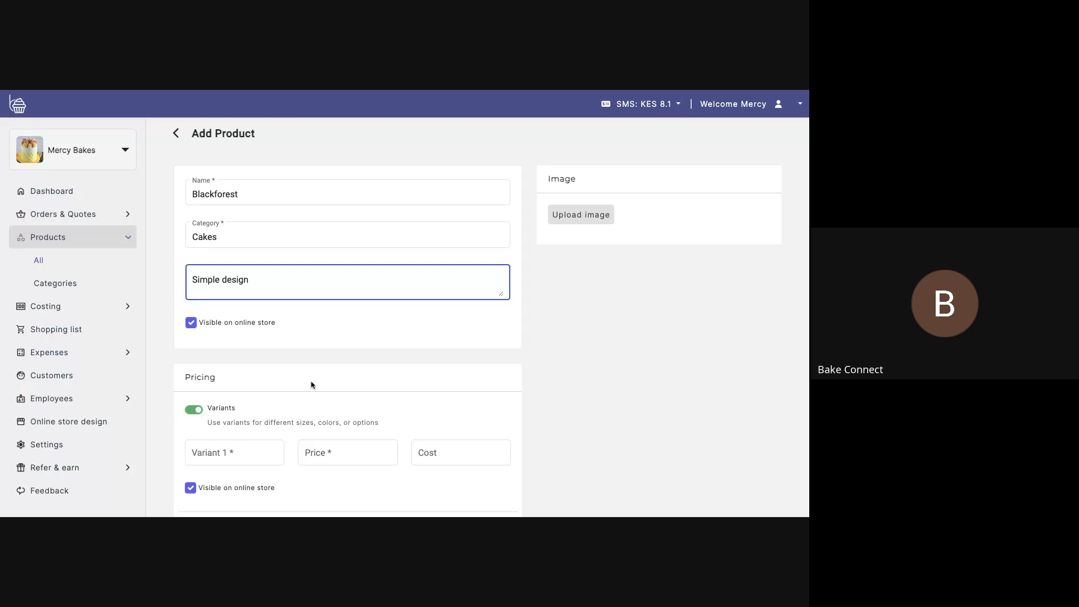
Turn off the Blackforest product's visibility on the online store and turn it back on.
scroll(313, 386, down, 2)
scroll(311, 381, up, 1)
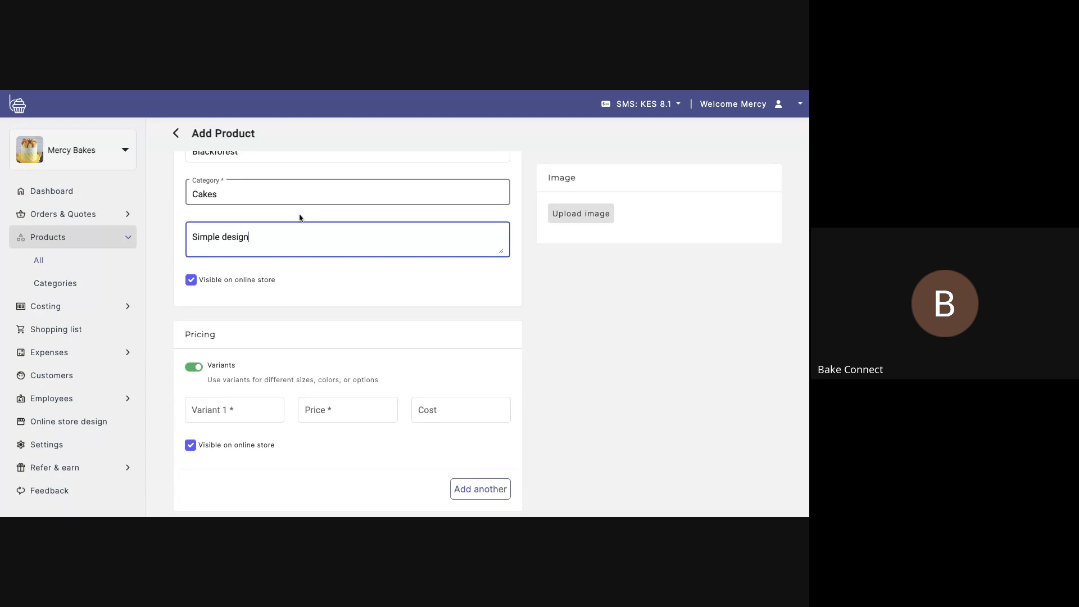
scroll(300, 218, up, 1)
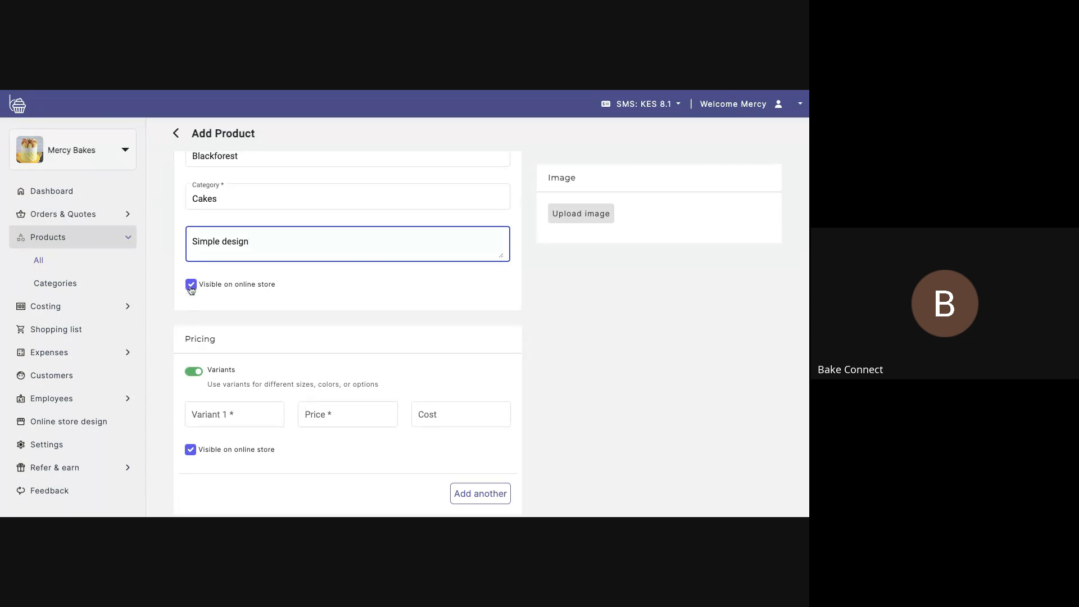
click(191, 286)
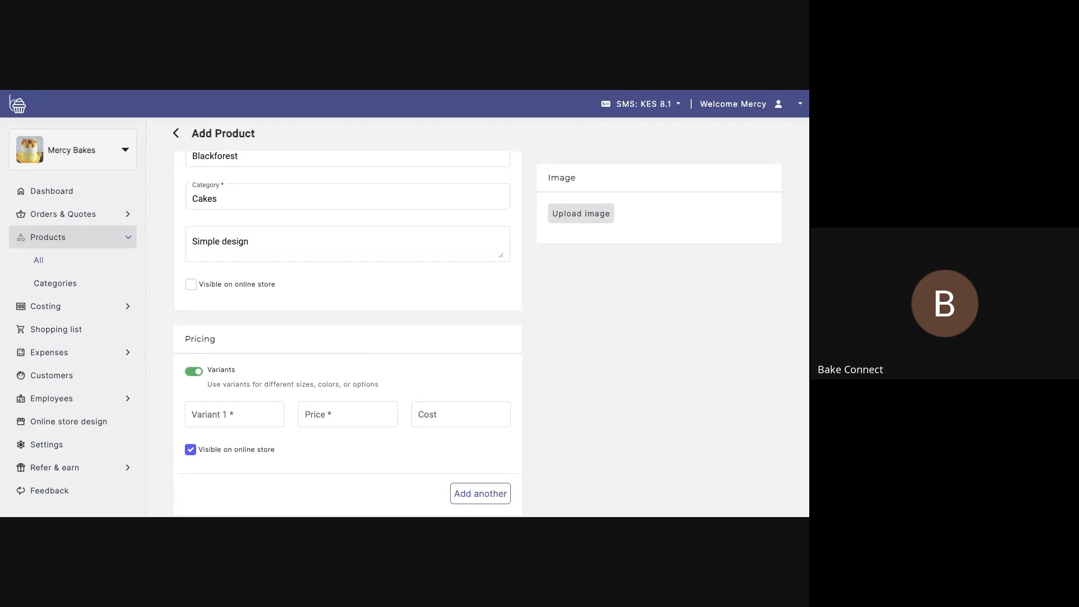
click(191, 285)
scroll(381, 314, up, 1)
Disable variants to show the single-item pricing fields, and enable variants again.
scroll(381, 314, down, 3)
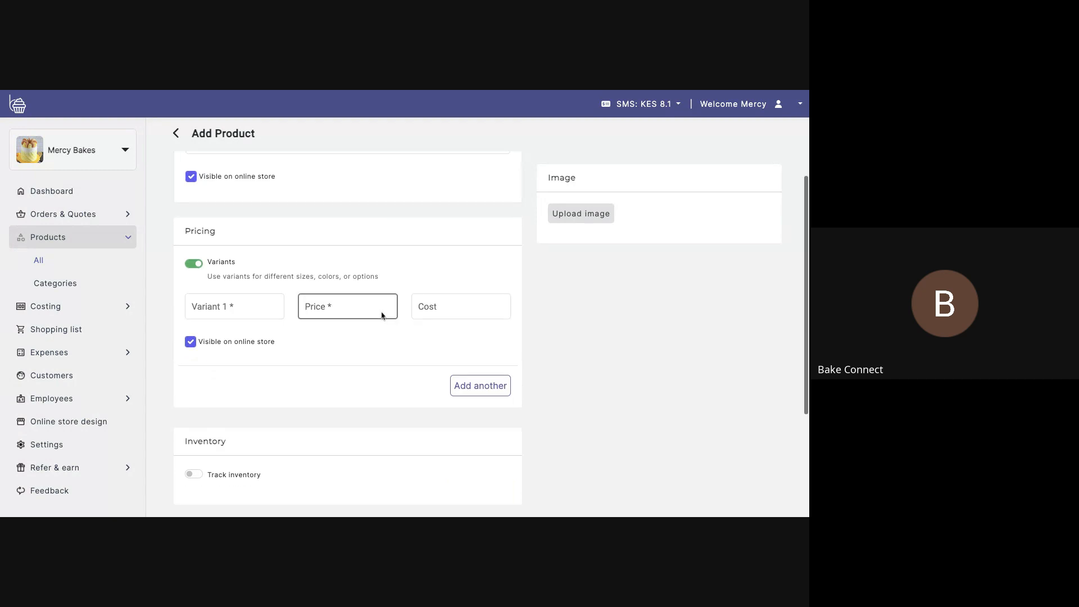
scroll(302, 234, down, 2)
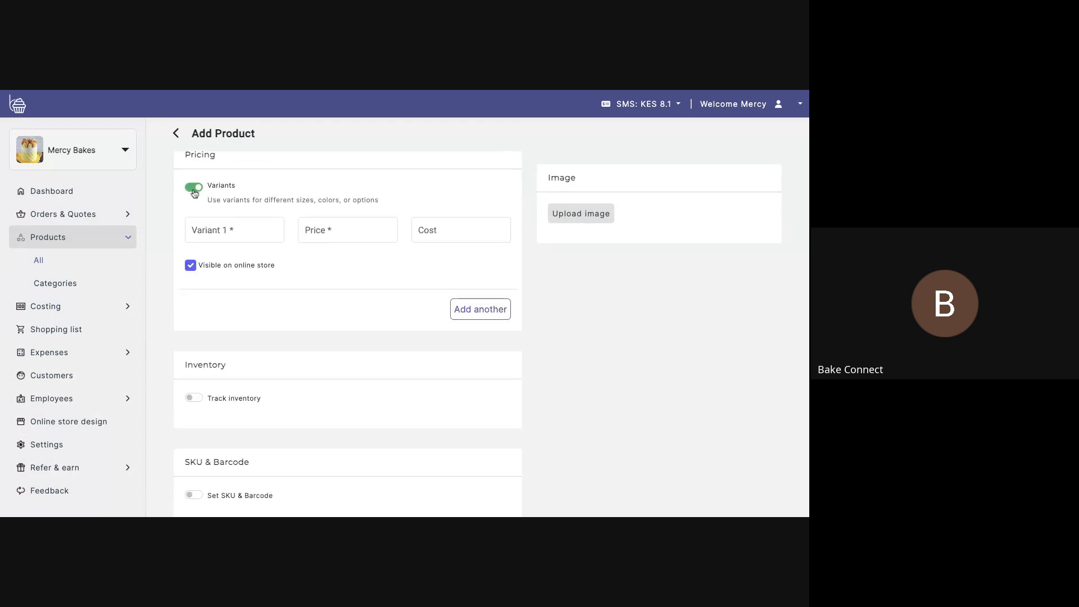
click(194, 188)
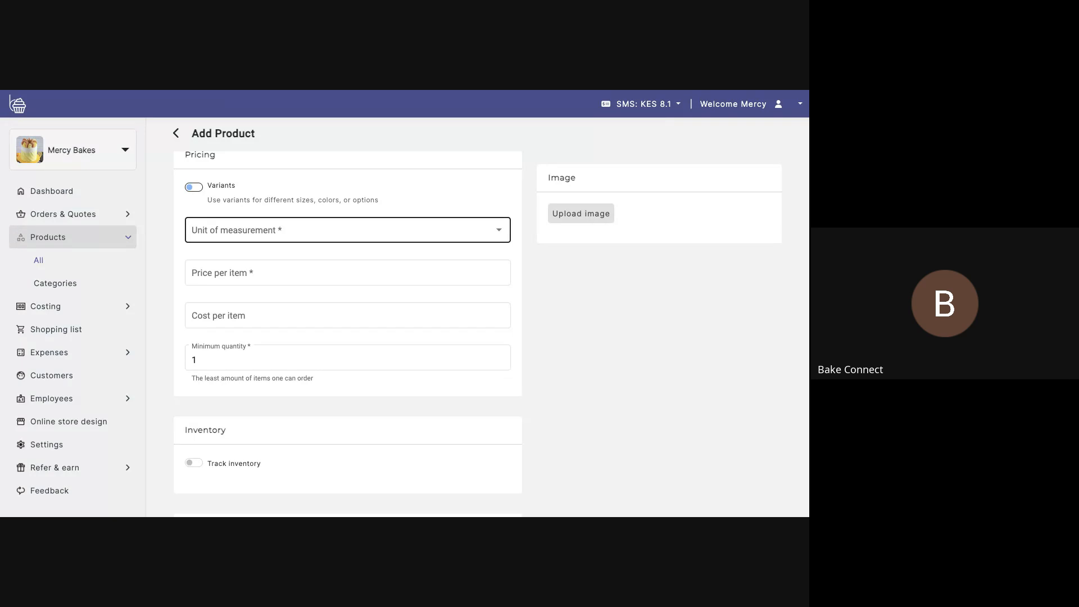
scroll(193, 223, up, 1)
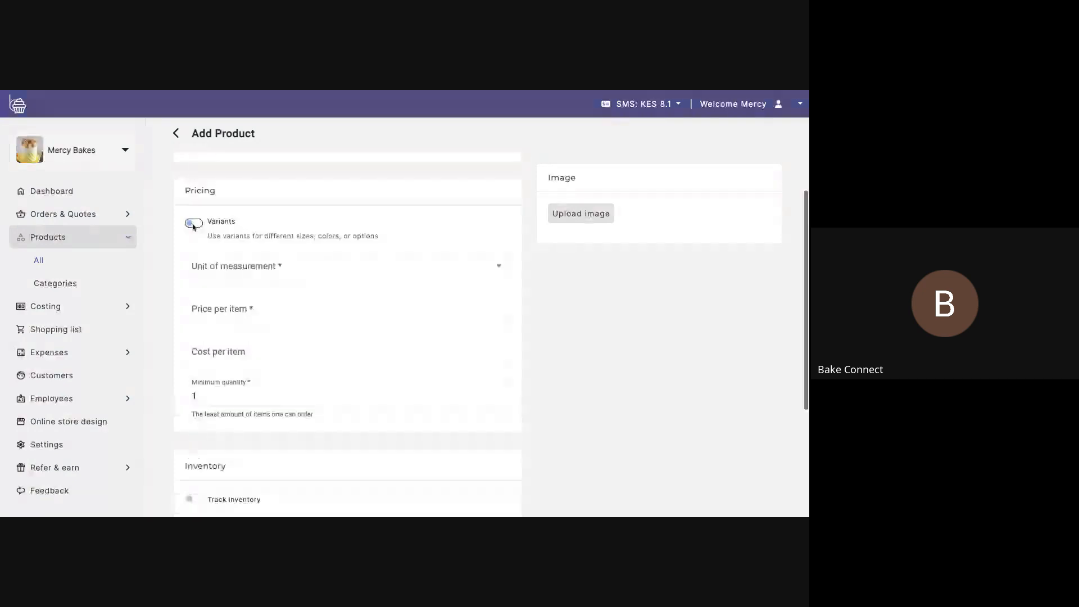
click(192, 224)
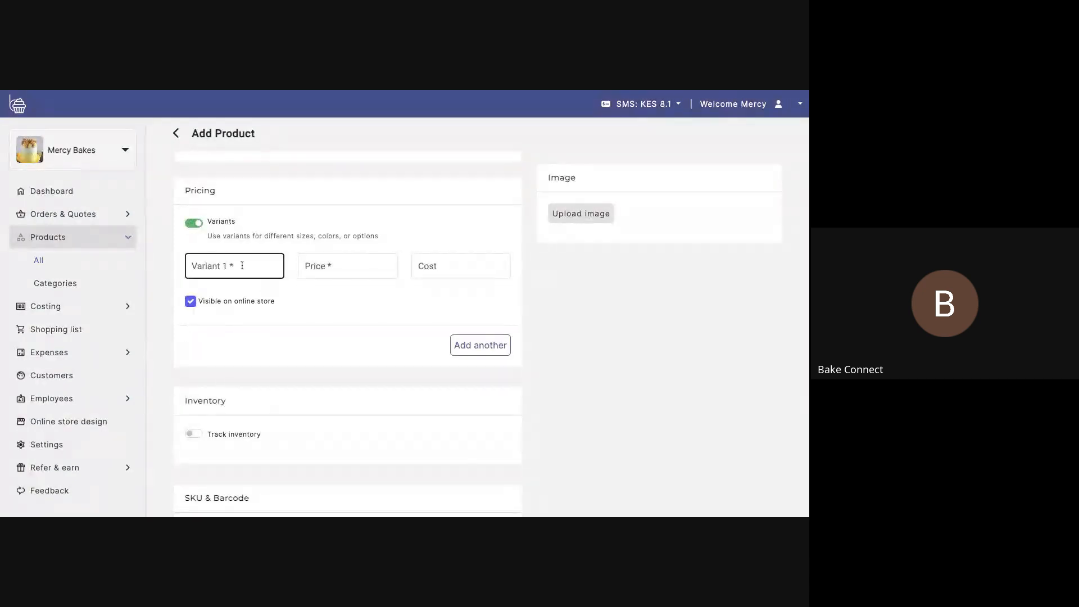
Name the first variant 1kg and set its price to 2500.
click(242, 266)
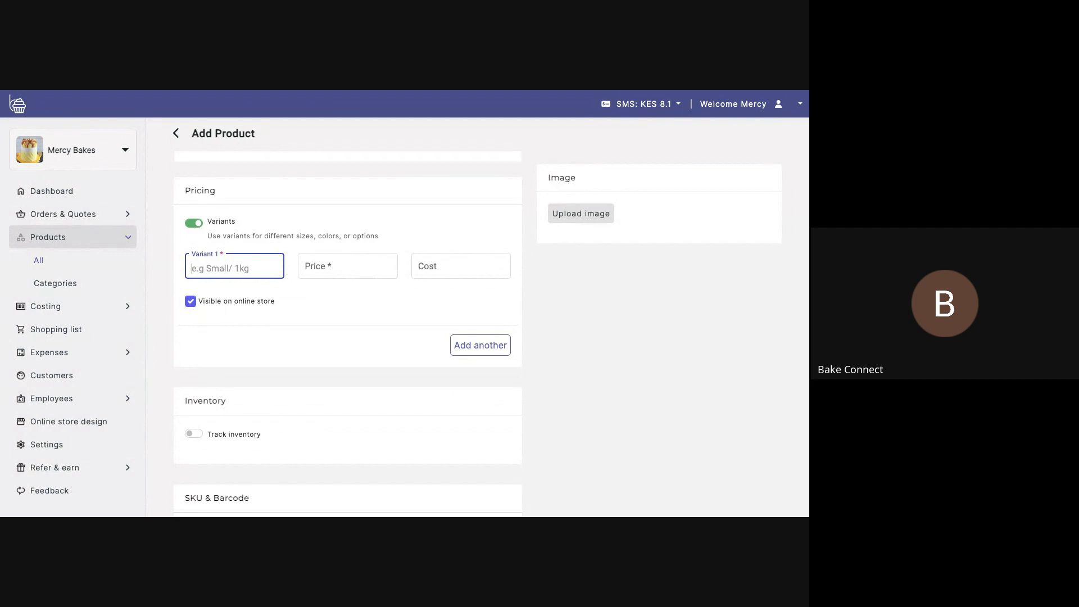
scroll(345, 224, up, 2)
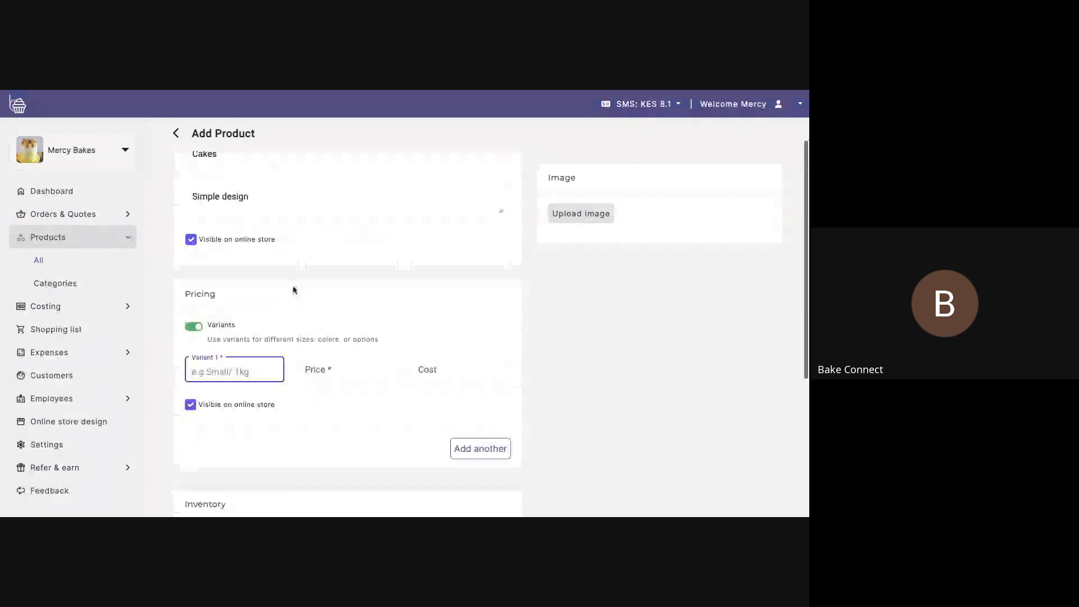
scroll(293, 331, up, 2)
scroll(286, 375, down, 4)
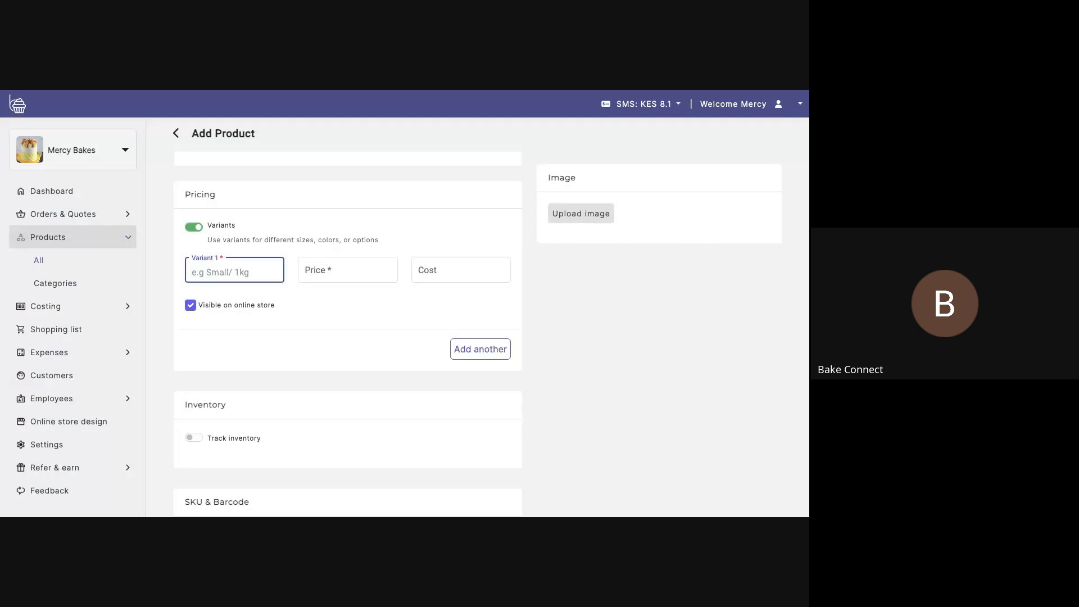
text(1kg)
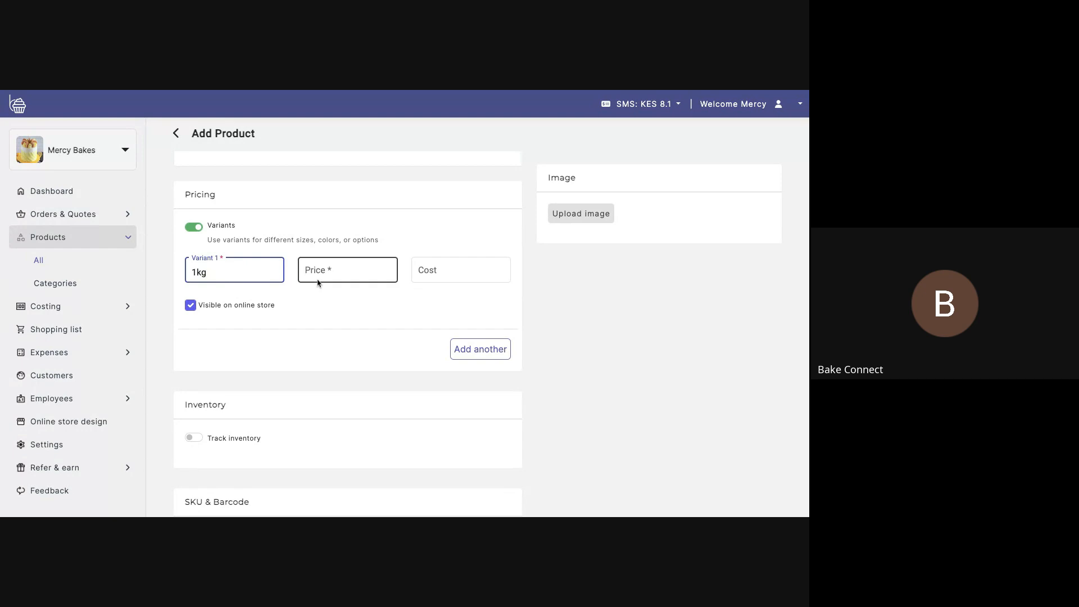
click(318, 281)
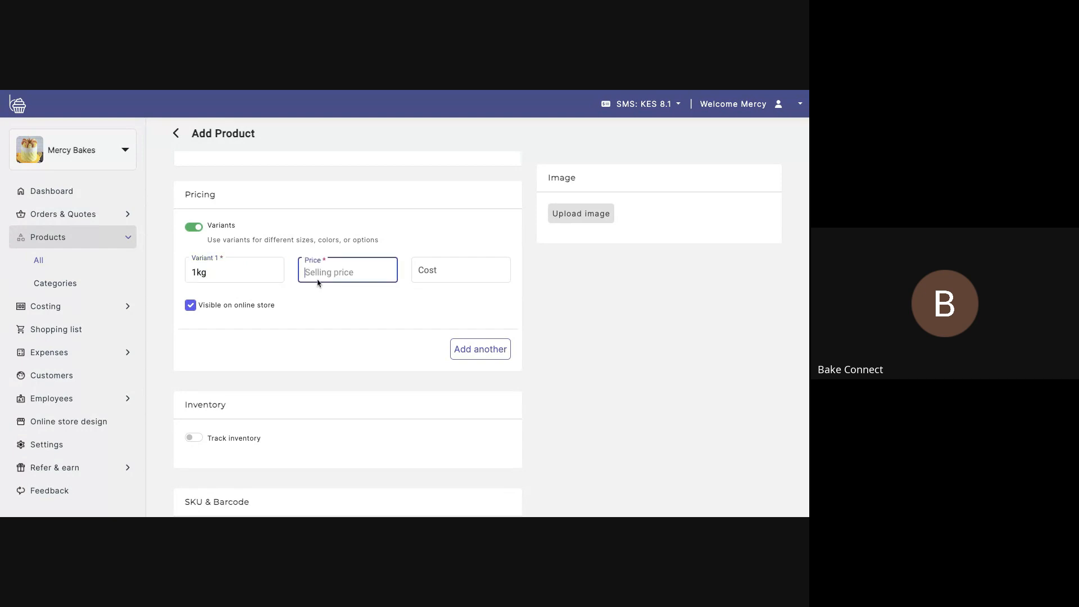
text(2500)
Set the 1kg variant's cost to 1000.
click(430, 264)
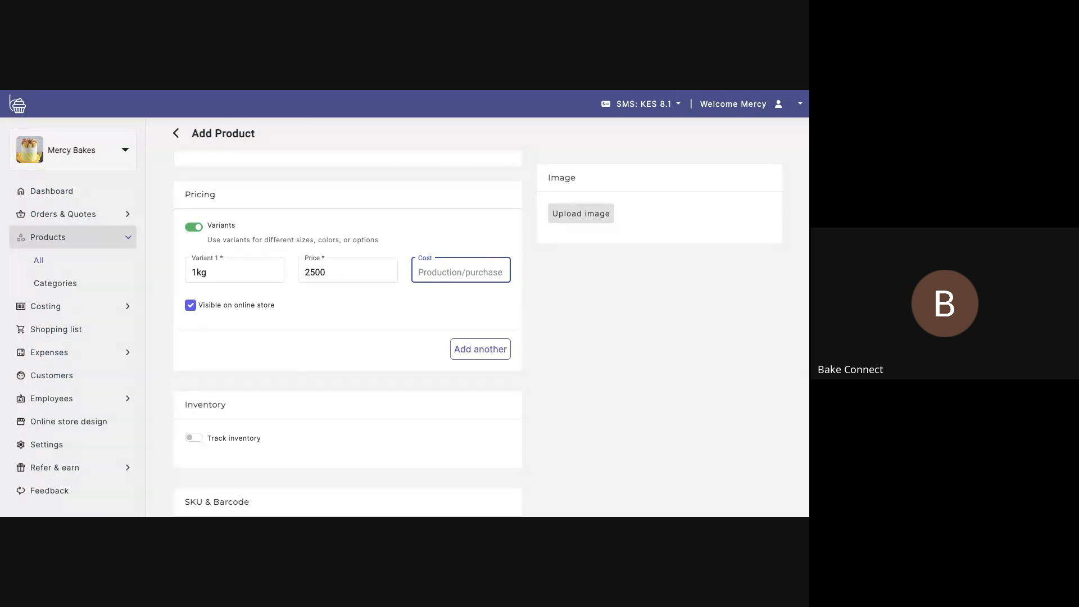
click(436, 298)
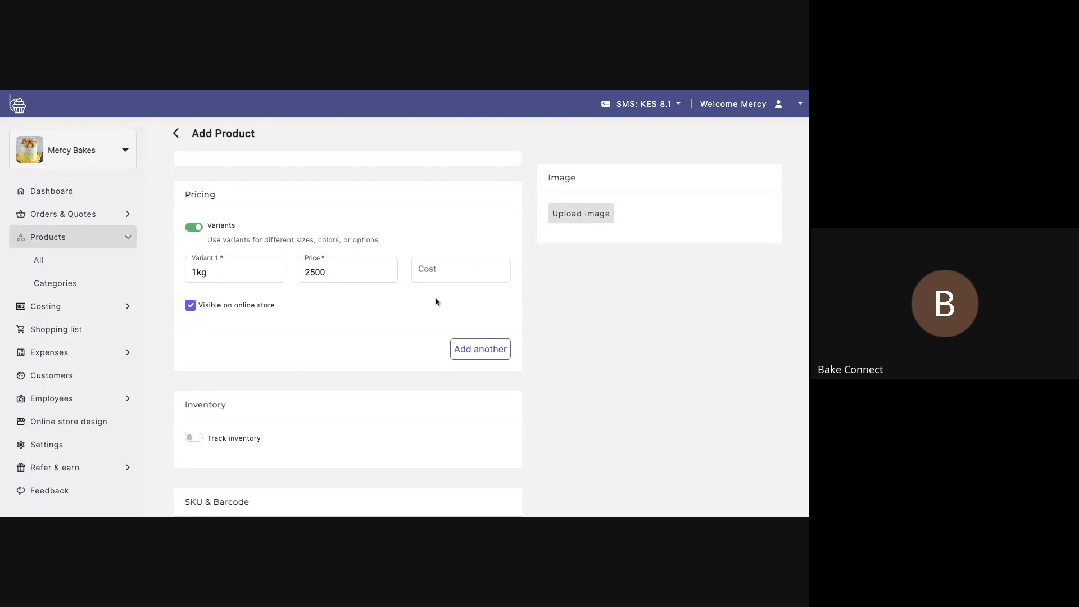
click(438, 281)
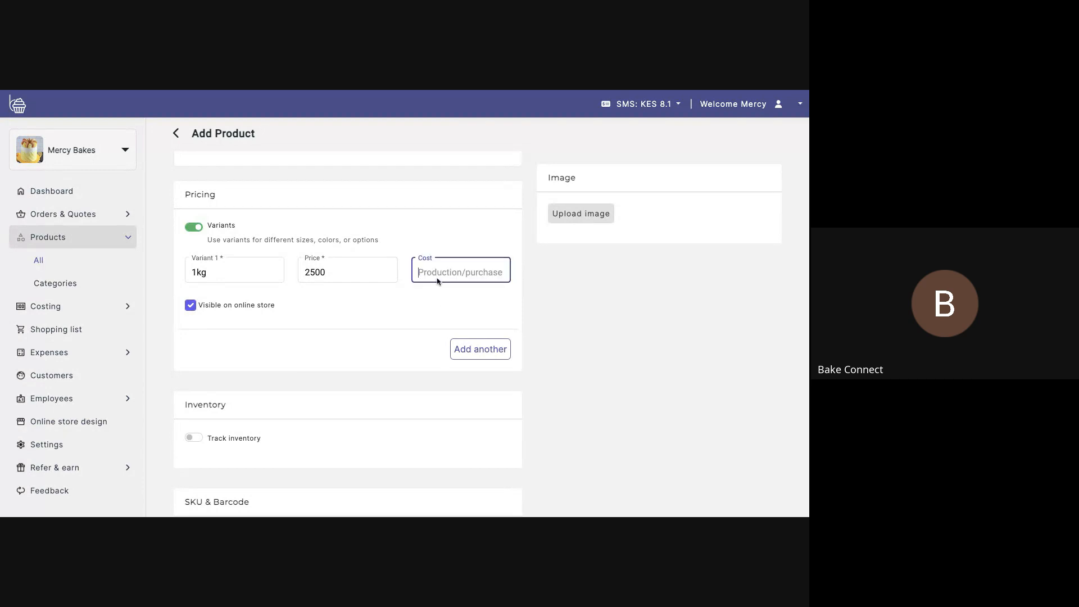
click(438, 292)
click(434, 281)
text(1000)
Add a second variant named 2kg with a price of 3500 and a cost of 1500.
scroll(284, 334, down, 1)
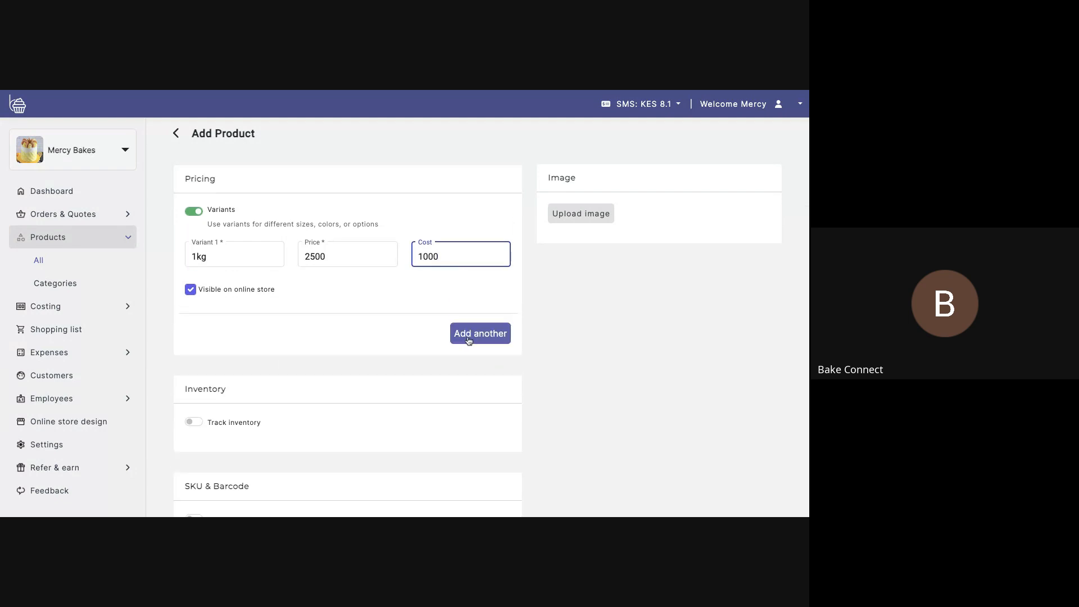
click(469, 340)
click(221, 337)
text(2k)
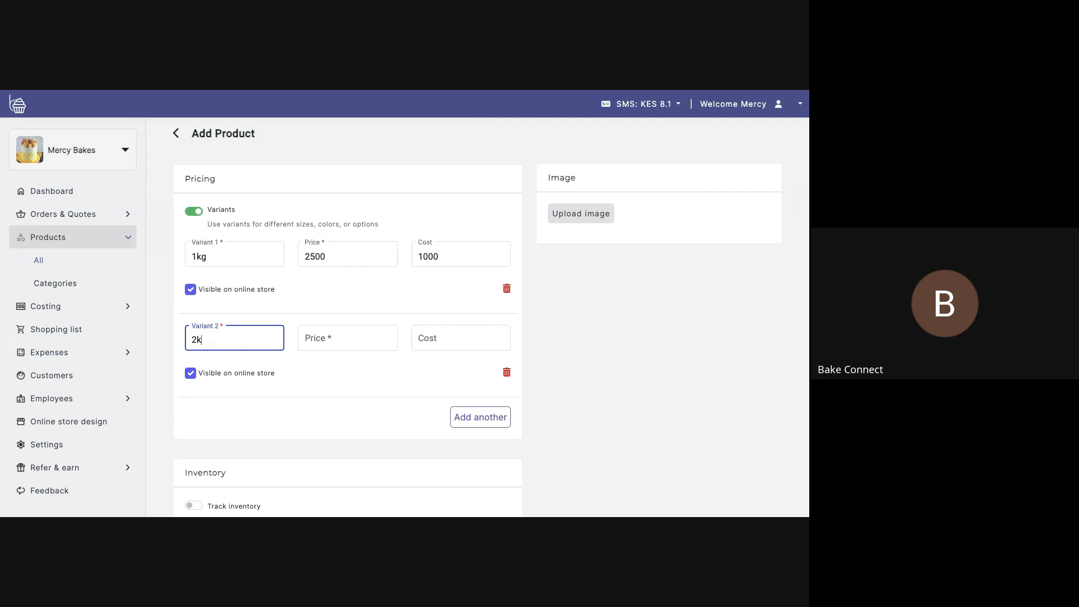
text(g)
click(323, 342)
text(35)
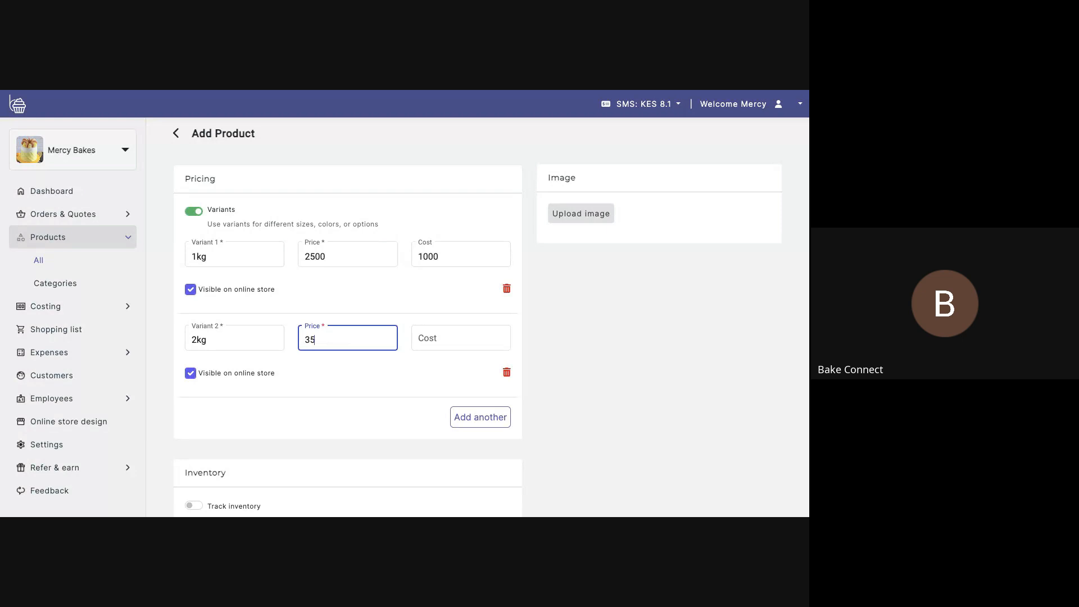
text(00)
key(Tab)
text(1500)
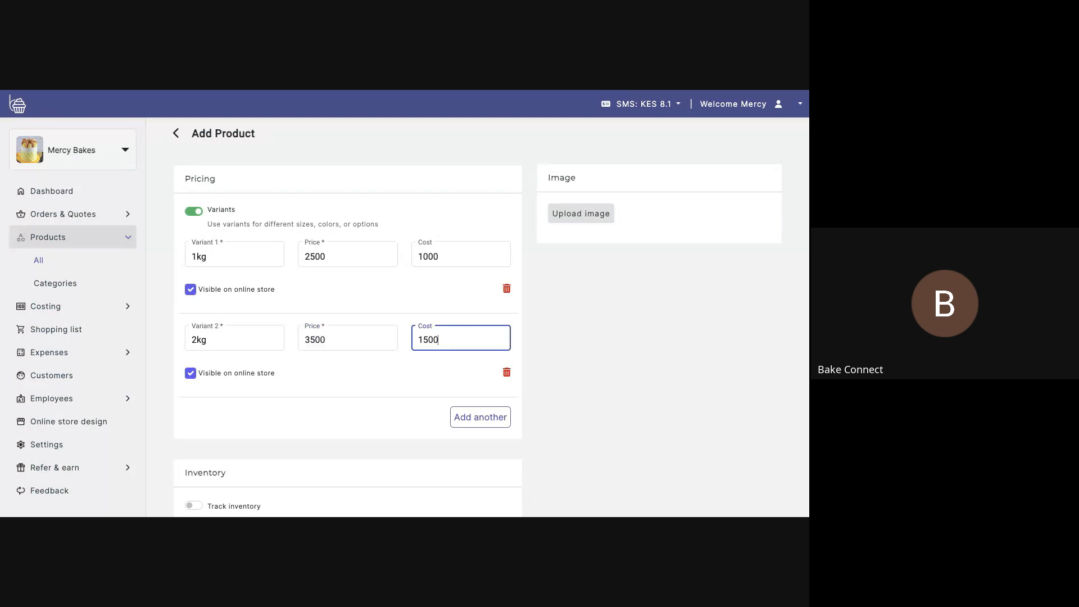
Add a third variant named 3kg with a price of 4500 and a cost of 2000.
scroll(444, 400, down, 1)
click(481, 350)
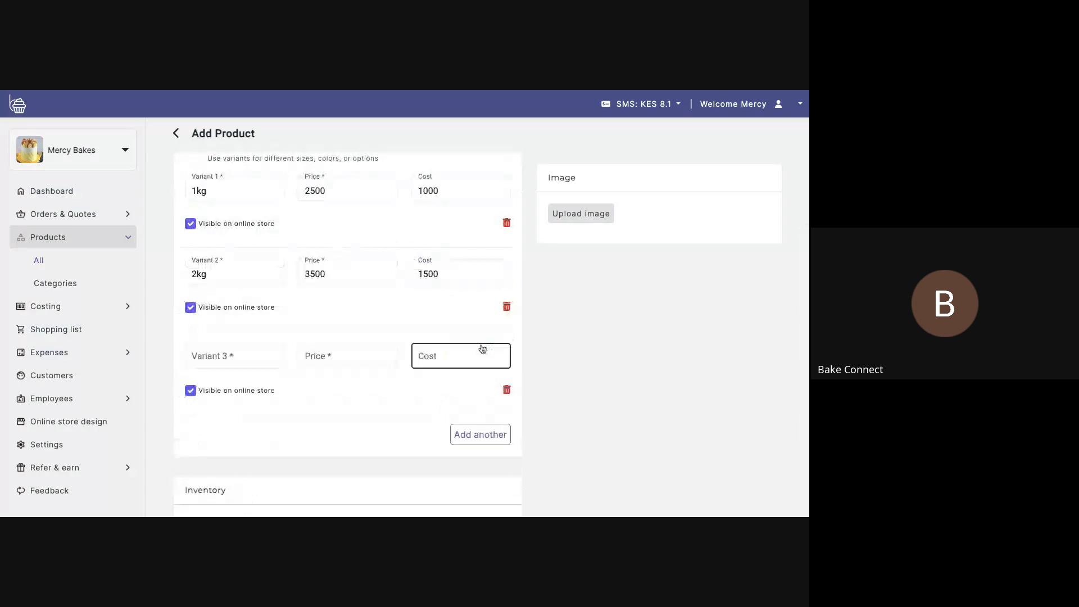
click(240, 356)
text(3)
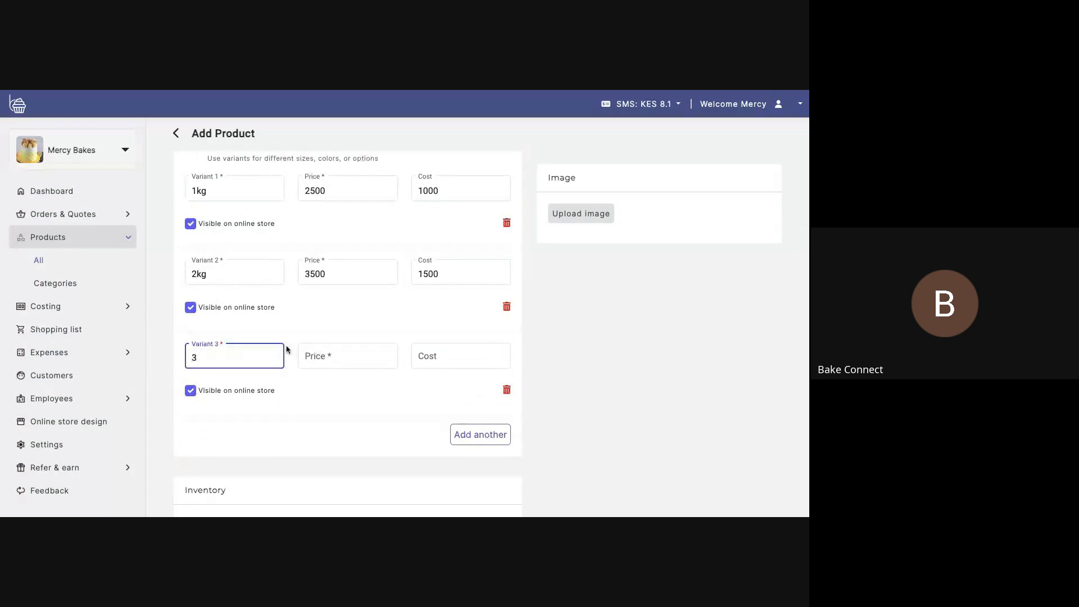
text(kg)
click(344, 358)
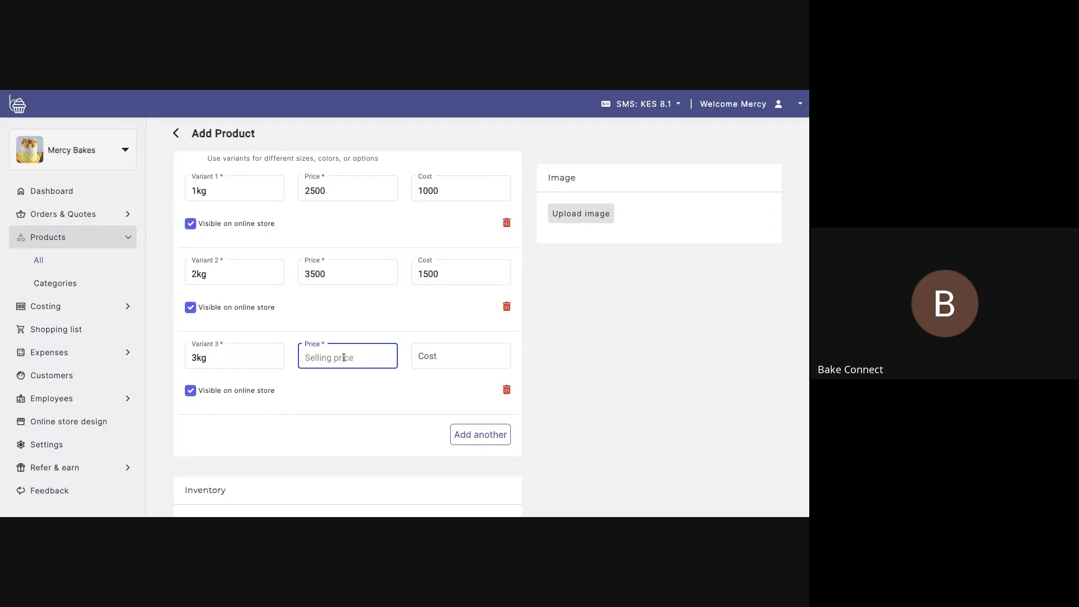
text(4500)
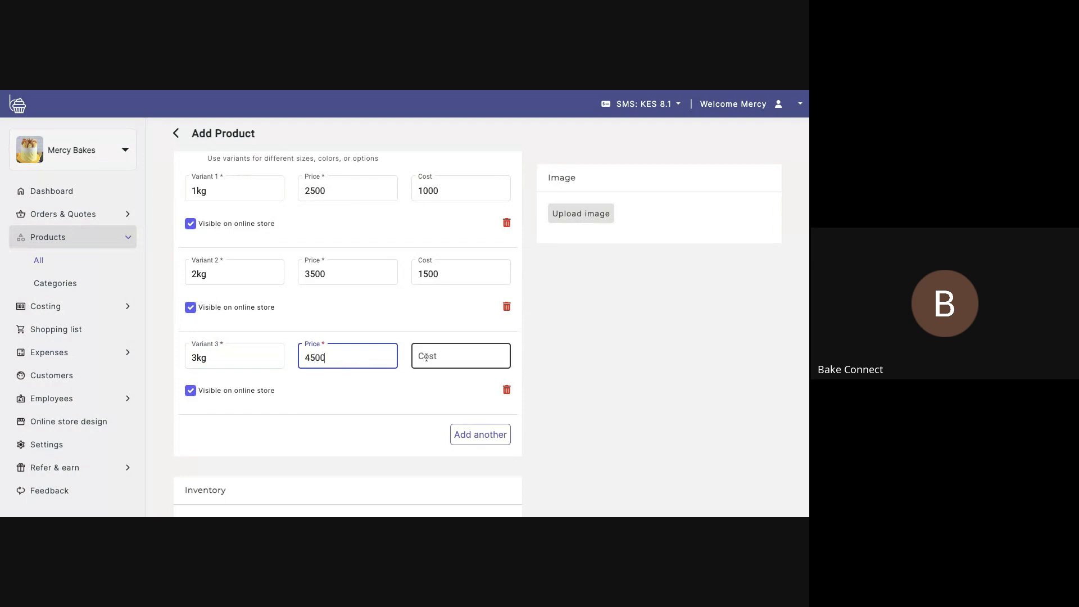
click(427, 357)
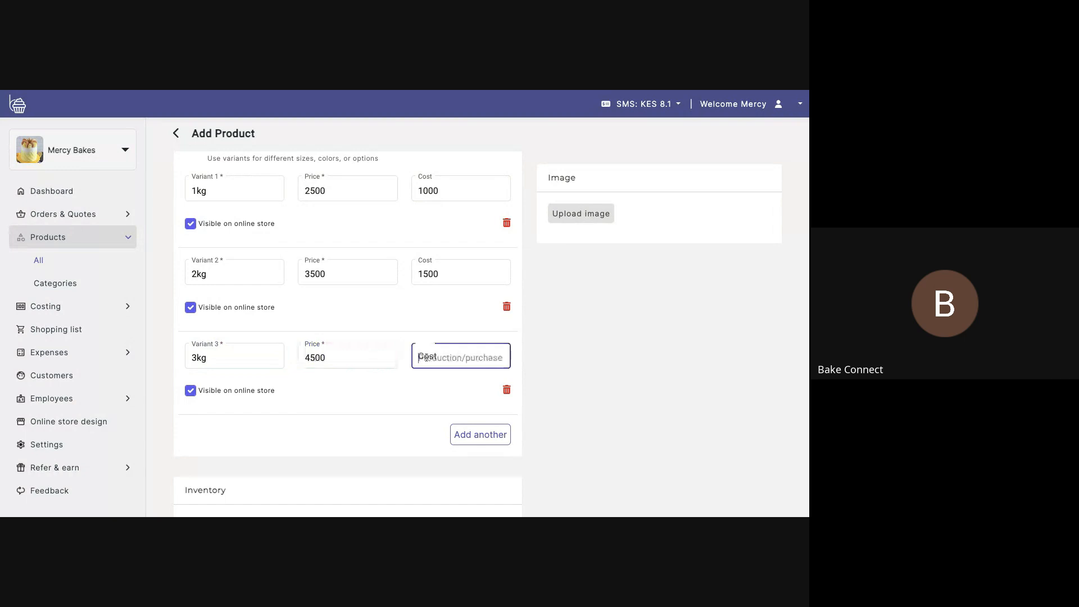
text(2000)
Turn on inventory tracking for the Blackforest product.
scroll(412, 403, down, 3)
scroll(412, 403, up, 2)
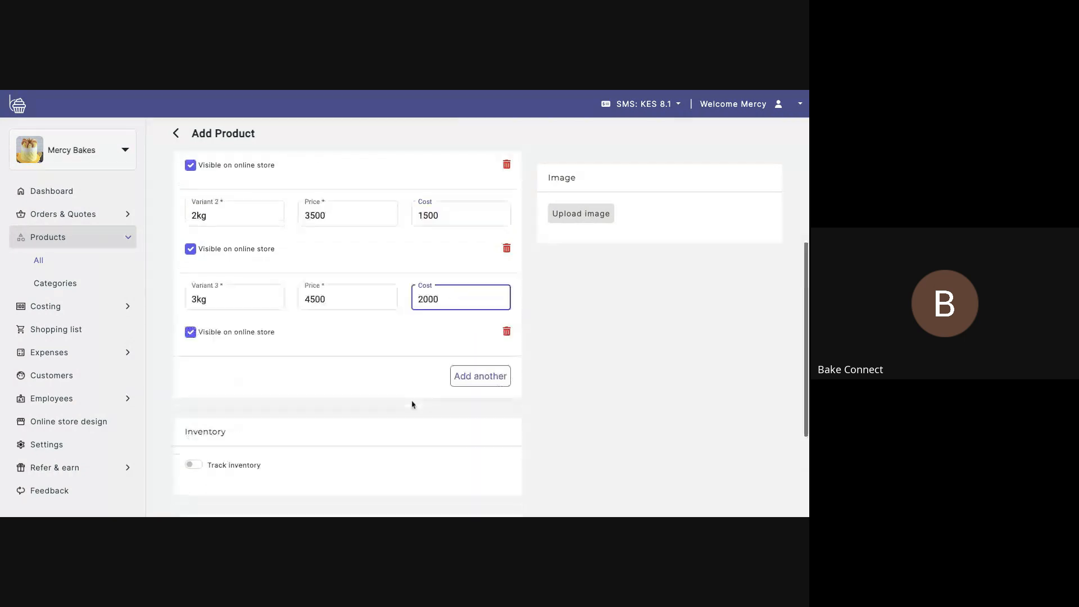
scroll(413, 404, up, 2)
scroll(413, 404, down, 5)
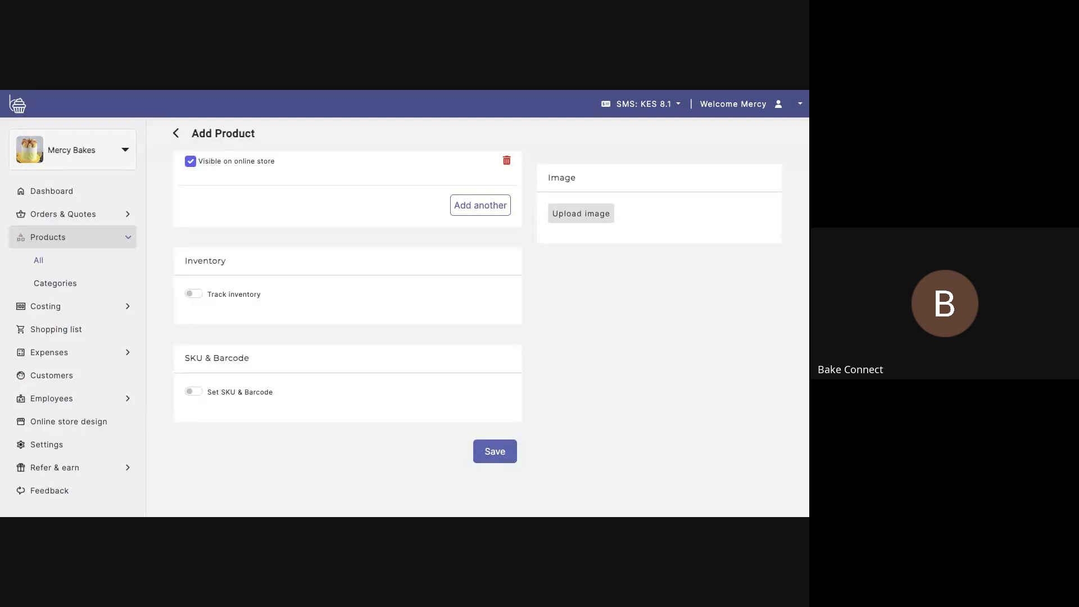
click(192, 296)
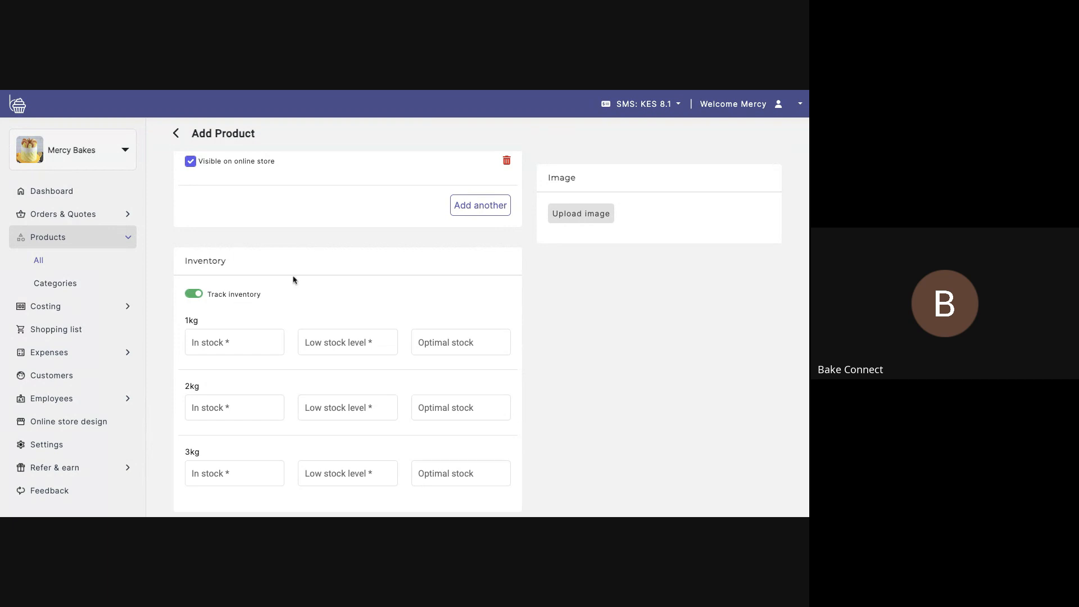
Examine the stock fields offered for each variant and compare them with the variants in the pricing section.
scroll(306, 282, down, 2)
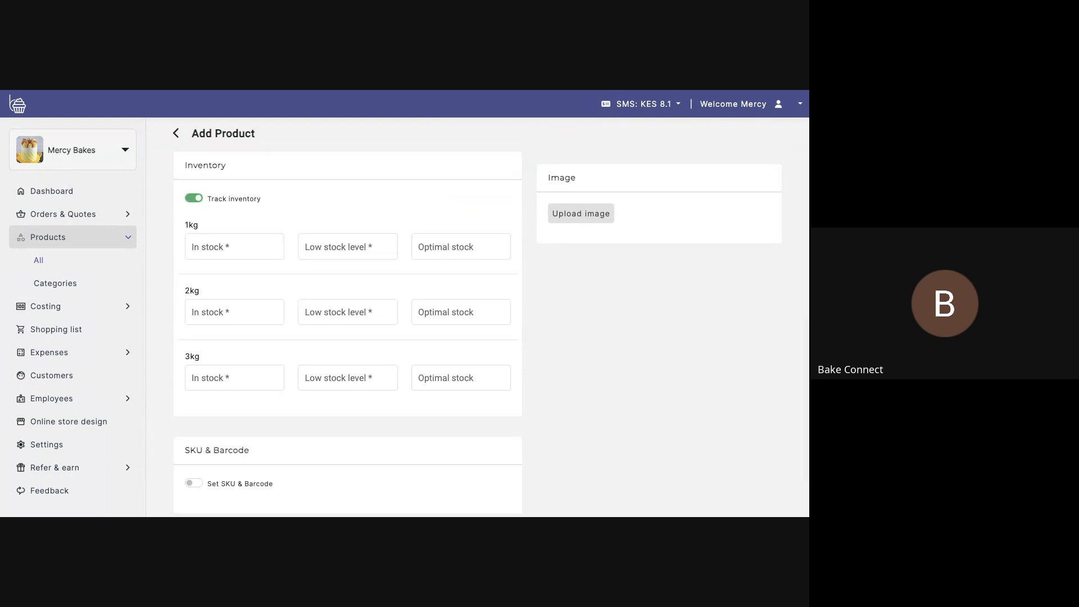
scroll(348, 332, up, 2)
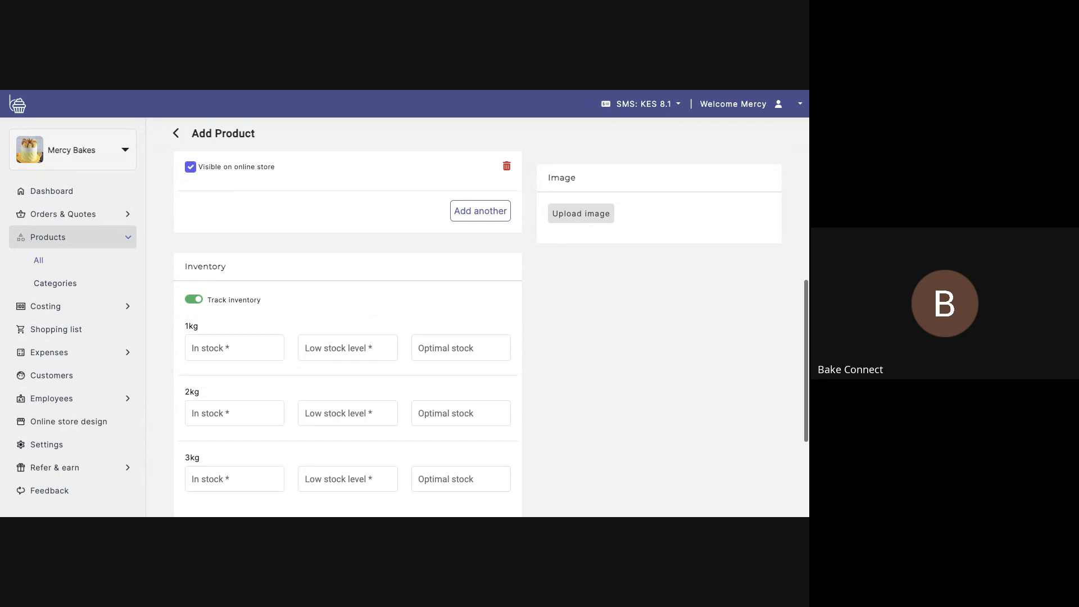
scroll(295, 316, up, 6)
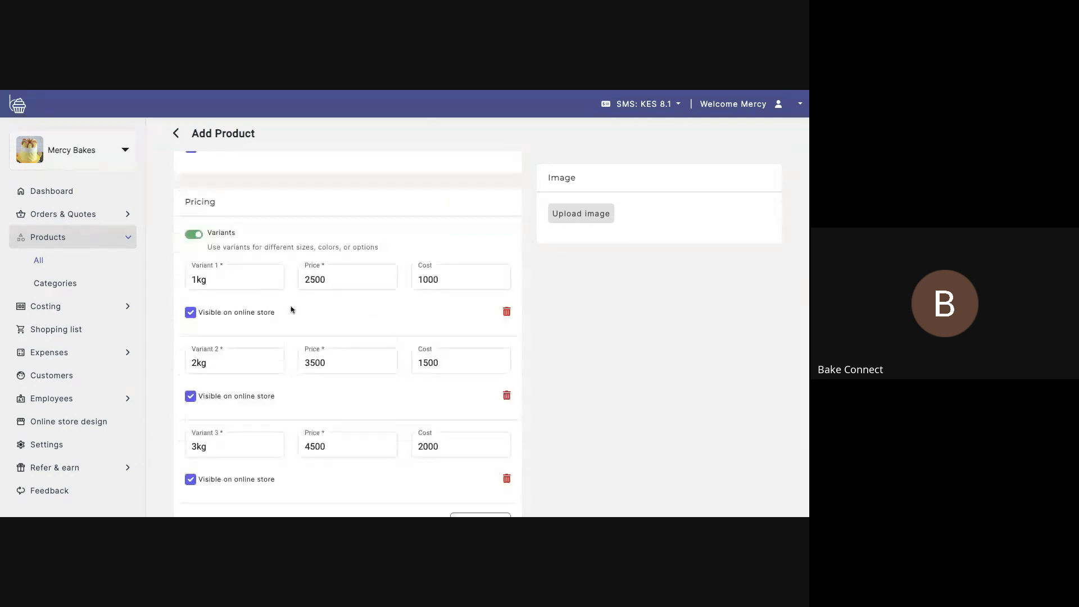
scroll(293, 313, down, 6)
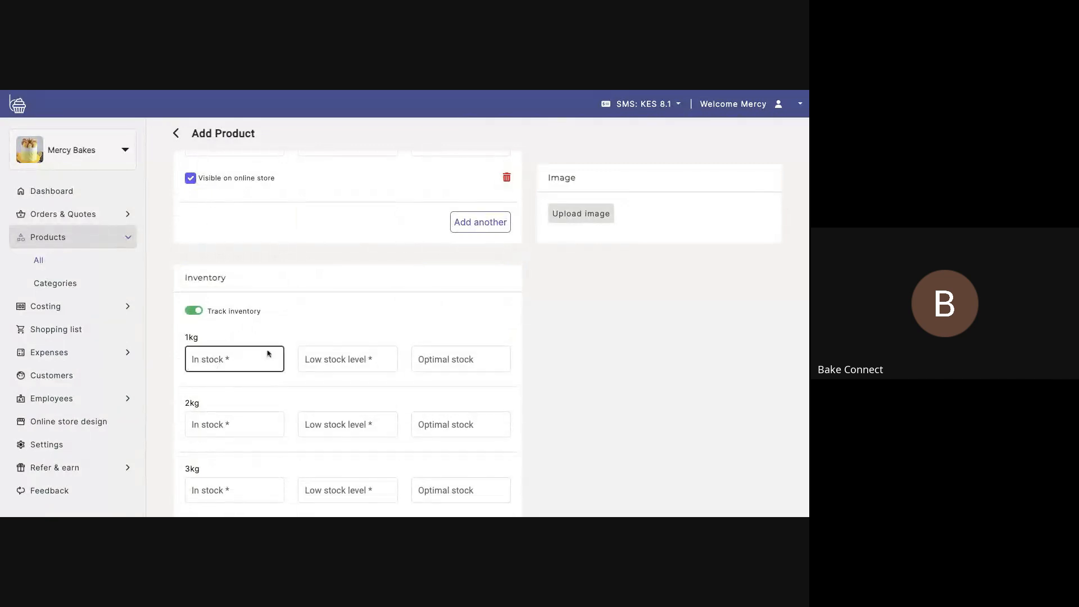
scroll(306, 366, down, 2)
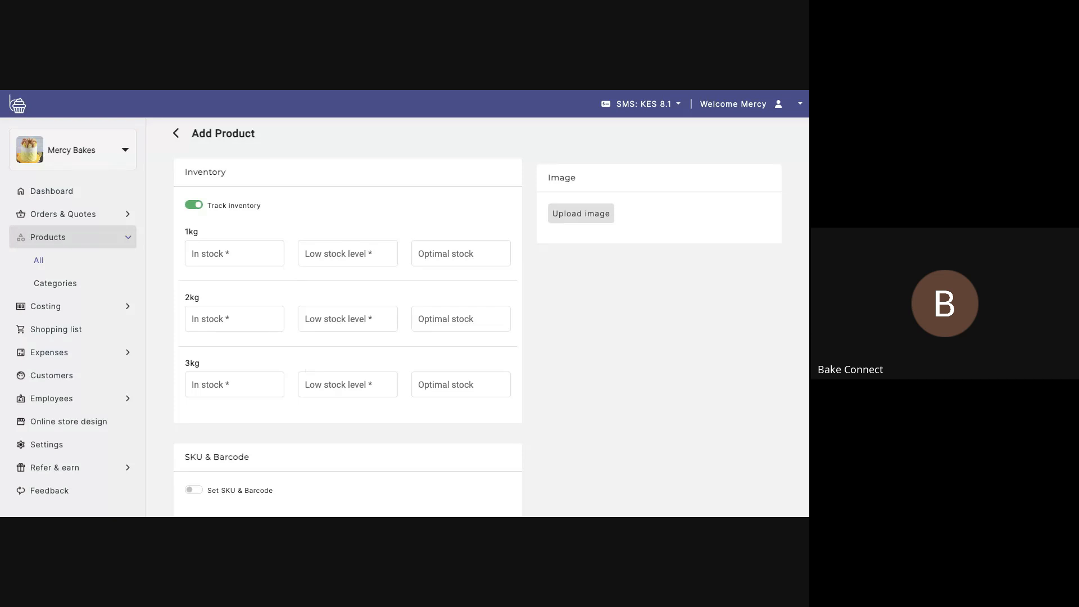
click(235, 264)
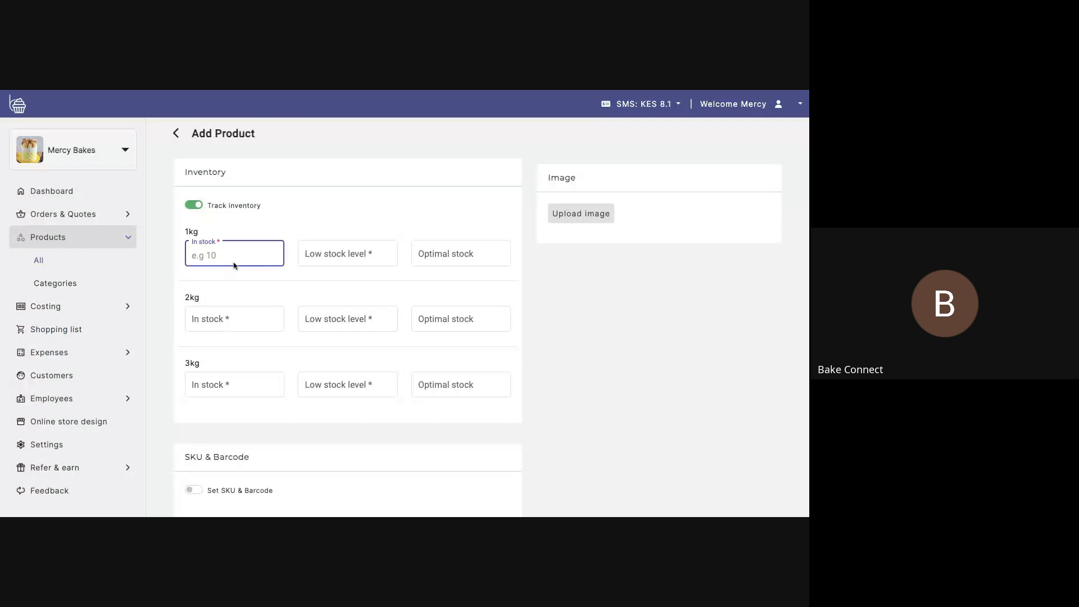
click(274, 288)
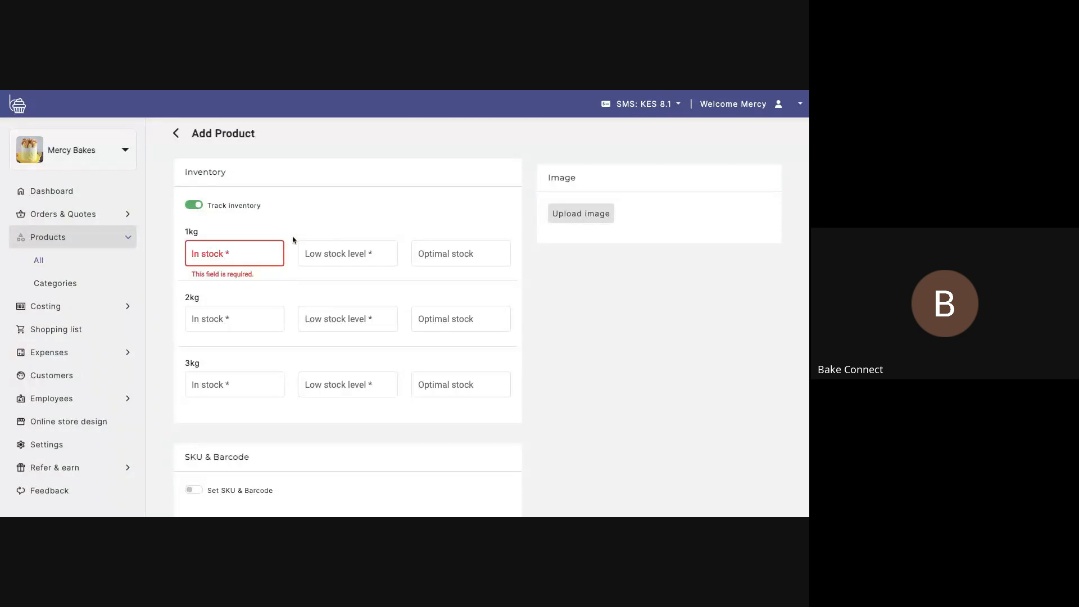
scroll(293, 240, up, 1)
scroll(293, 240, down, 2)
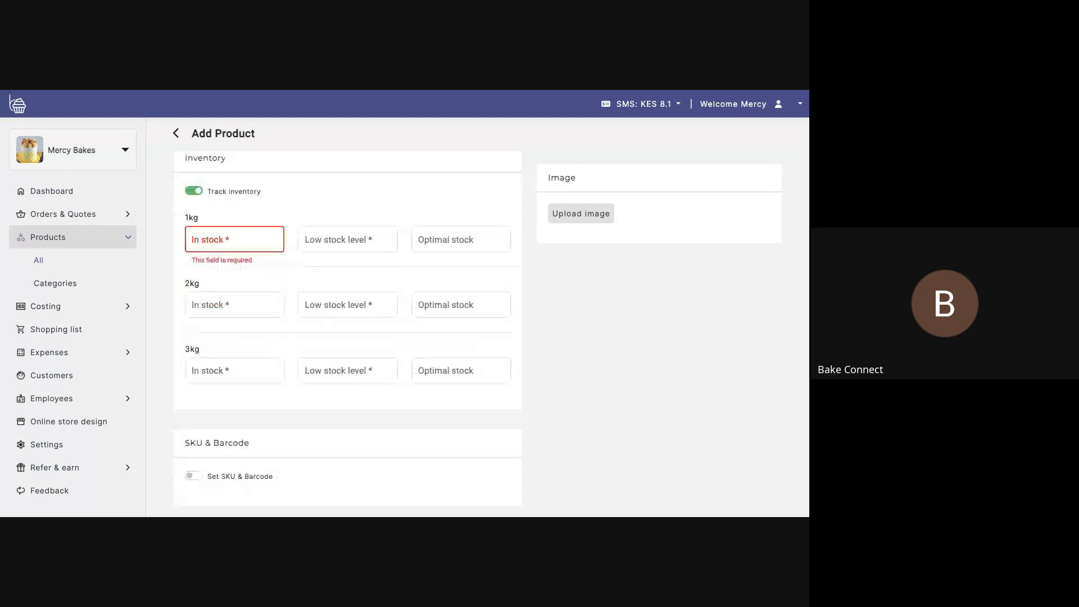
scroll(309, 210, up, 4)
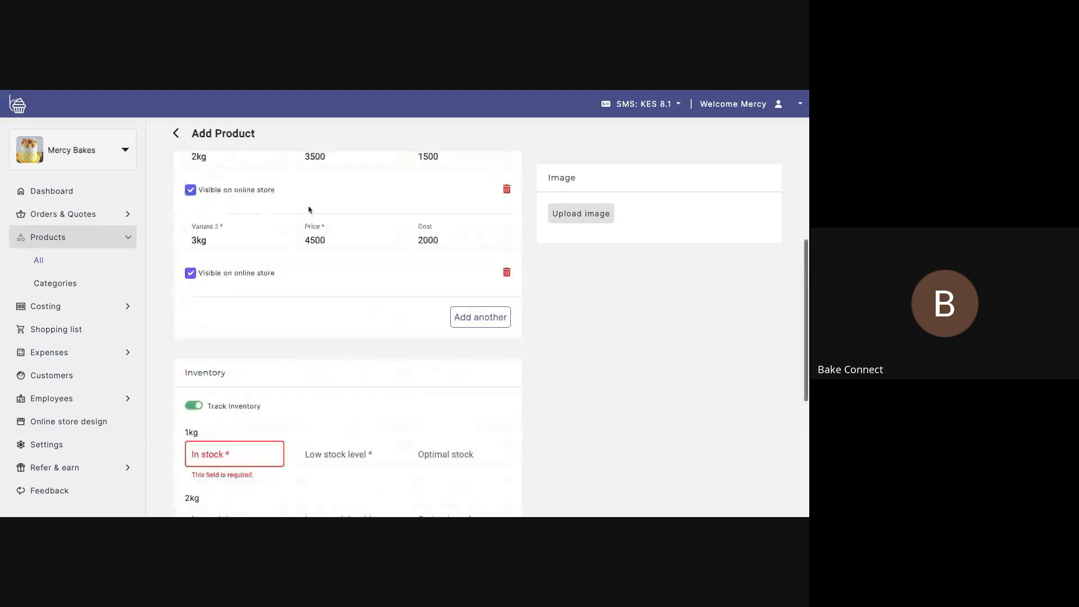
scroll(309, 210, down, 3)
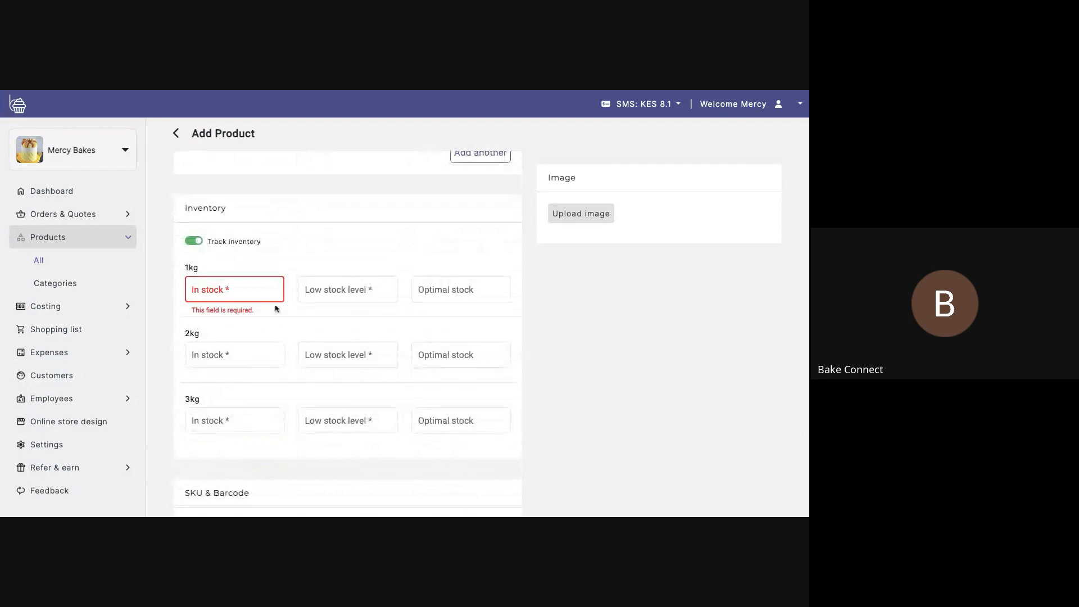
scroll(290, 304, up, 1)
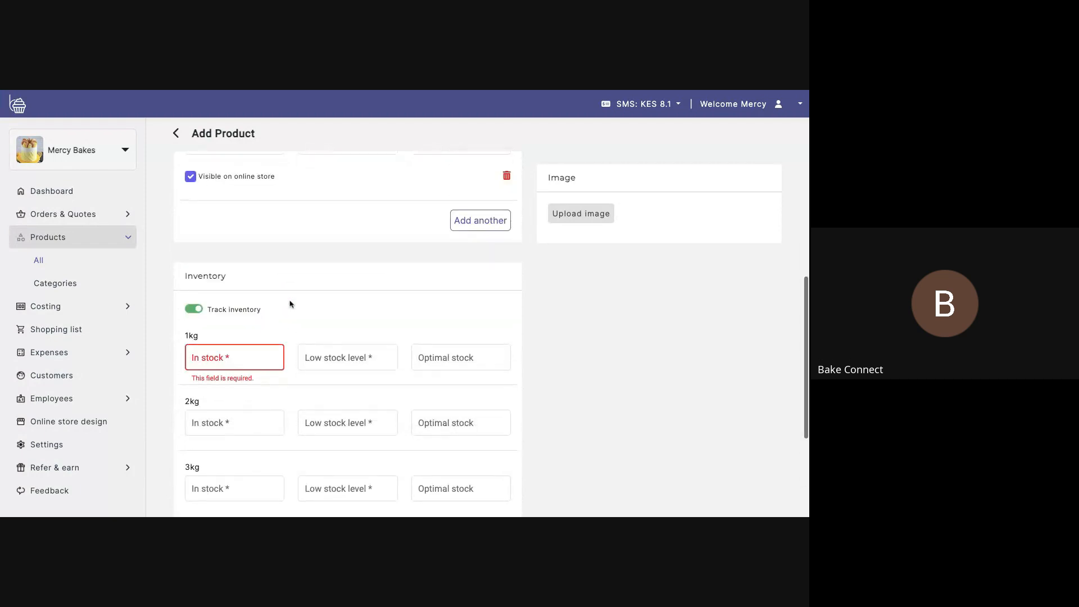
scroll(241, 303, down, 1)
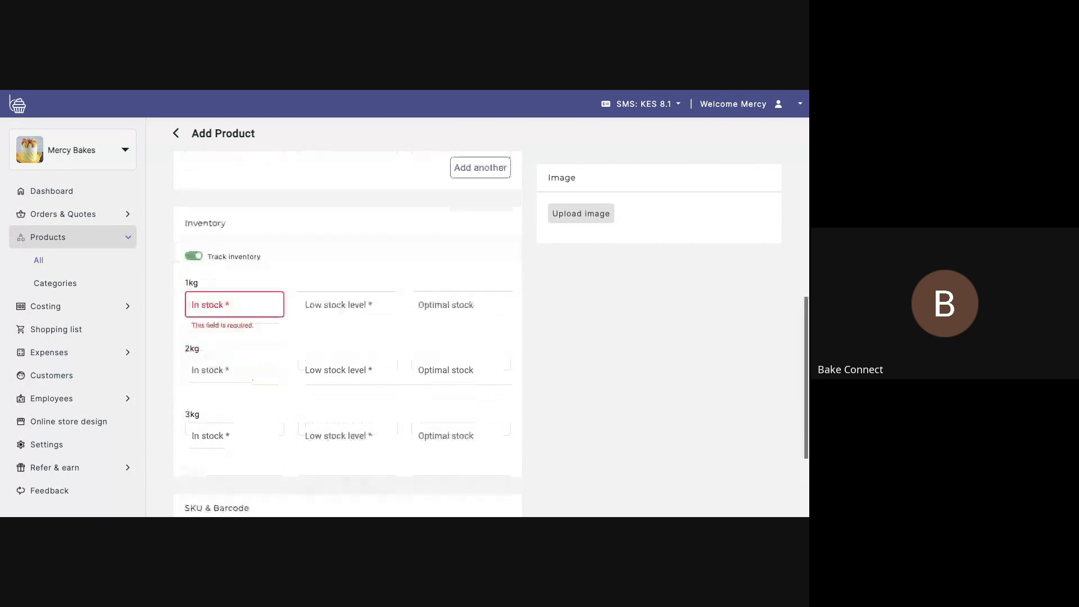
Set the 1kg variant's in-stock quantity to 2, low stock level to 2 and optimal stock to 5.
click(241, 302)
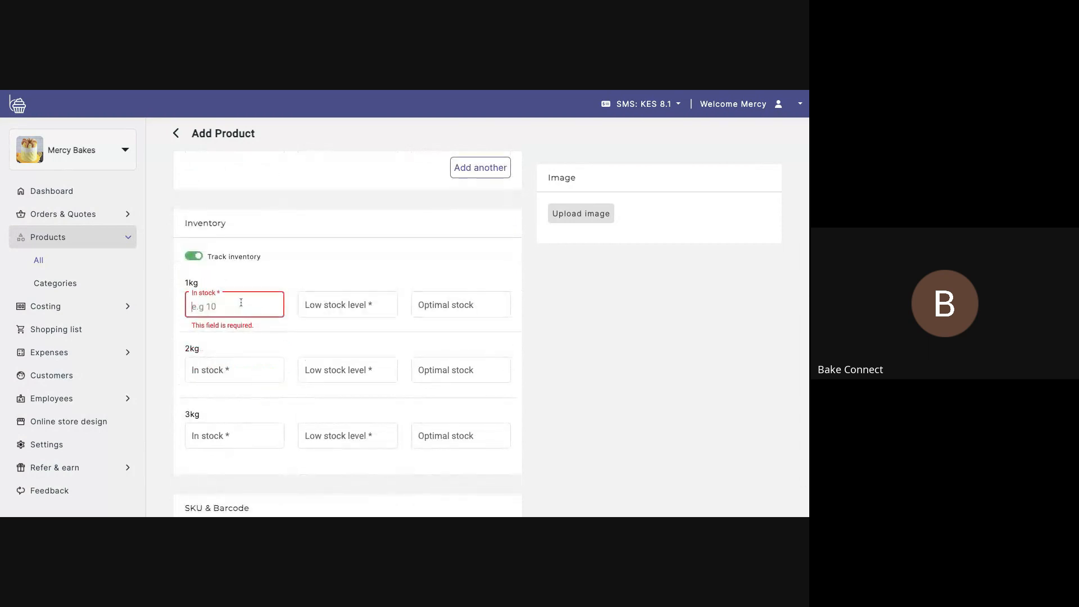
text(2)
key(Tab)
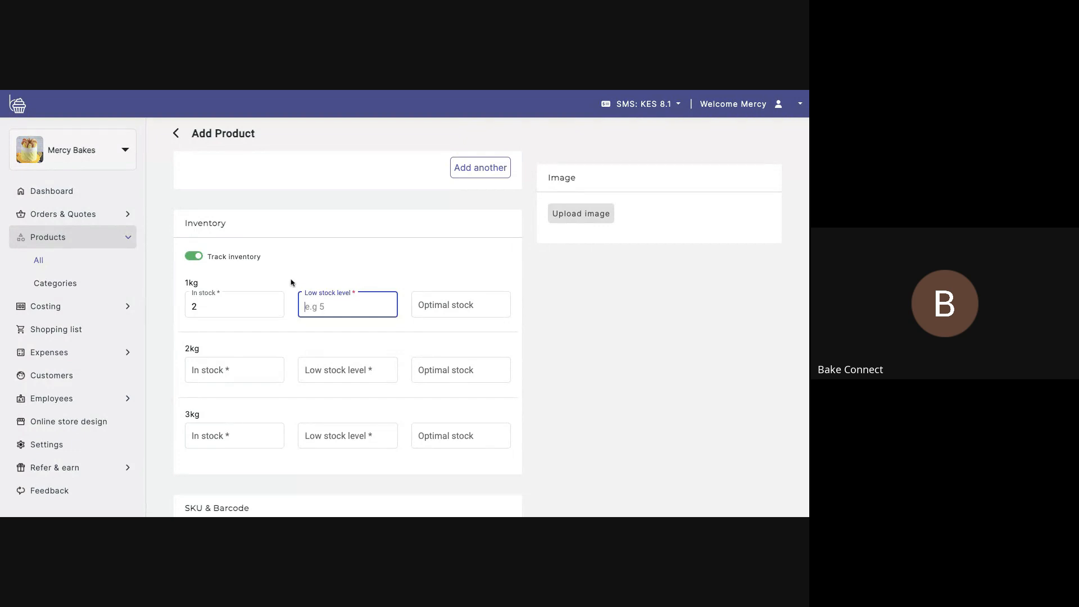
click(269, 89)
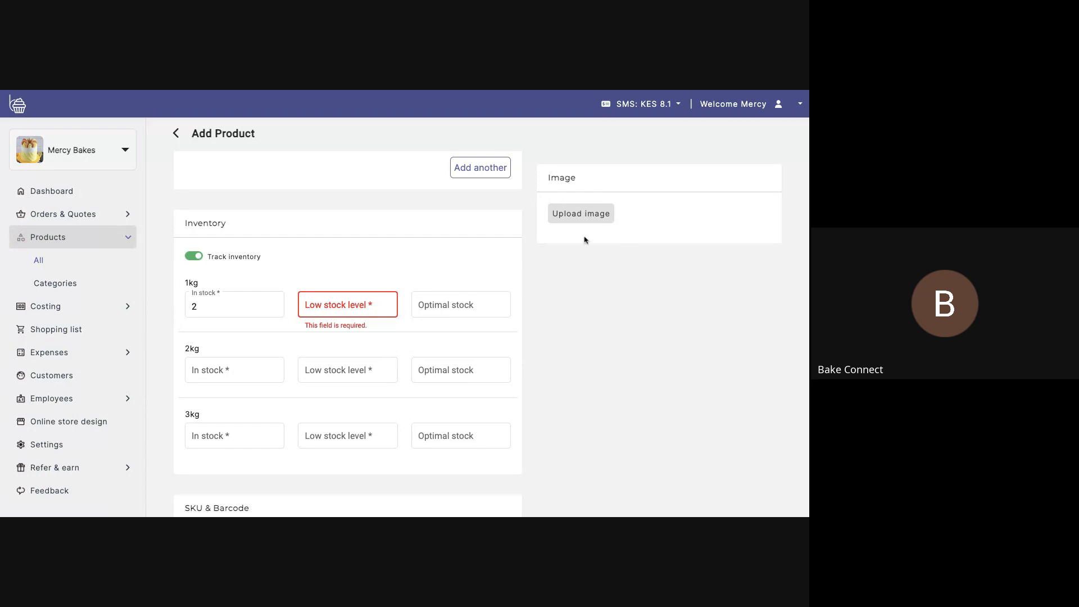
key(Tab)
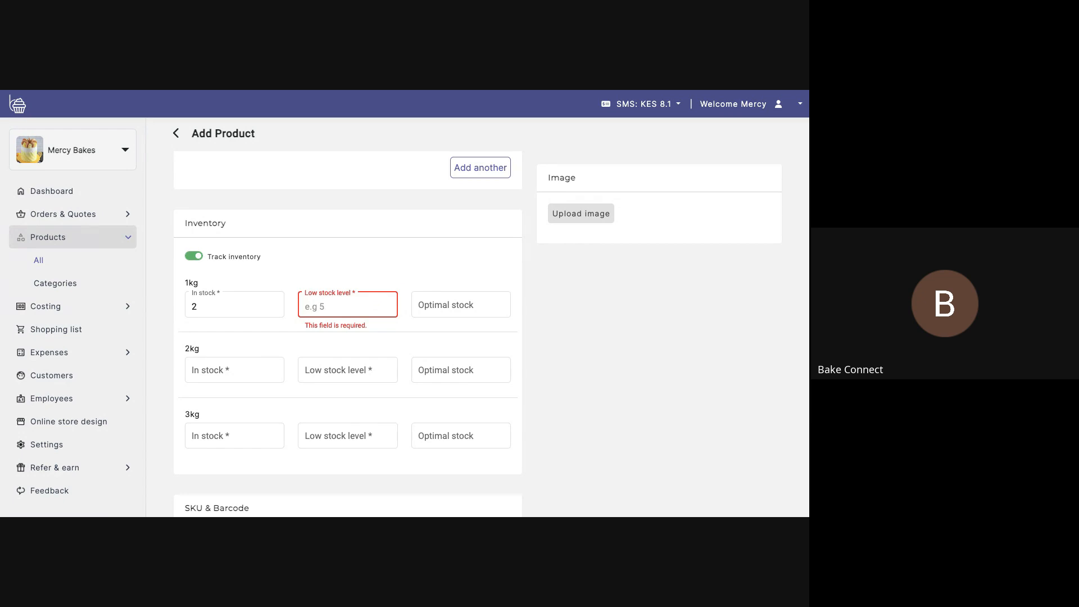
text(2)
click(311, 326)
click(455, 307)
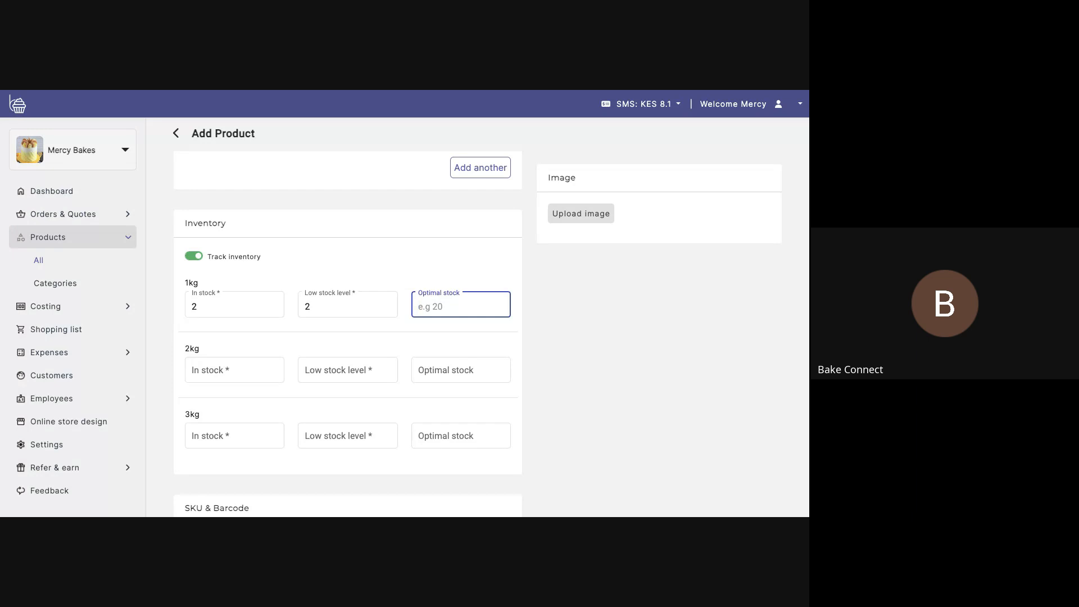
text(5)
scroll(272, 321, up, 3)
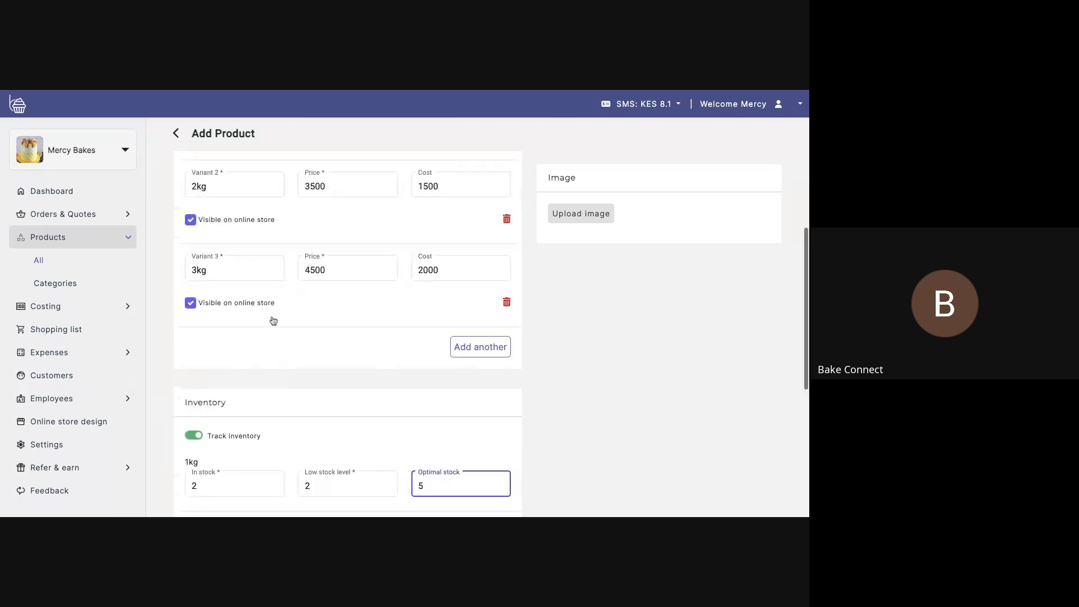
scroll(272, 321, down, 3)
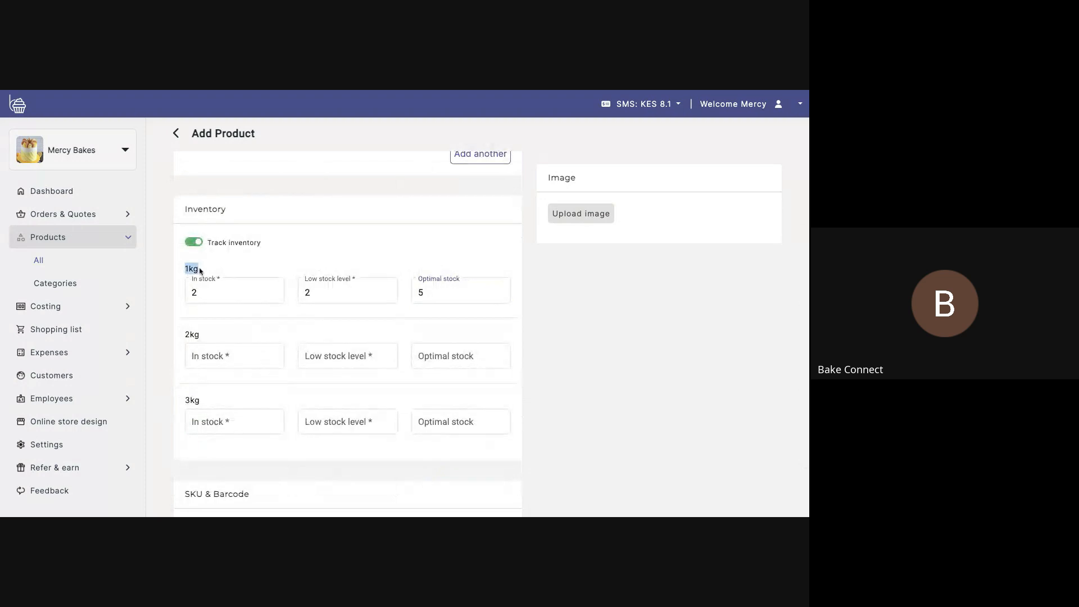
click(209, 301)
click(342, 290)
click(440, 297)
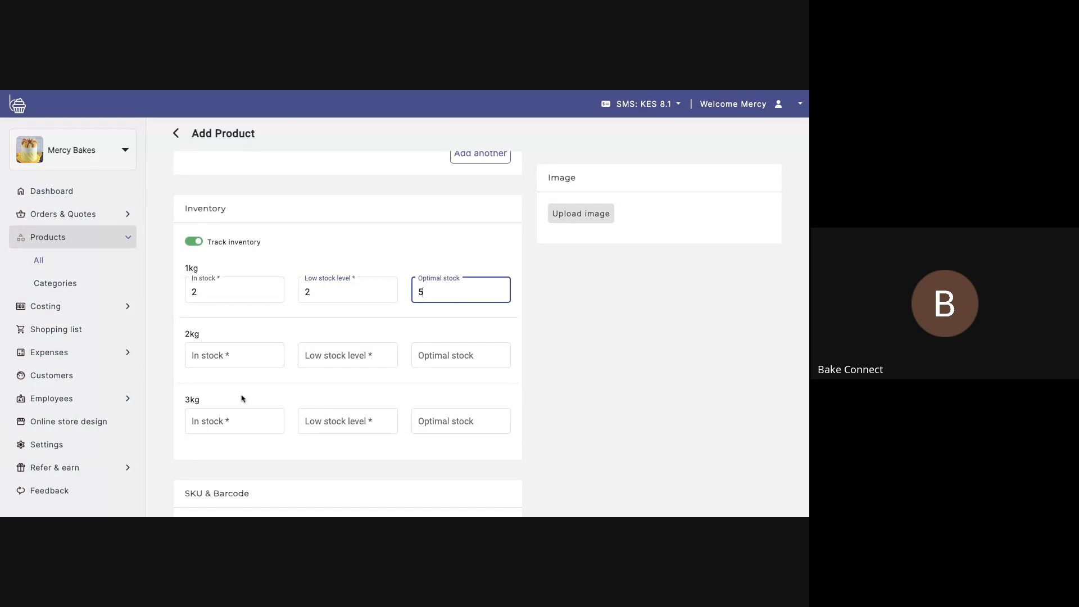
Set the 2kg variant's in-stock quantity to 2, low stock level to 2 and optimal stock to 5.
scroll(242, 397, down, 1)
click(225, 300)
text(2)
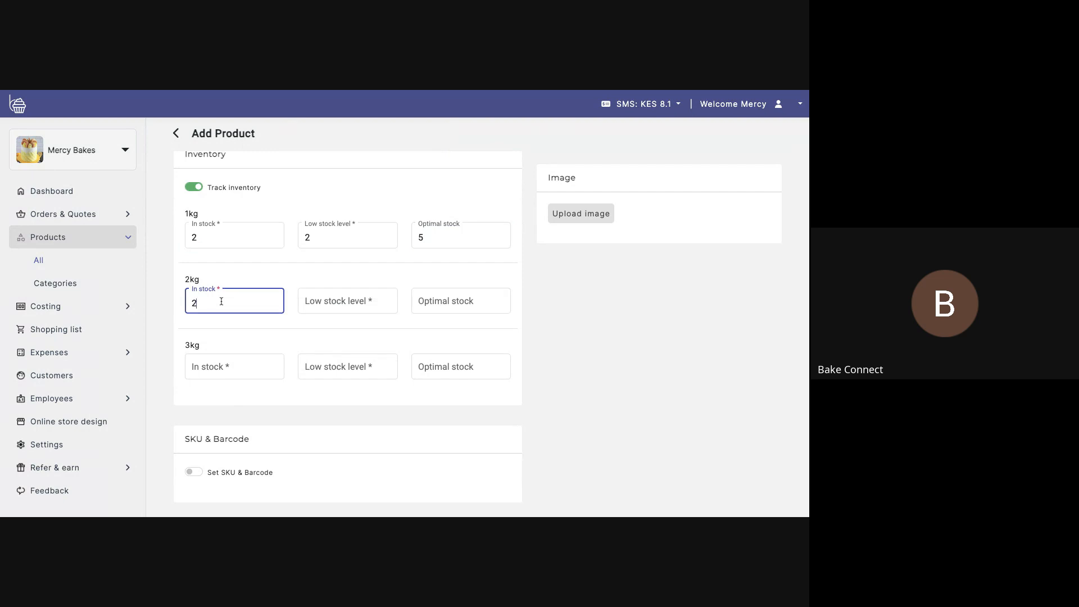
click(333, 303)
text(2)
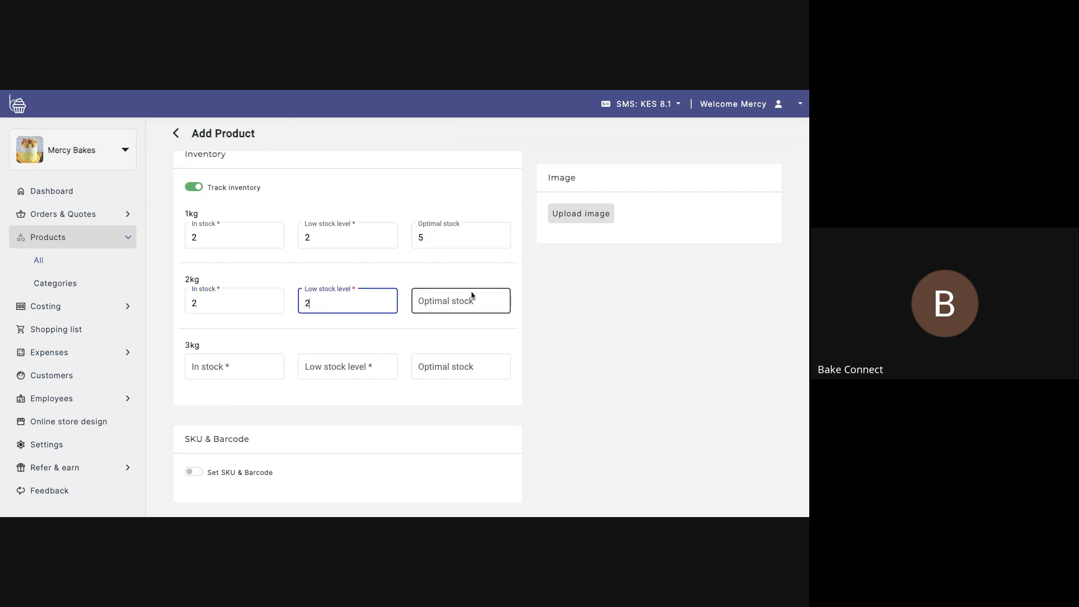
click(448, 301)
text(5)
Set the 3kg variant's in-stock quantity to 3, low stock level to 2 and optimal stock to 5.
click(223, 366)
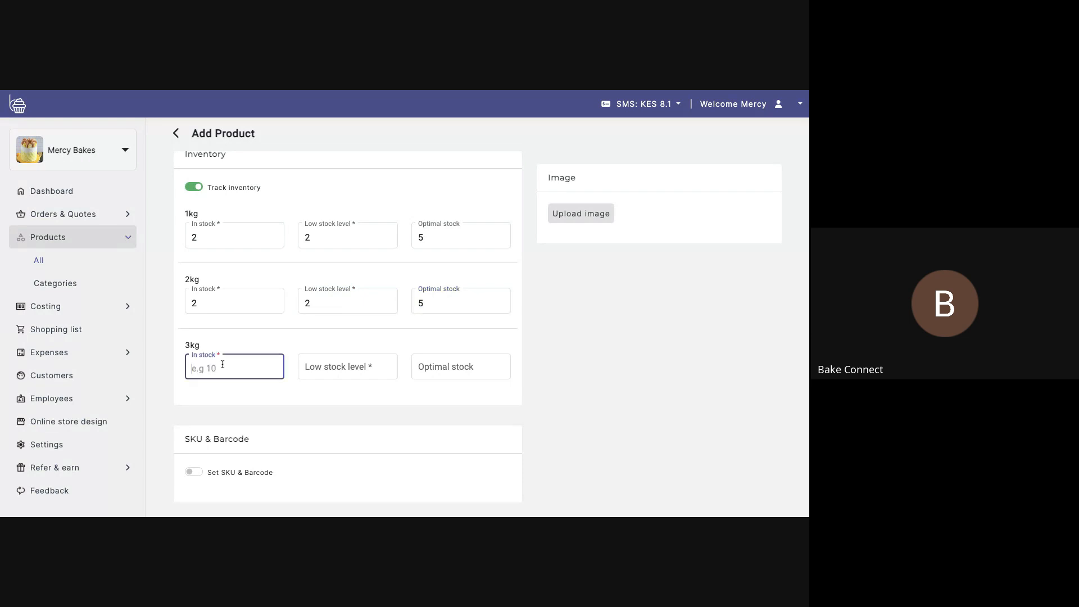
text(3)
click(343, 367)
text(2)
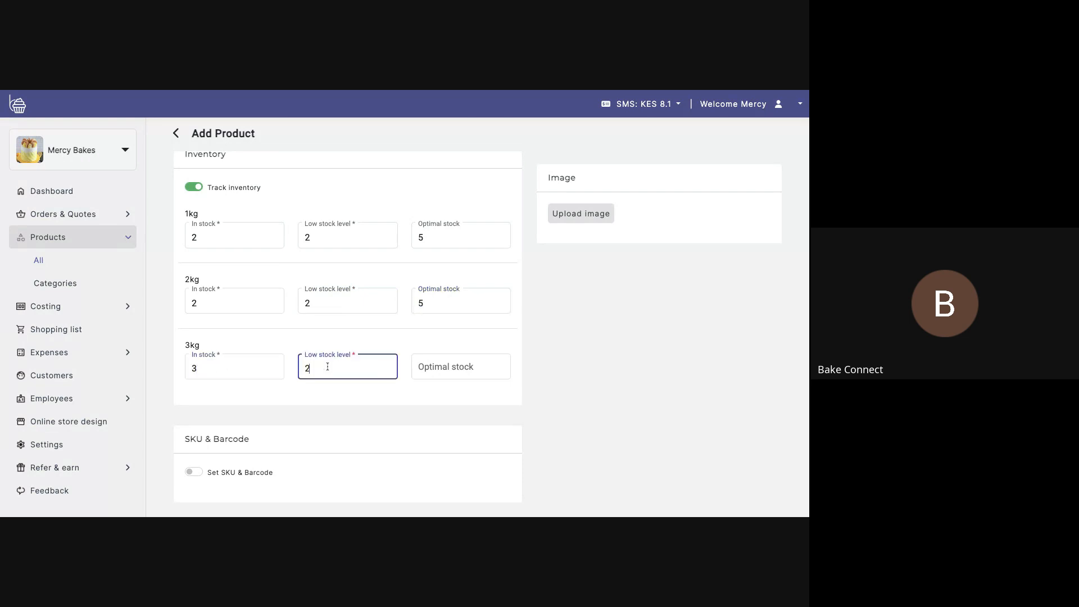
click(442, 368)
text(5)
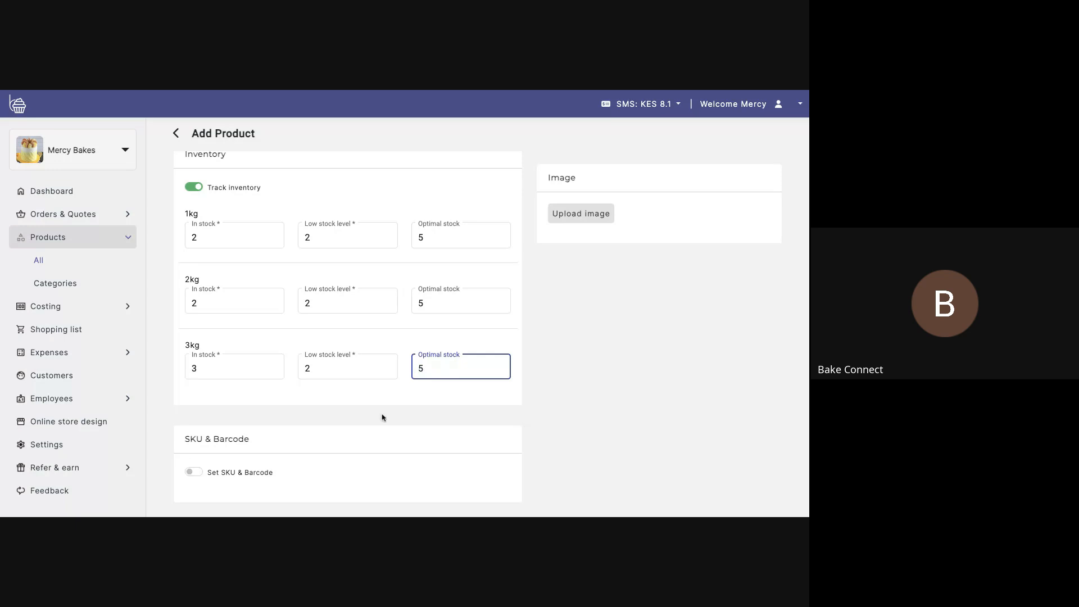
Upload a cake photo as the Blackforest product's image and save the product.
scroll(382, 417, down, 2)
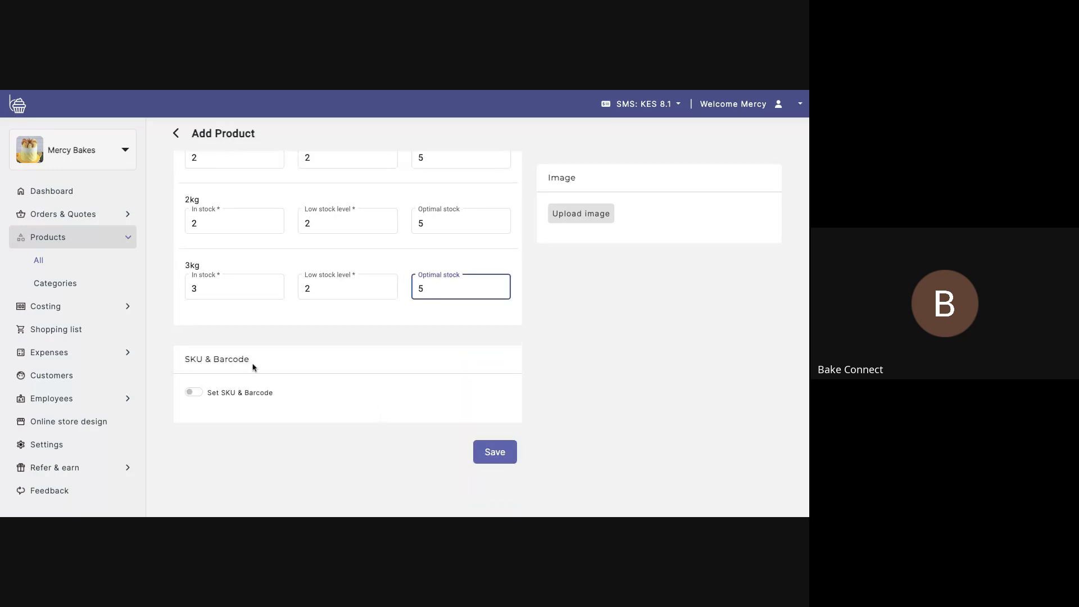
drag(262, 361, 181, 360)
click(279, 353)
scroll(515, 292, up, 10)
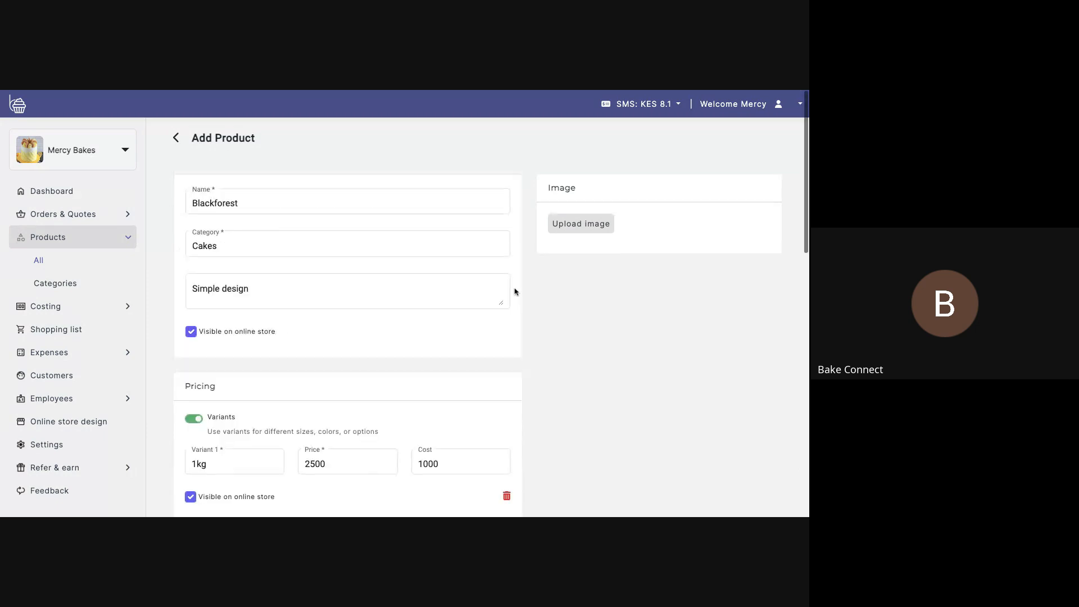
scroll(515, 291, down, 3)
scroll(515, 291, down, 1)
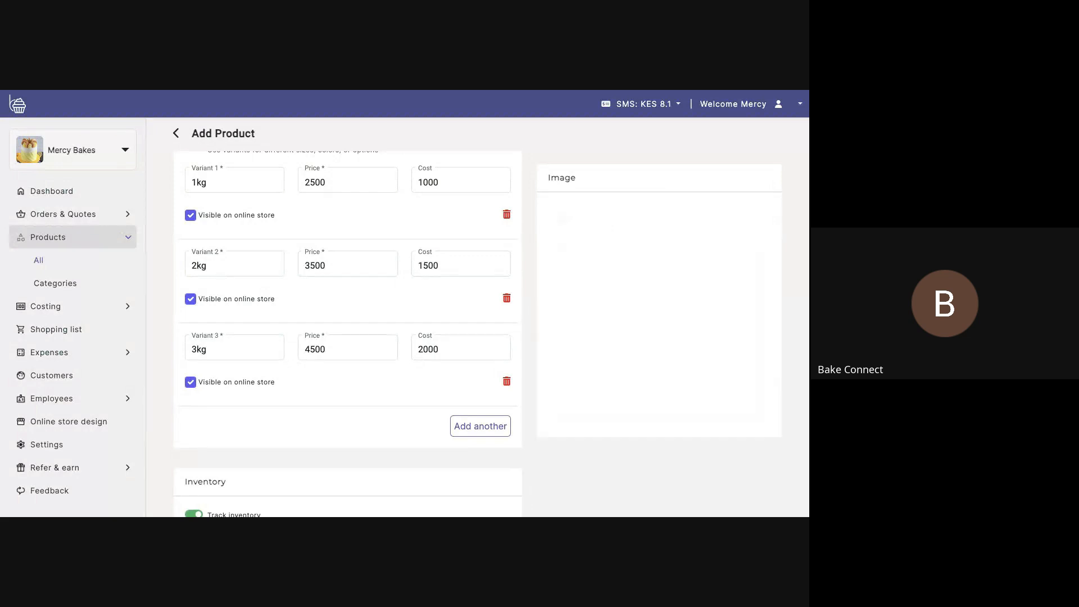
scroll(395, 376, down, 8)
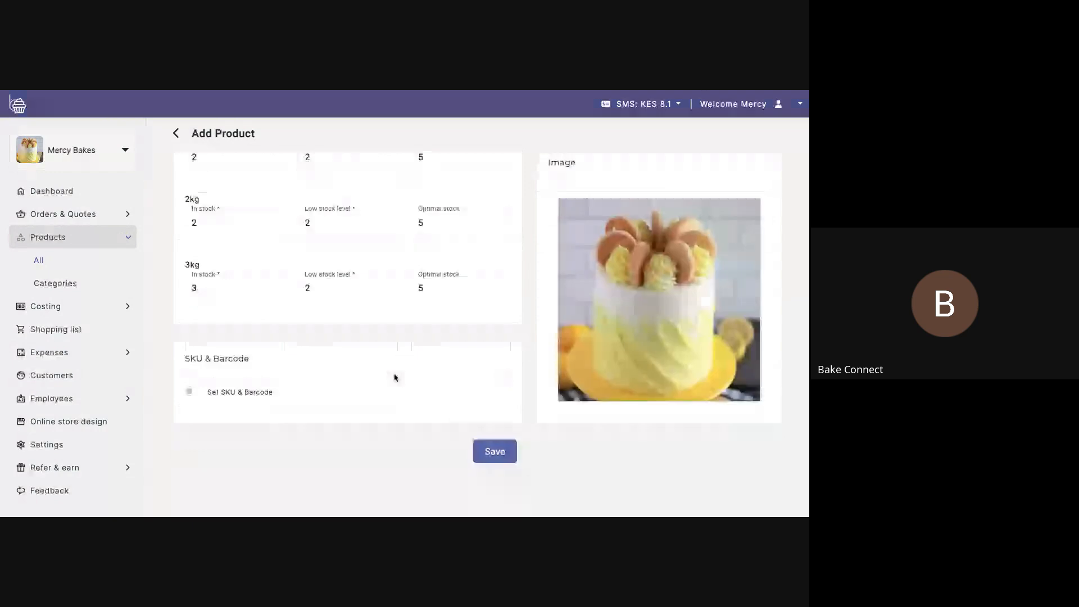
click(493, 452)
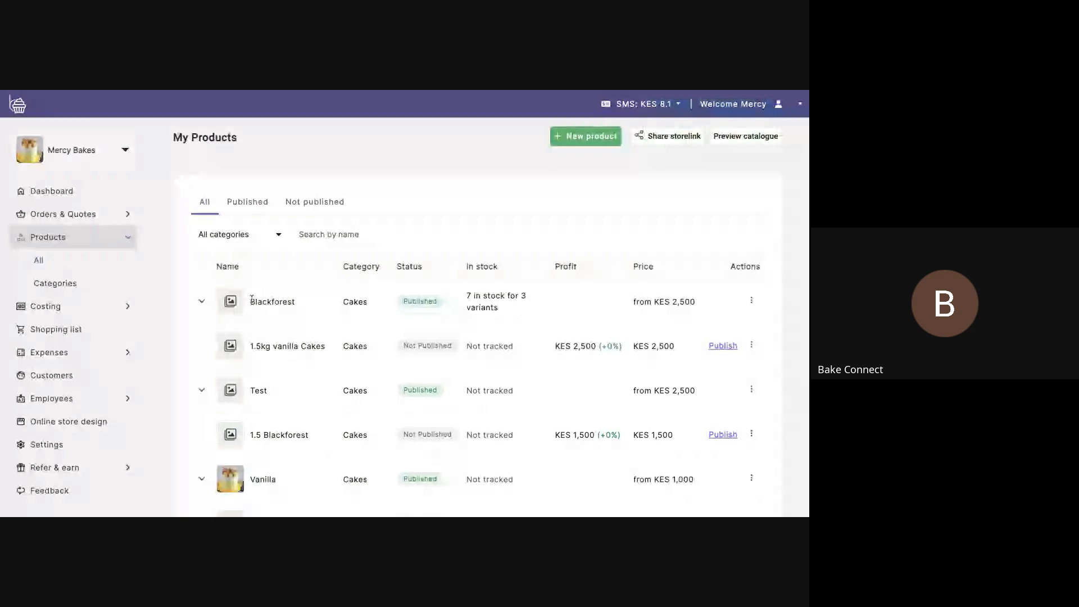
Examine the Blackforest entry in the product list for its category, status, stock and price, and look through the other products.
drag(252, 298, 707, 306)
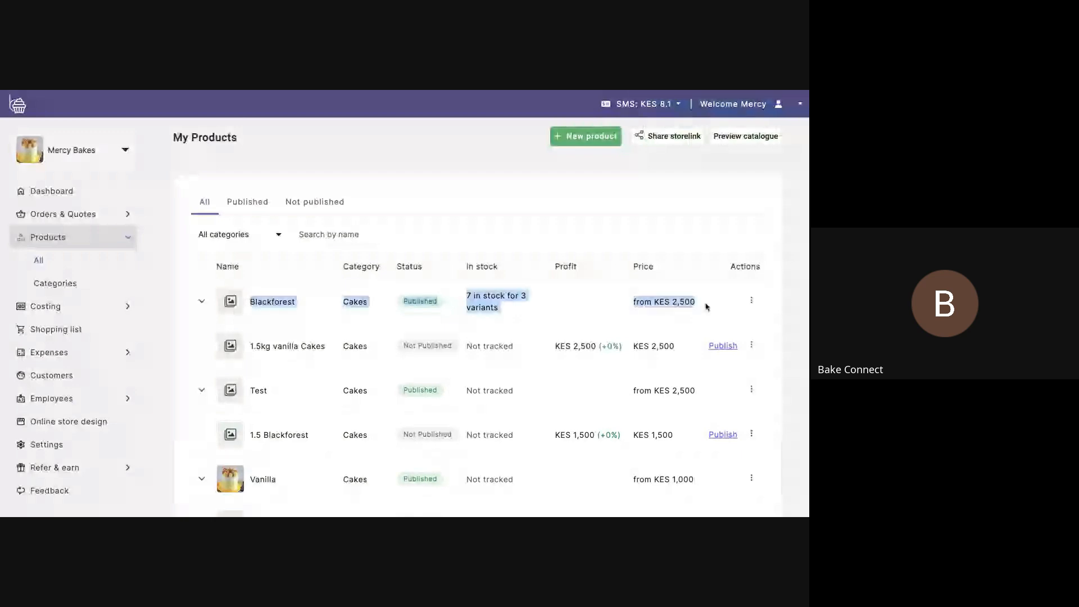
click(707, 306)
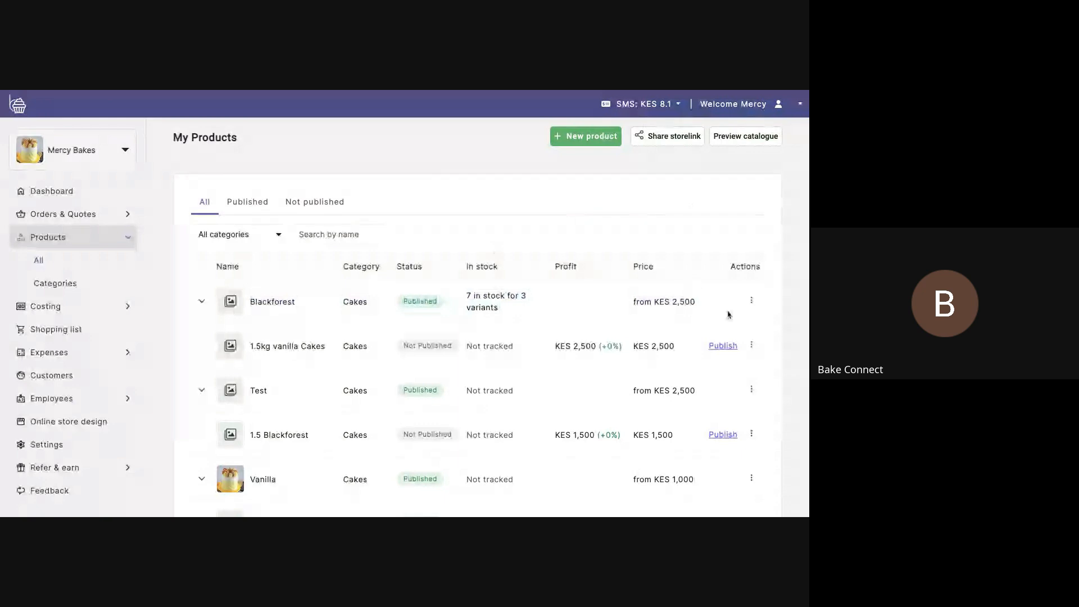
drag(713, 309, 221, 306)
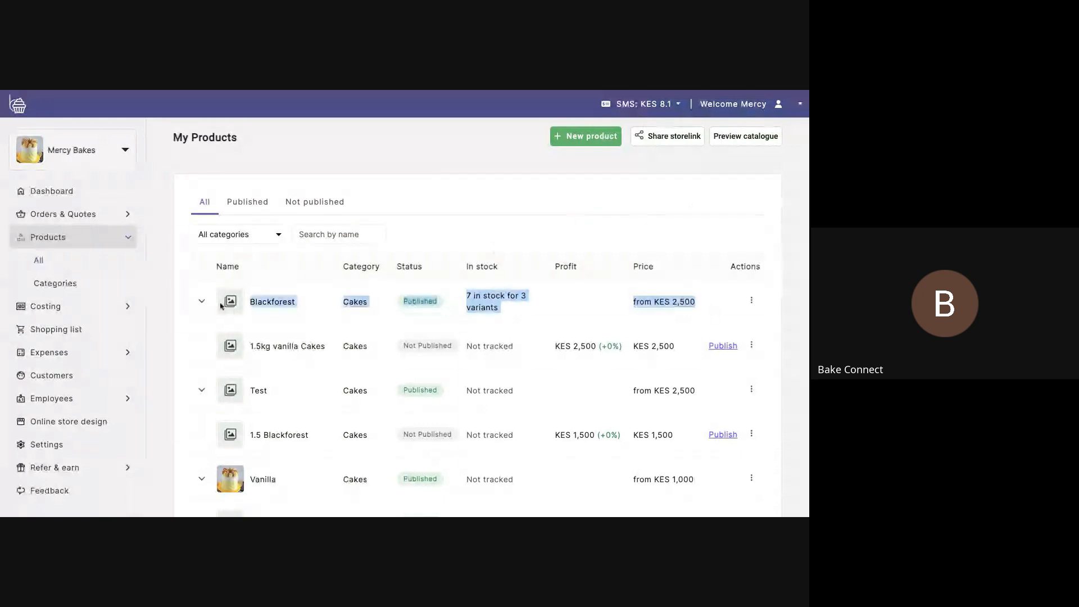
click(325, 308)
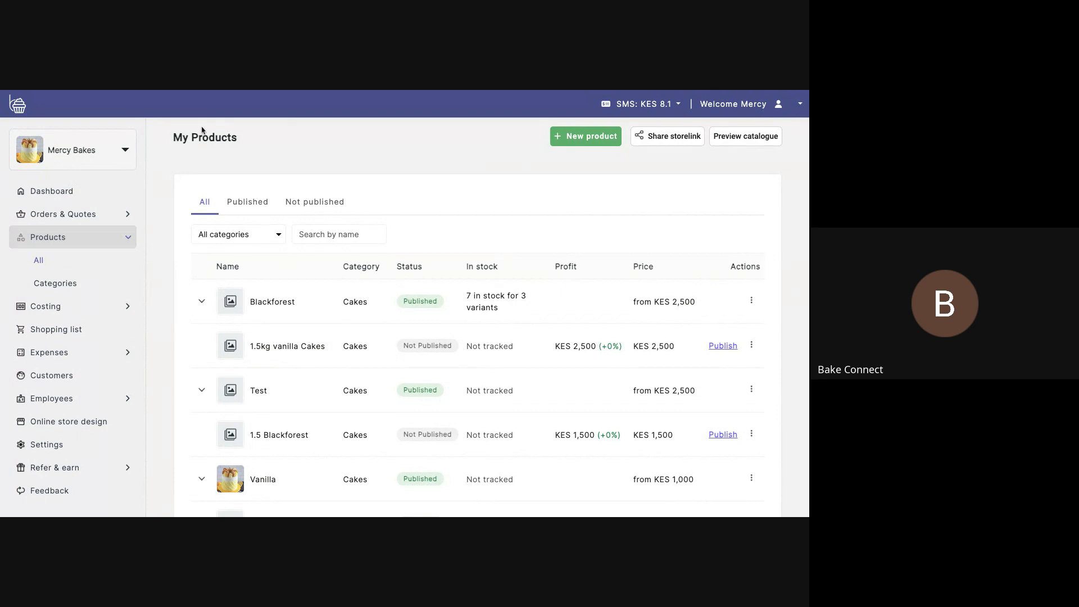
scroll(481, 297, down, 10)
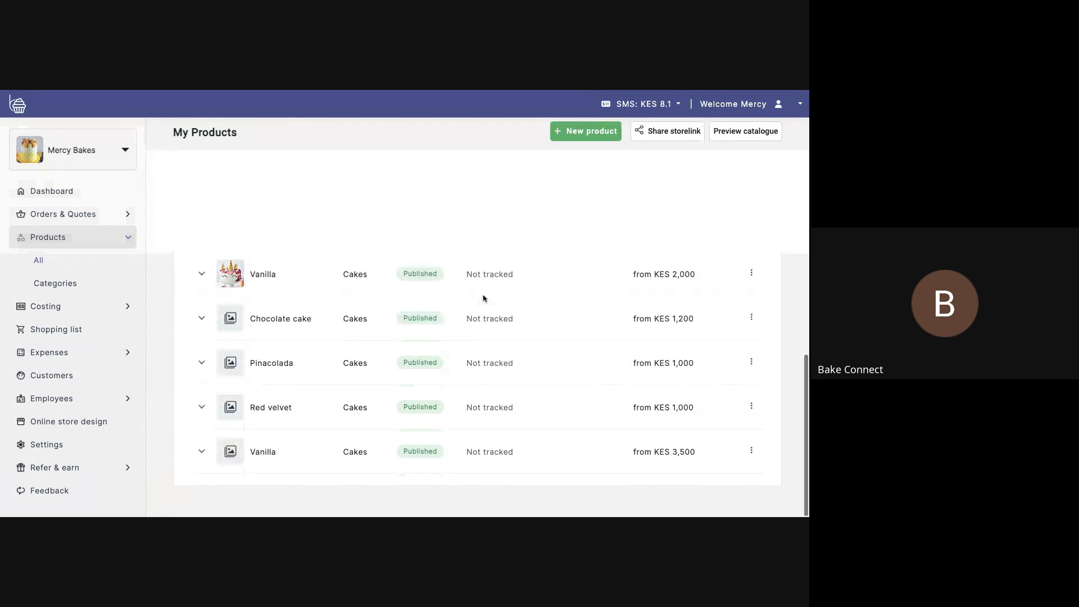
scroll(484, 299, up, 10)
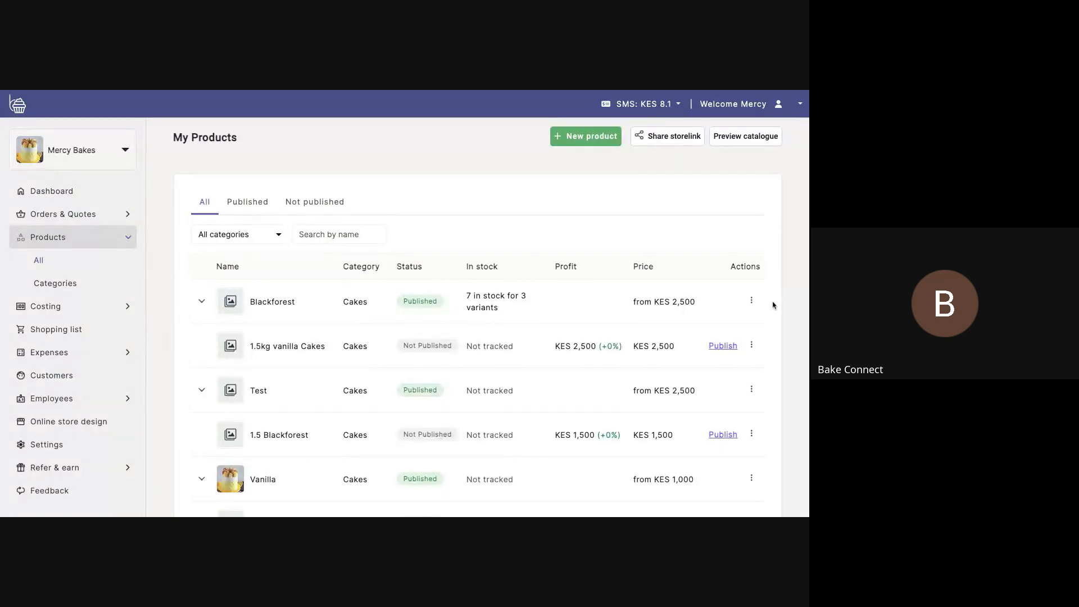
drag(774, 306, 691, 314)
click(553, 323)
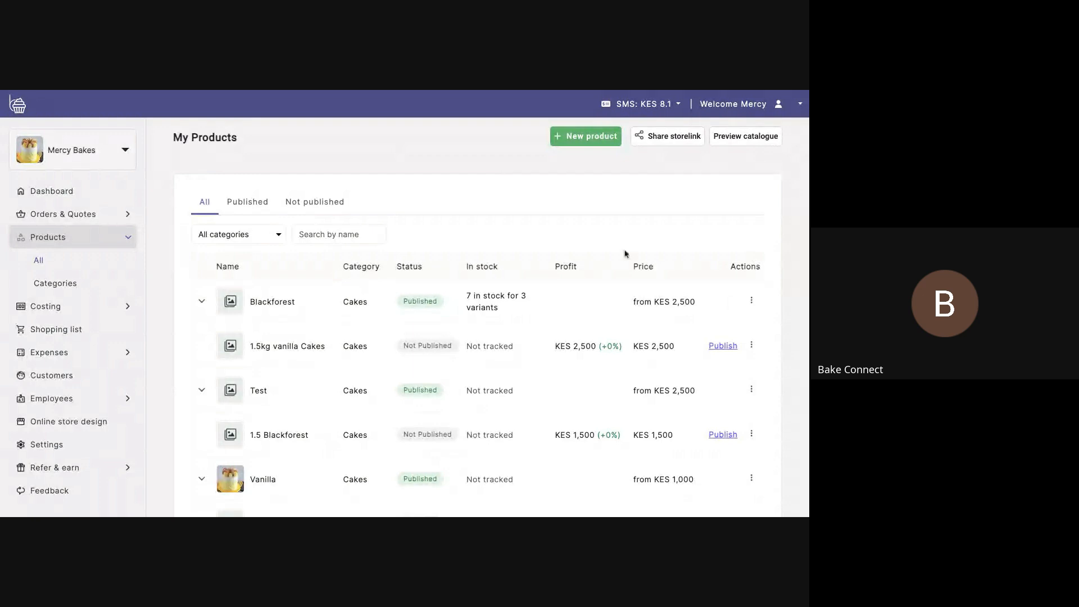
View the Blackforest product's details and variant stock, cost and price table, and return to the product list.
click(748, 304)
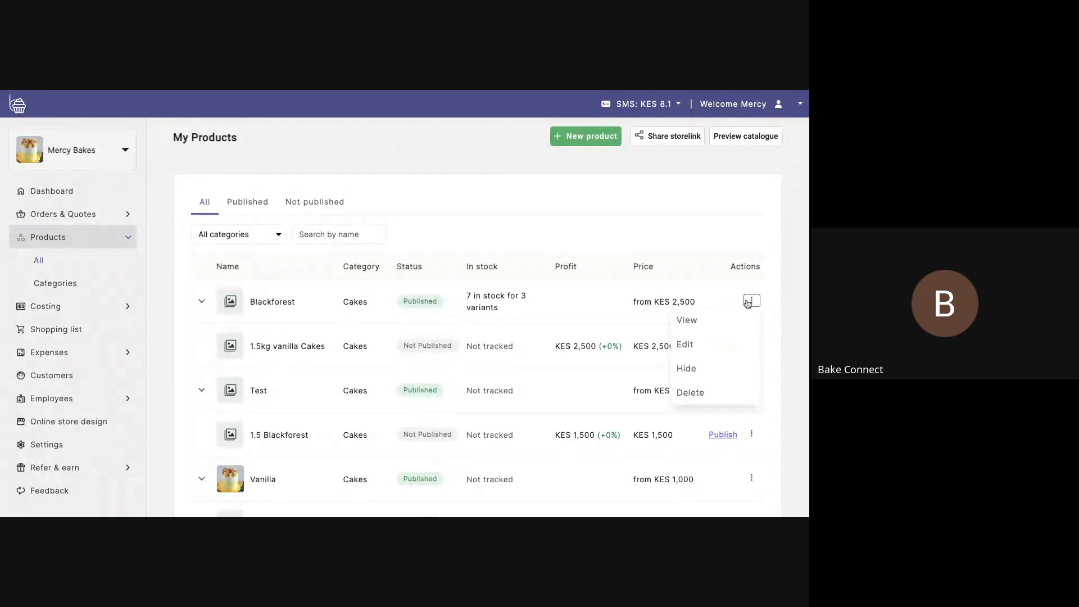
click(692, 320)
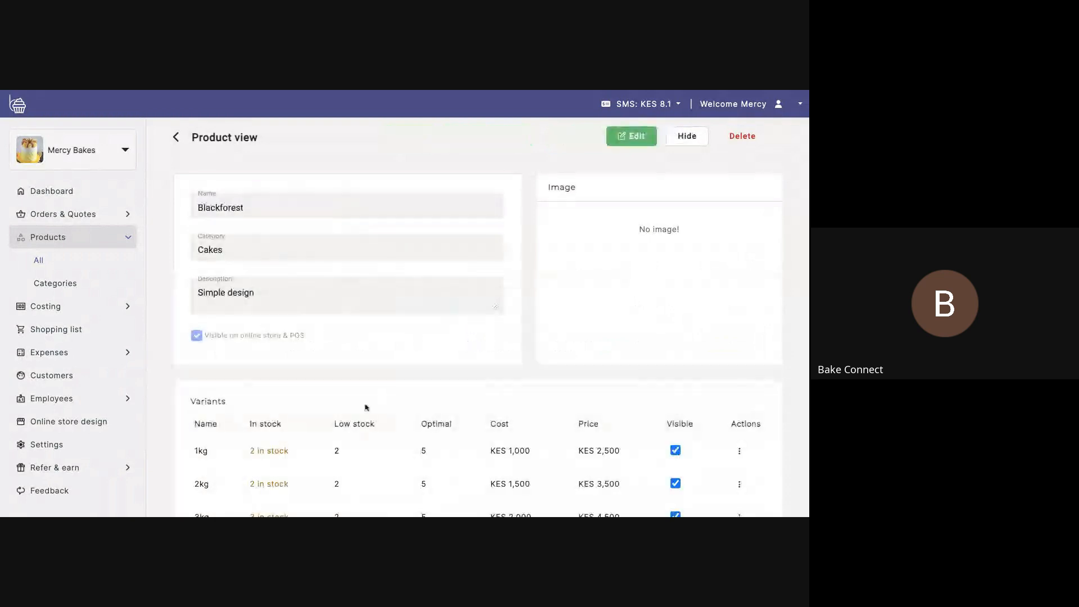
scroll(366, 407, down, 2)
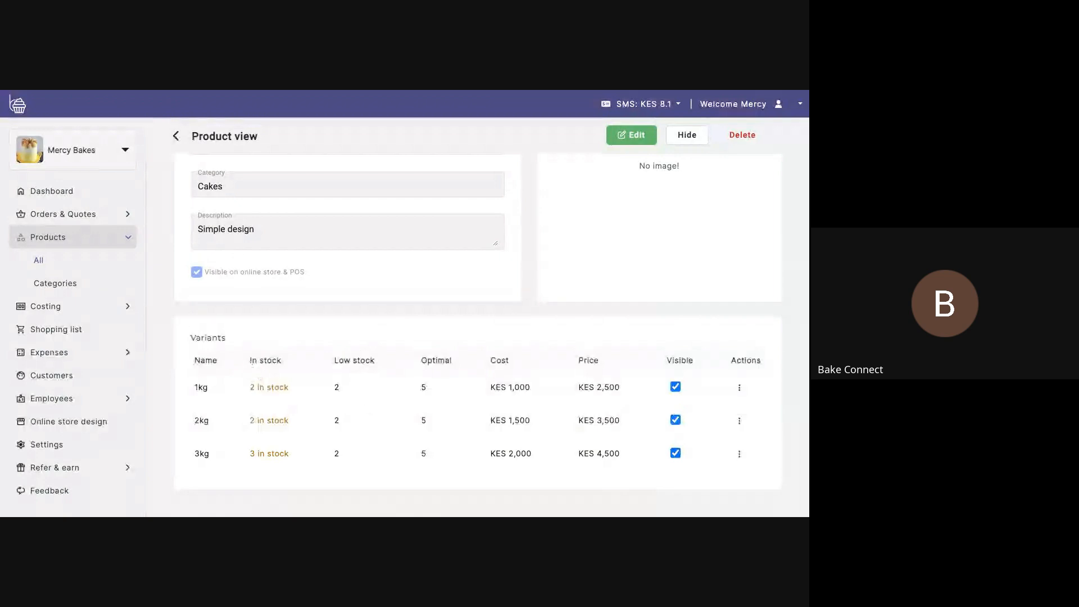
scroll(371, 320, up, 2)
scroll(371, 320, down, 1)
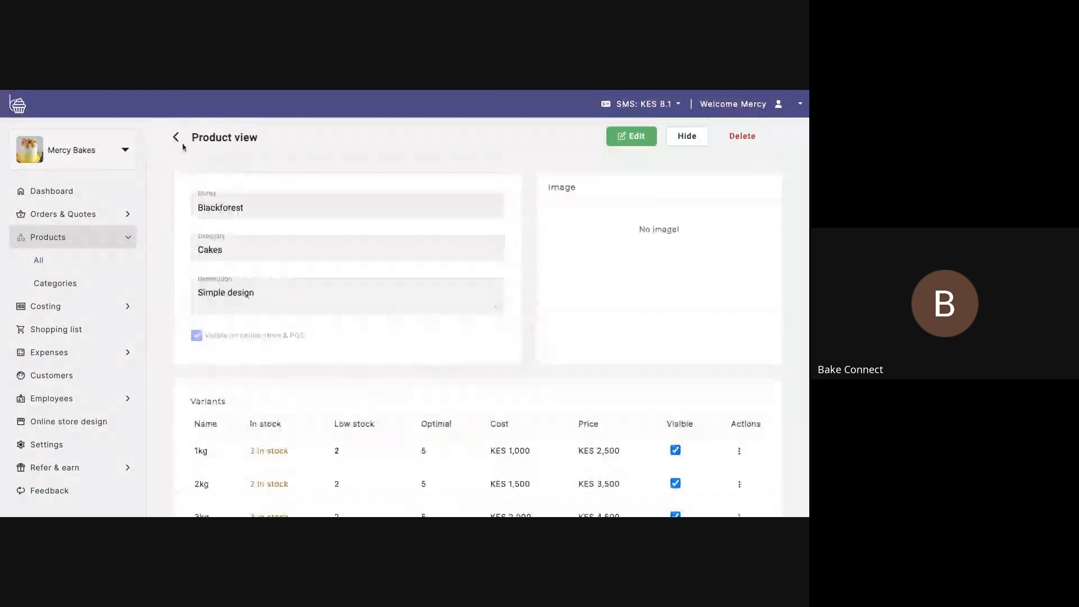
click(179, 138)
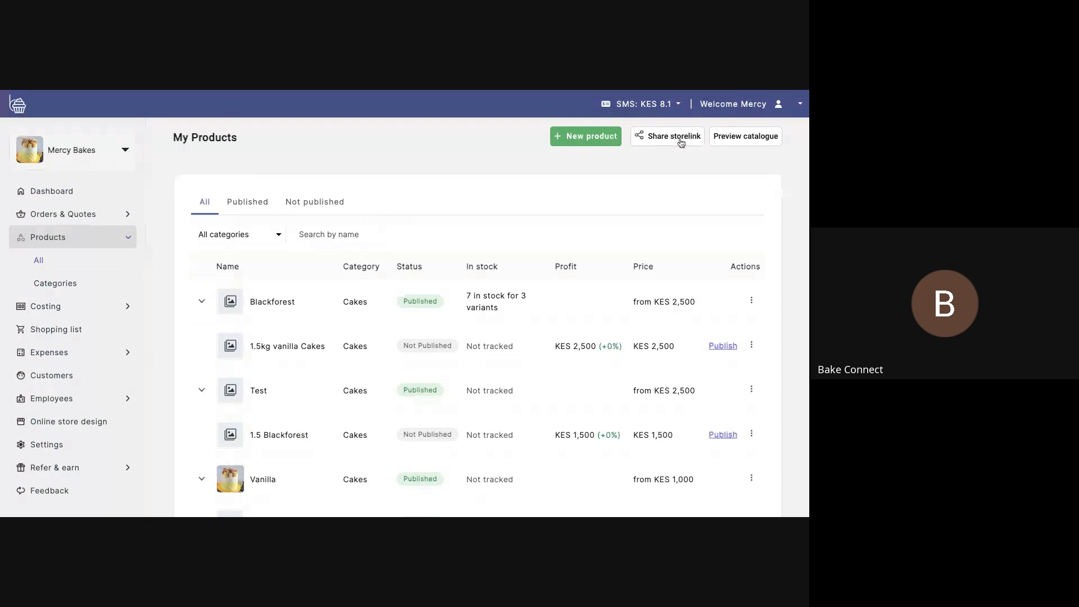
Preview the online store catalogue and open the Vanilla cake that has a yellow cake photo.
click(748, 137)
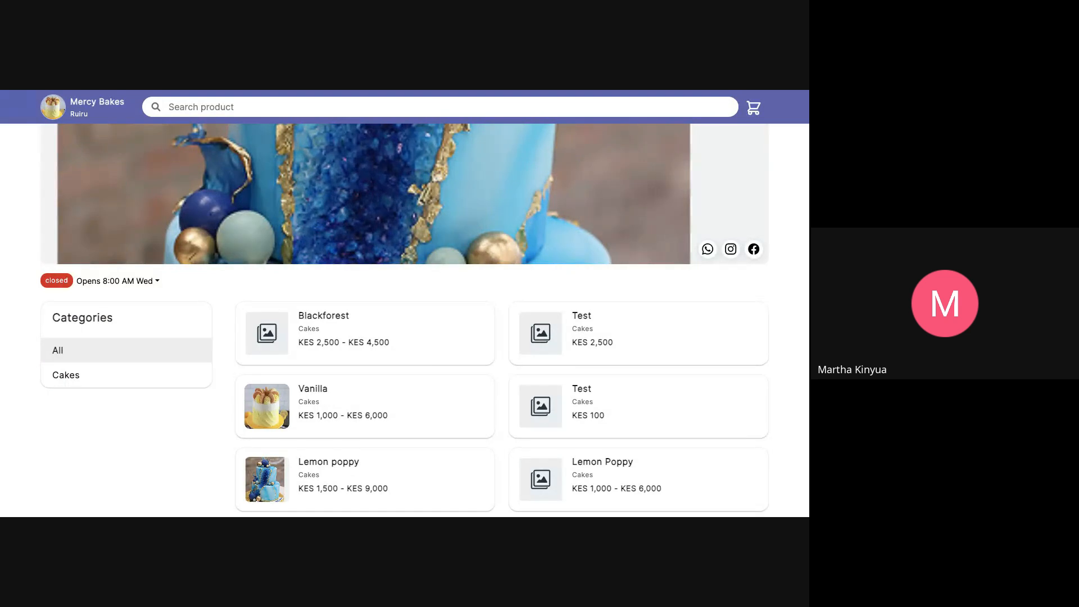
scroll(407, 354, down, 1)
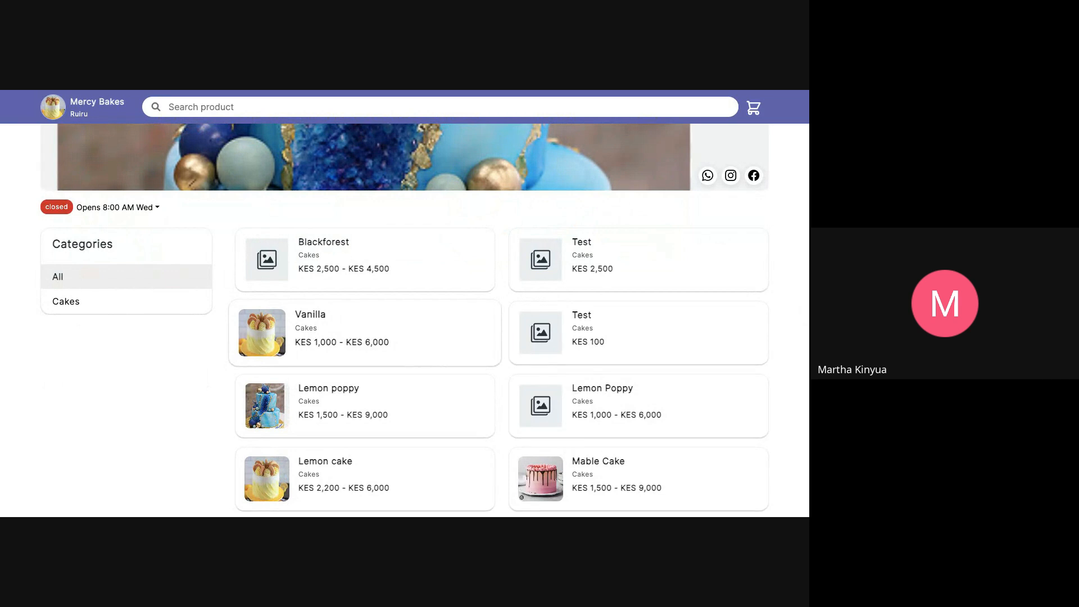
click(365, 333)
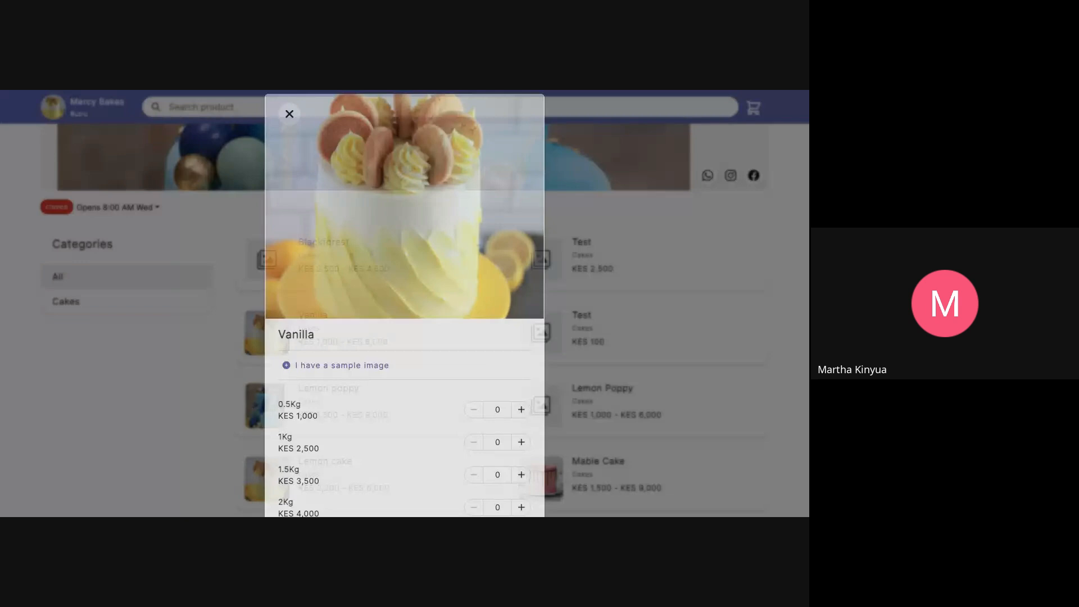
Examine the Vanilla cake's size options, prices, description and ordering choices, and close its details.
scroll(405, 406, down, 3)
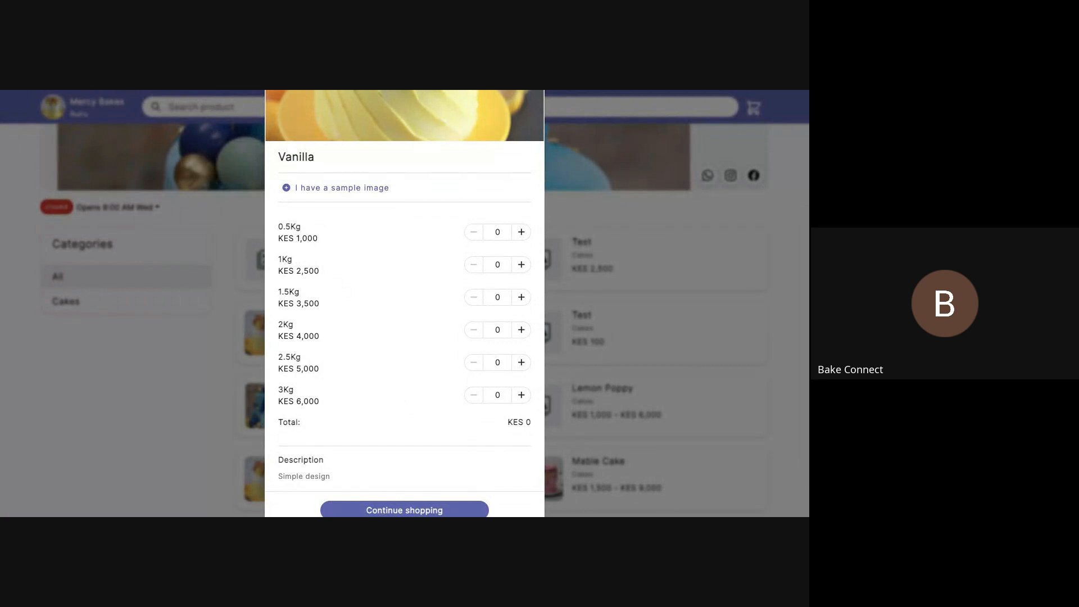
double_click(315, 242)
double_click(315, 403)
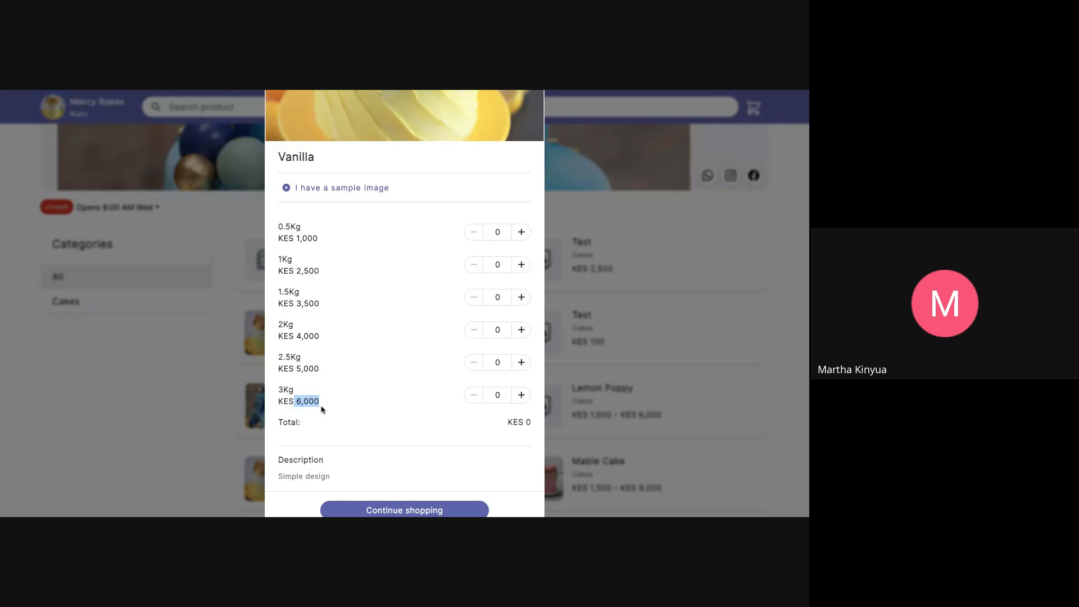
click(323, 410)
scroll(322, 410, down, 1)
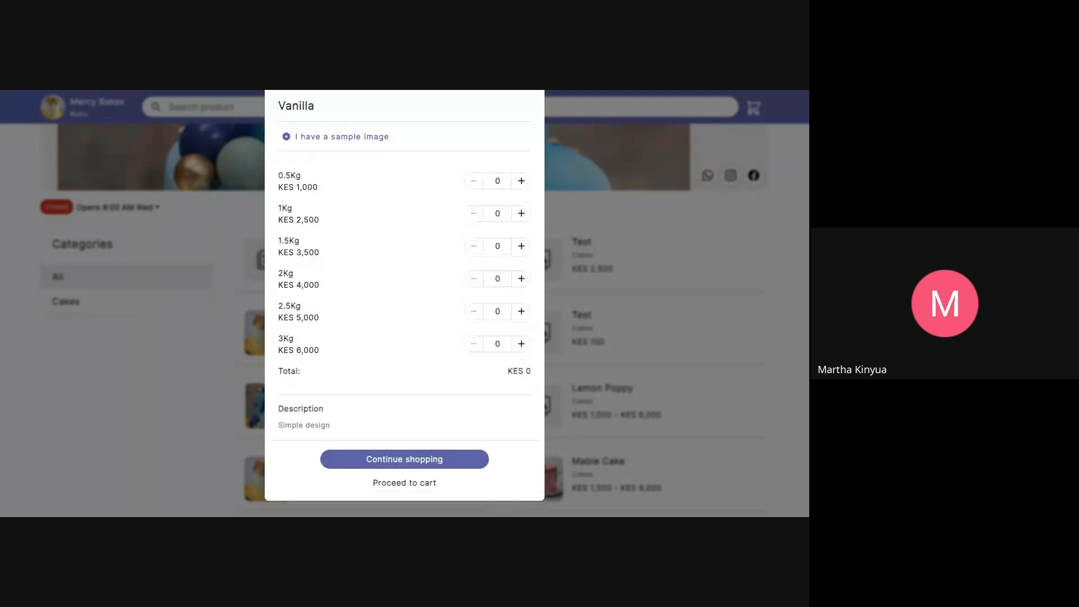
scroll(296, 291, up, 2)
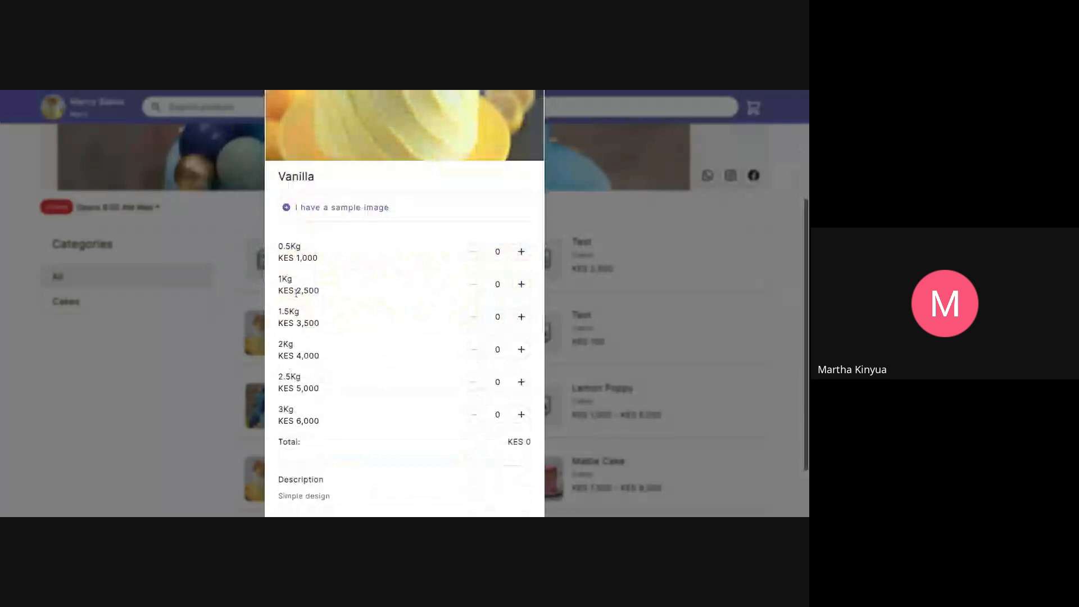
scroll(297, 291, up, 2)
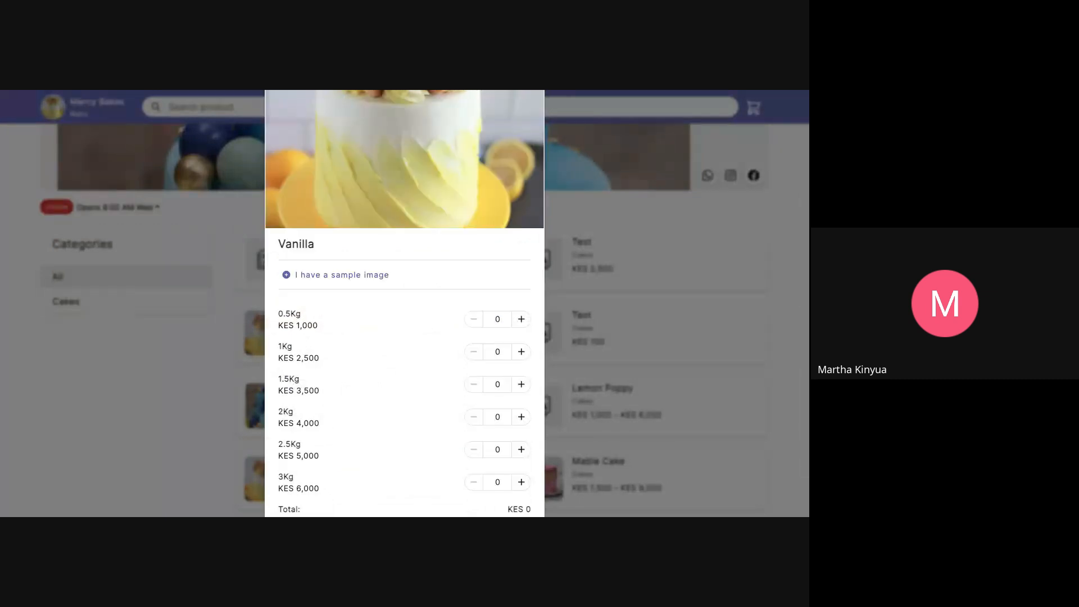
scroll(404, 304, up, 2)
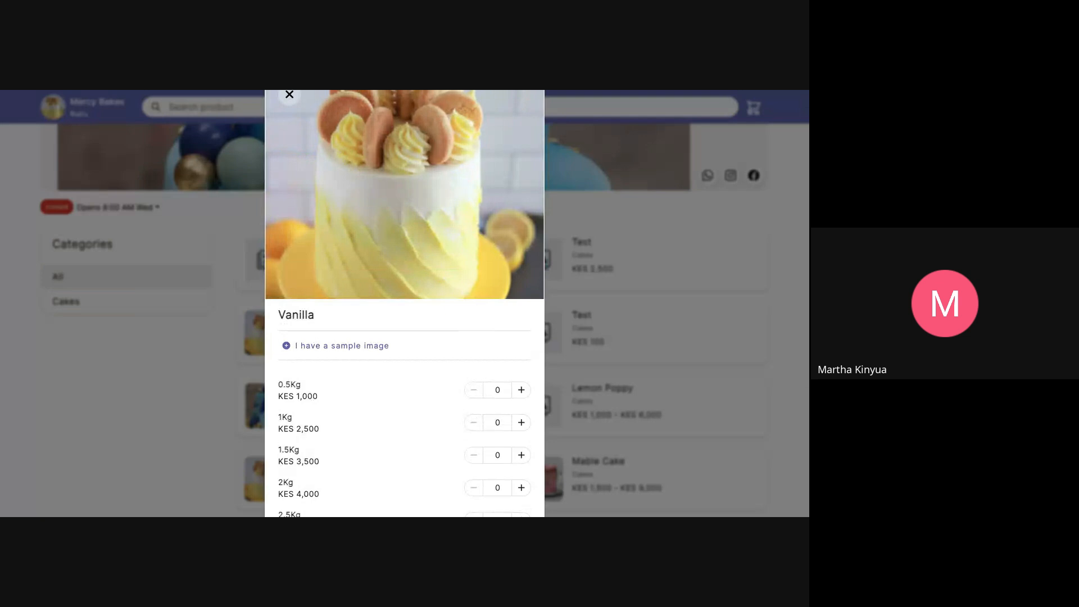
scroll(369, 381, down, 3)
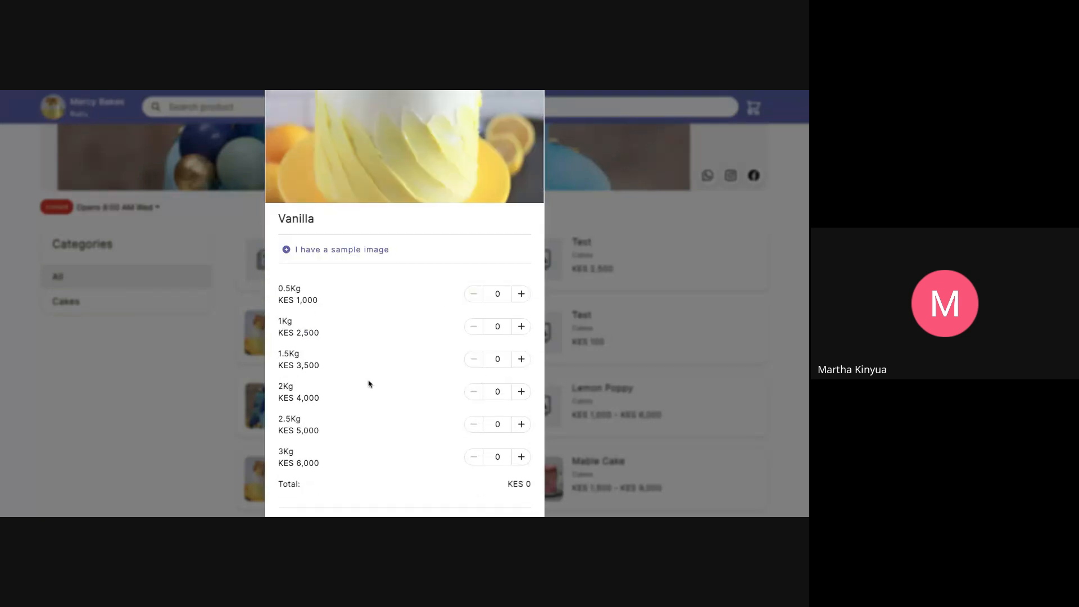
scroll(332, 283, up, 3)
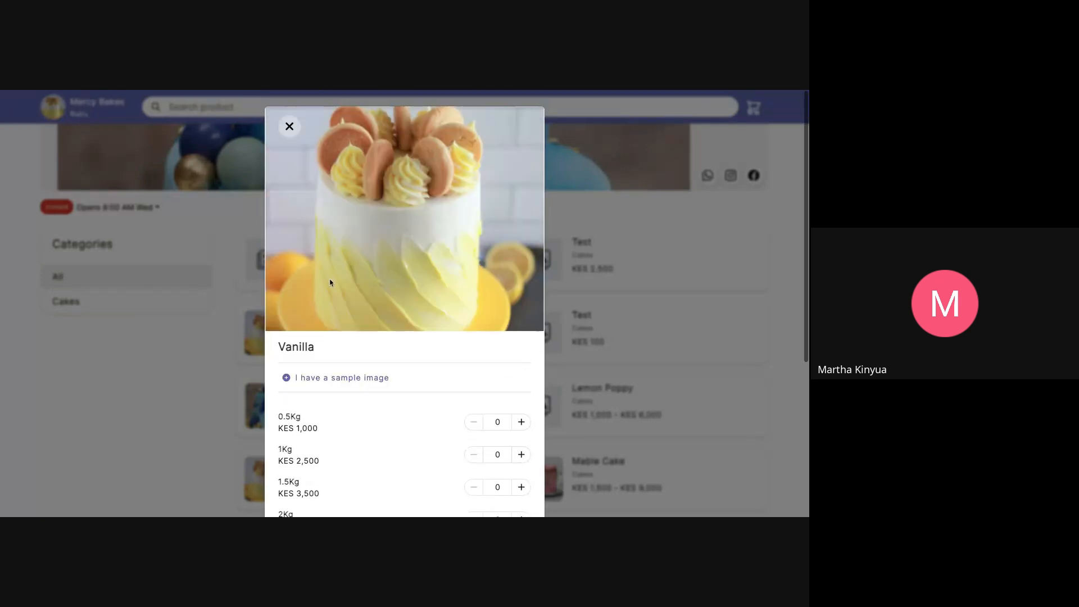
click(290, 128)
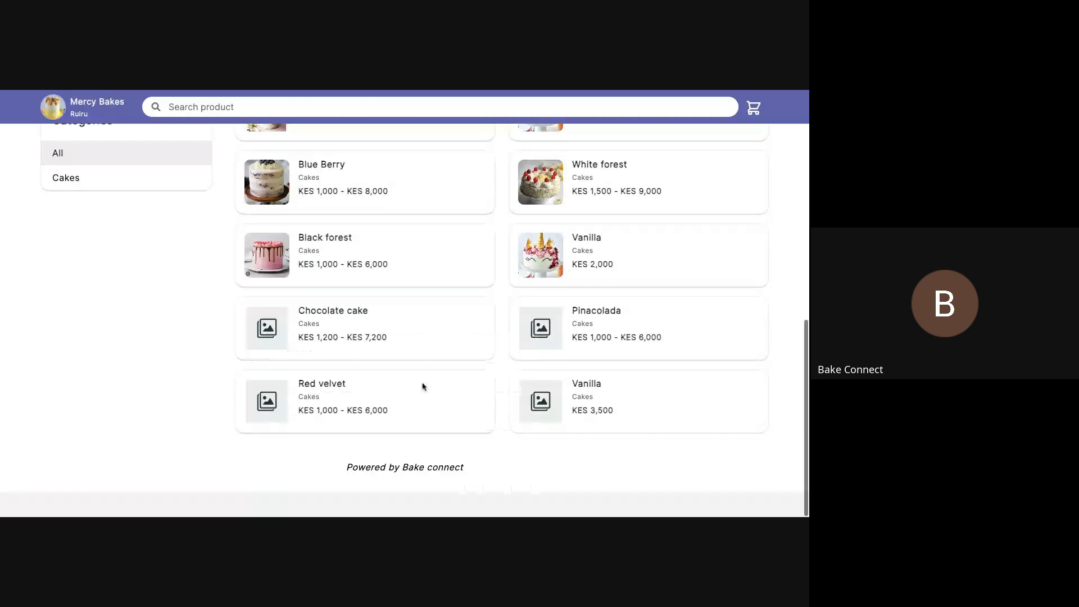
Browse the store catalogue to compare the listed cakes, their images and their price ranges.
scroll(223, 160, up, 10)
scroll(223, 161, down, 3)
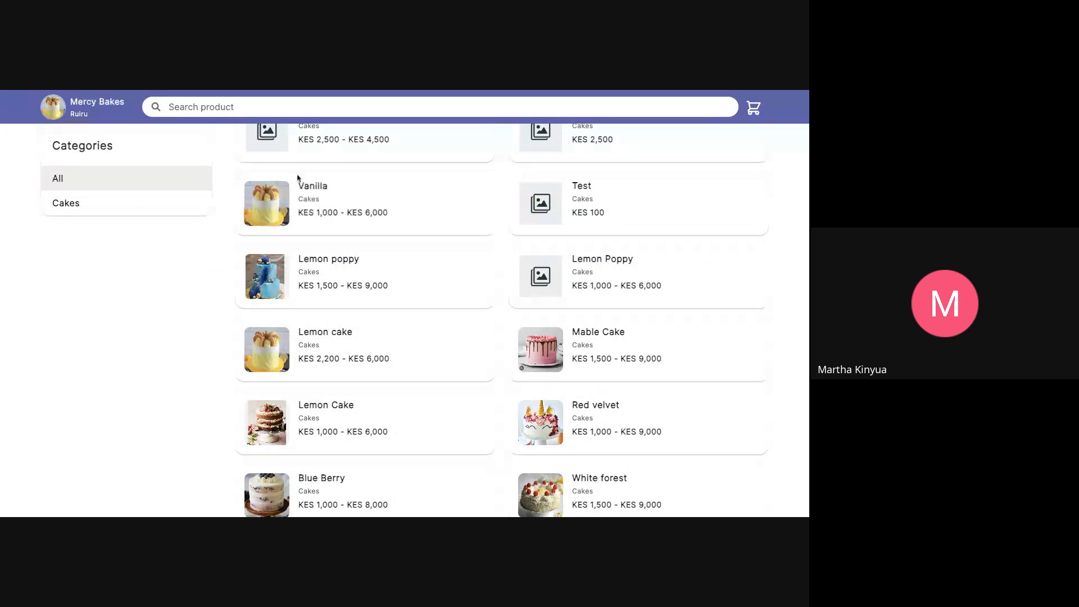
scroll(70, 131, up, 3)
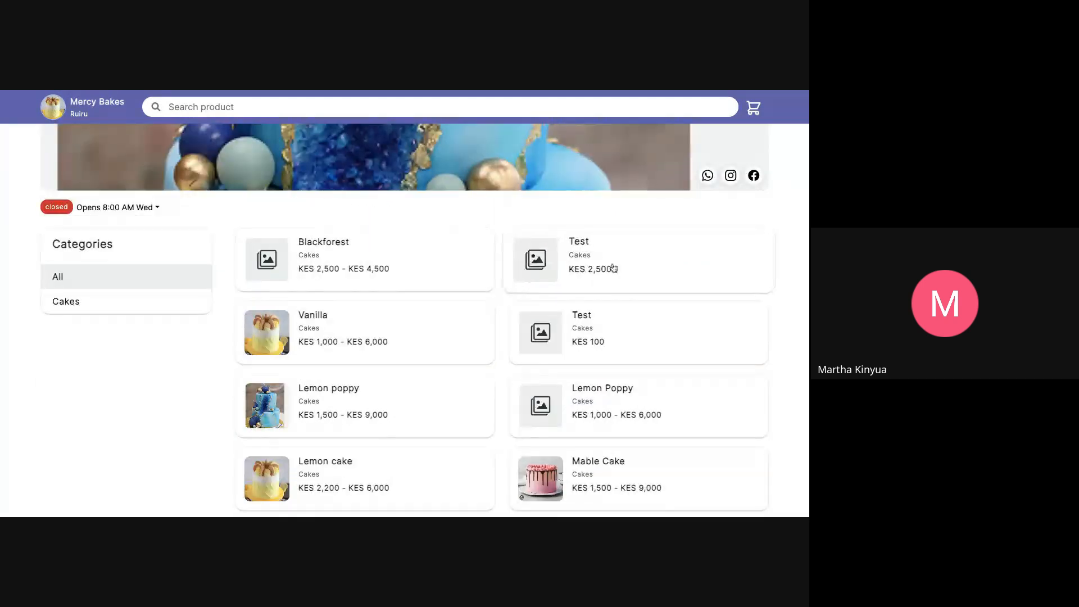
scroll(124, 205, down, 2)
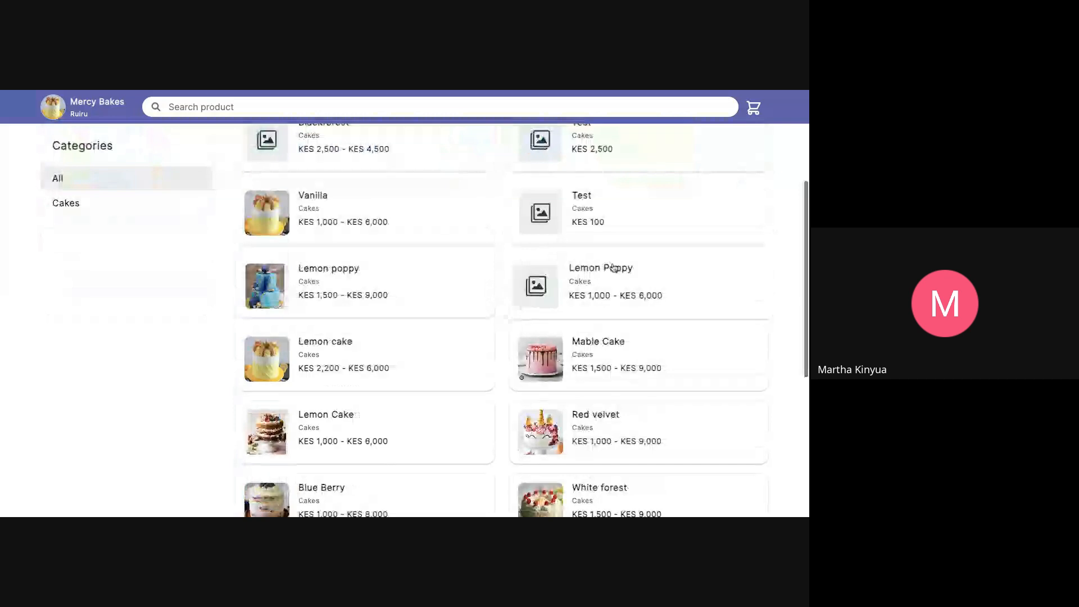
Return to the product list, view the store link sharing options and reopen the catalogue preview.
click(29, 93)
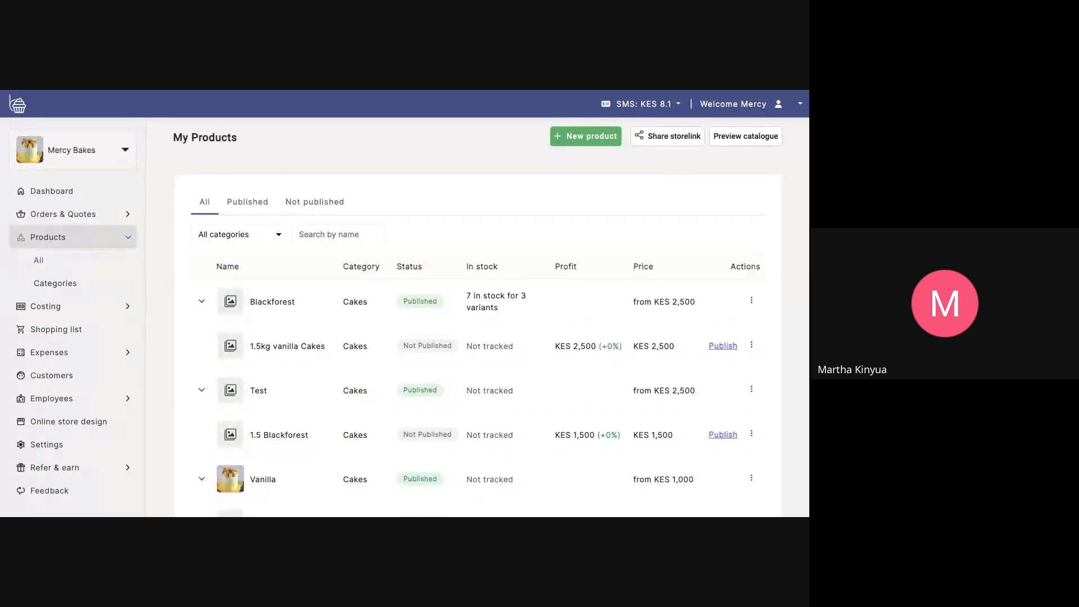
click(657, 139)
click(691, 174)
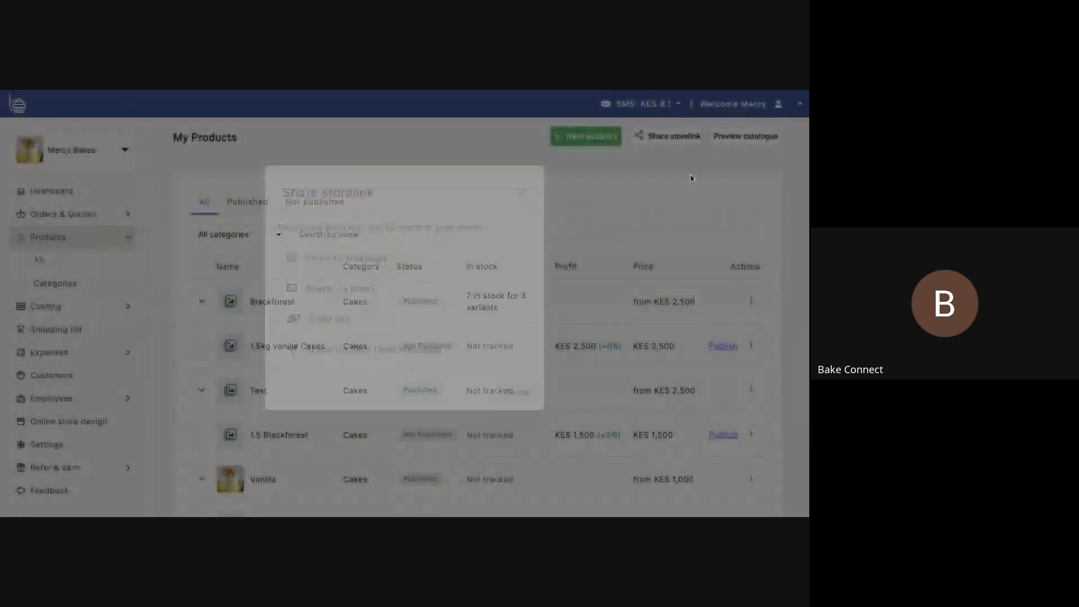
click(725, 140)
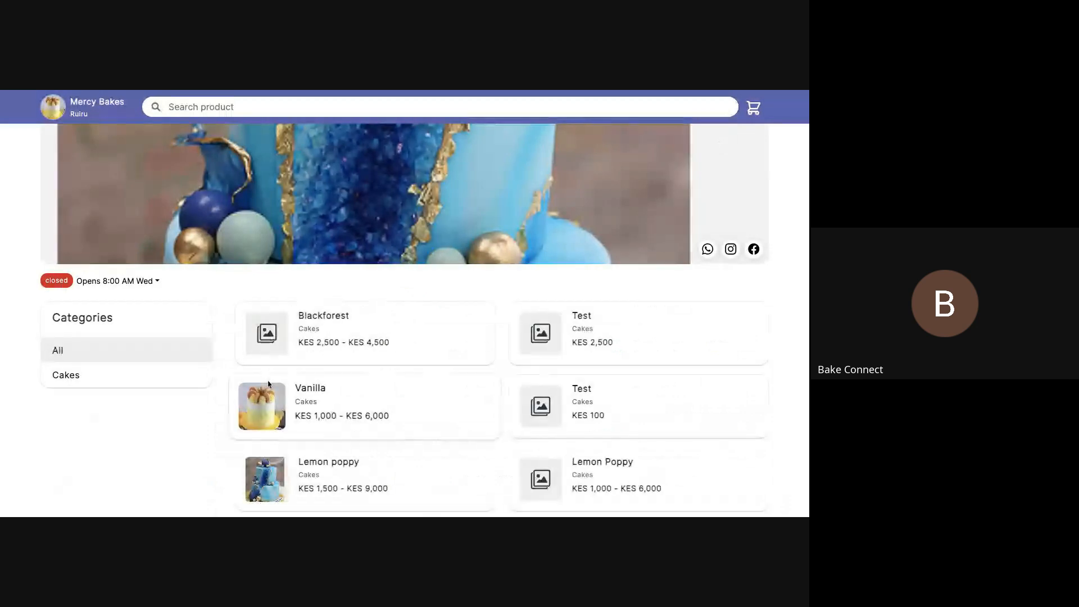
Open the Vanilla cake with the yellow cake photo in the store catalogue and view its sizes and prices.
scroll(431, 379, down, 2)
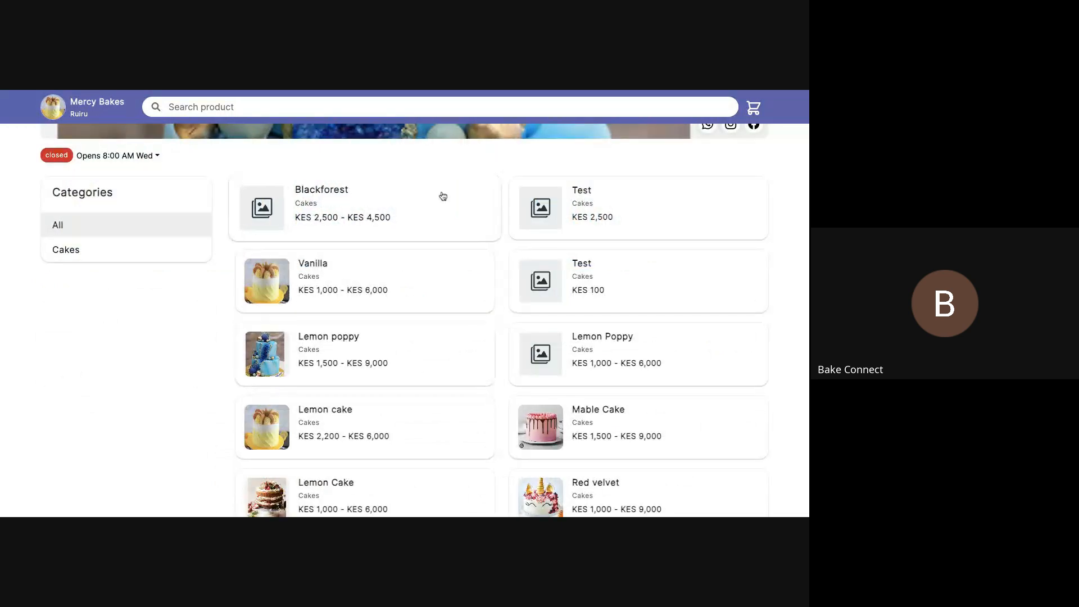
scroll(423, 316, up, 2)
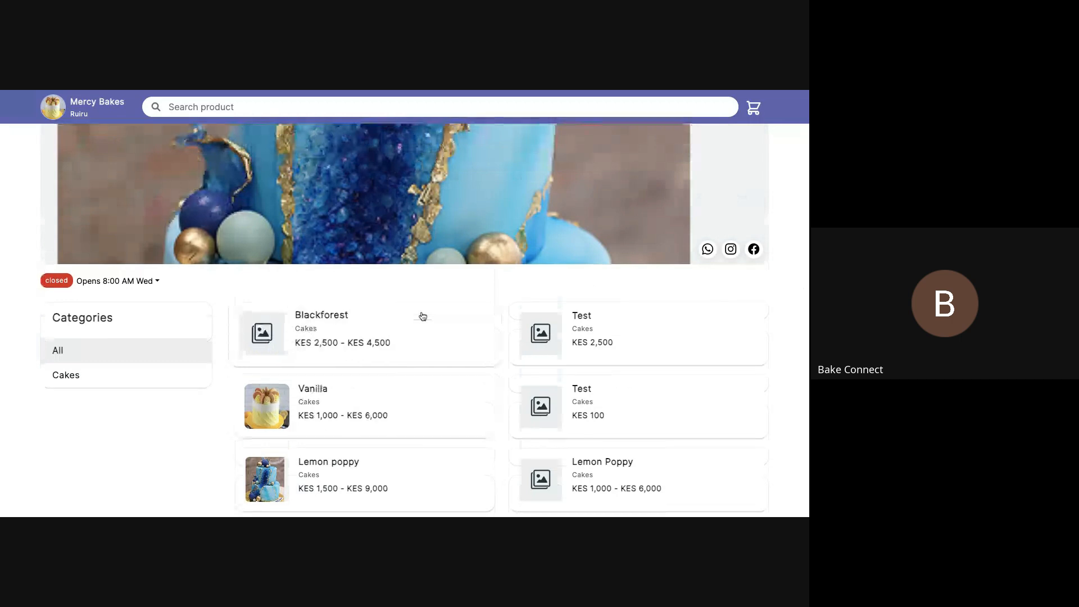
scroll(423, 316, down, 2)
click(365, 296)
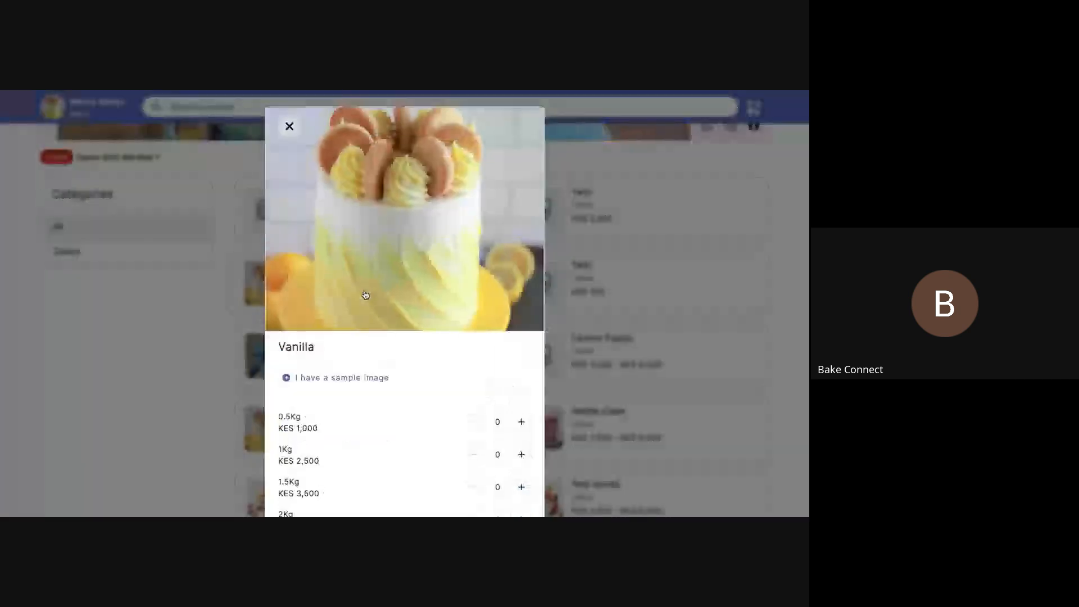
scroll(386, 390, down, 5)
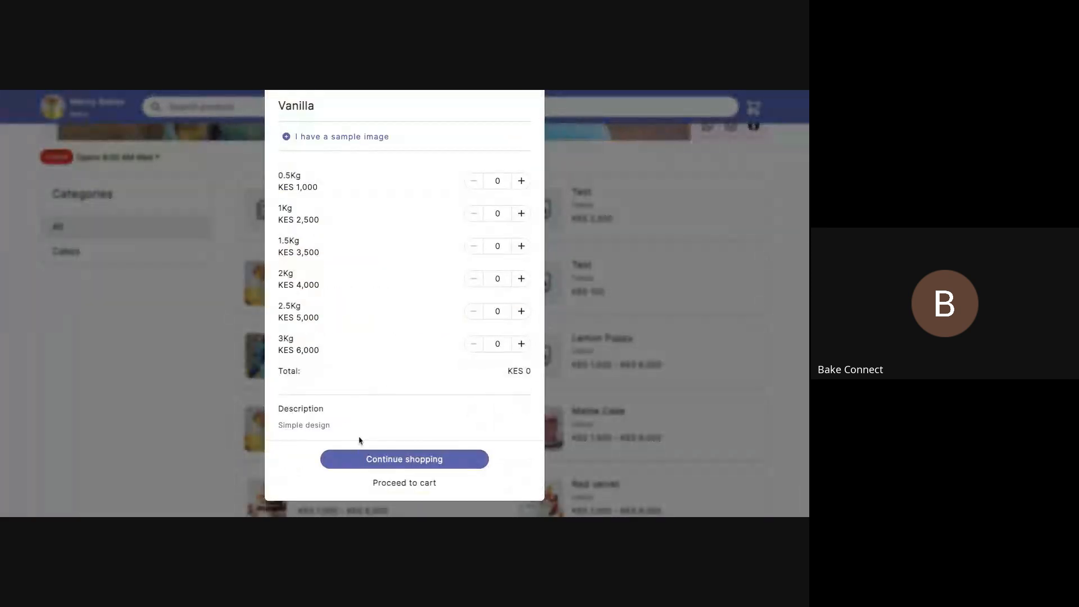
Highlight the Vanilla cake's description text to point it out, and close the cake's details.
drag(330, 426, 278, 426)
click(278, 425)
drag(332, 425, 282, 425)
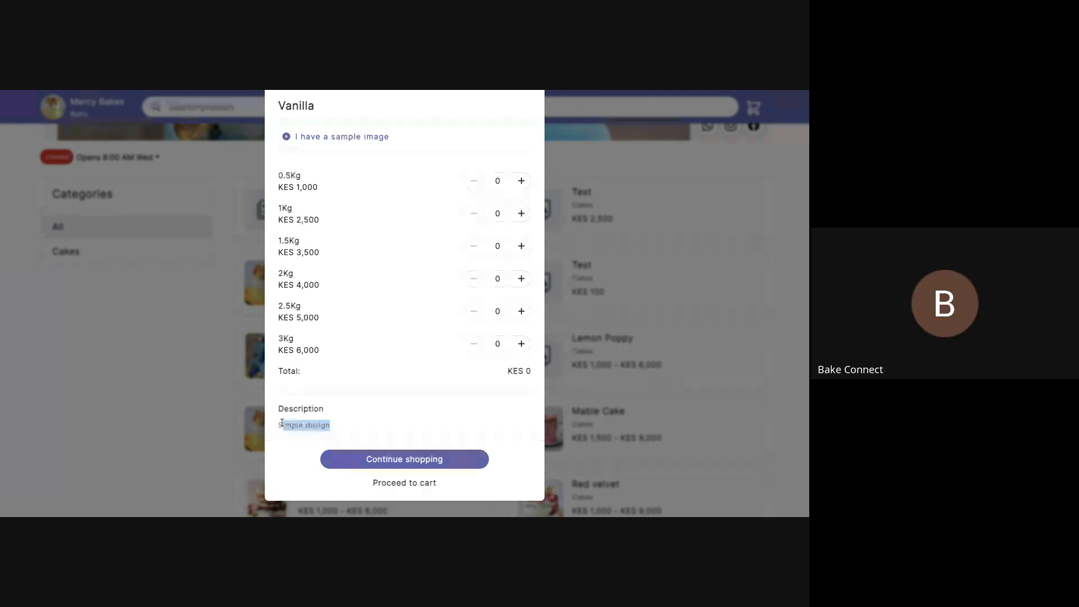
click(339, 433)
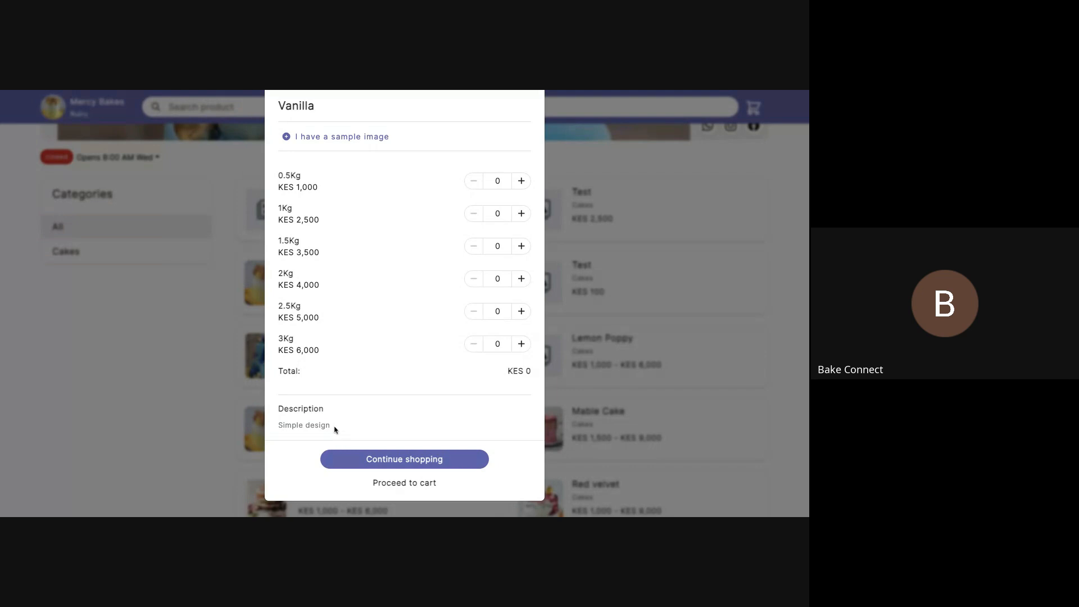
mouse_move(335, 430)
mouse_down()
mouse_move(280, 425)
mouse_move(345, 417)
mouse_move(340, 433)
mouse_up()
click(303, 412)
click(334, 429)
drag(337, 429, 279, 406)
click(303, 409)
drag(279, 406, 341, 430)
click(341, 430)
scroll(342, 430, up, 5)
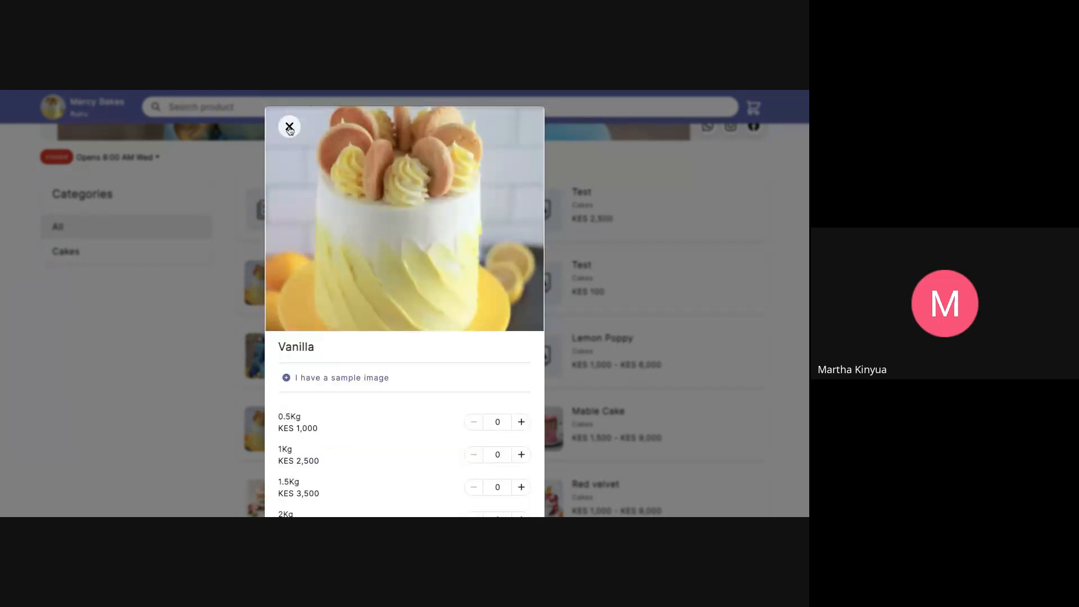
click(290, 129)
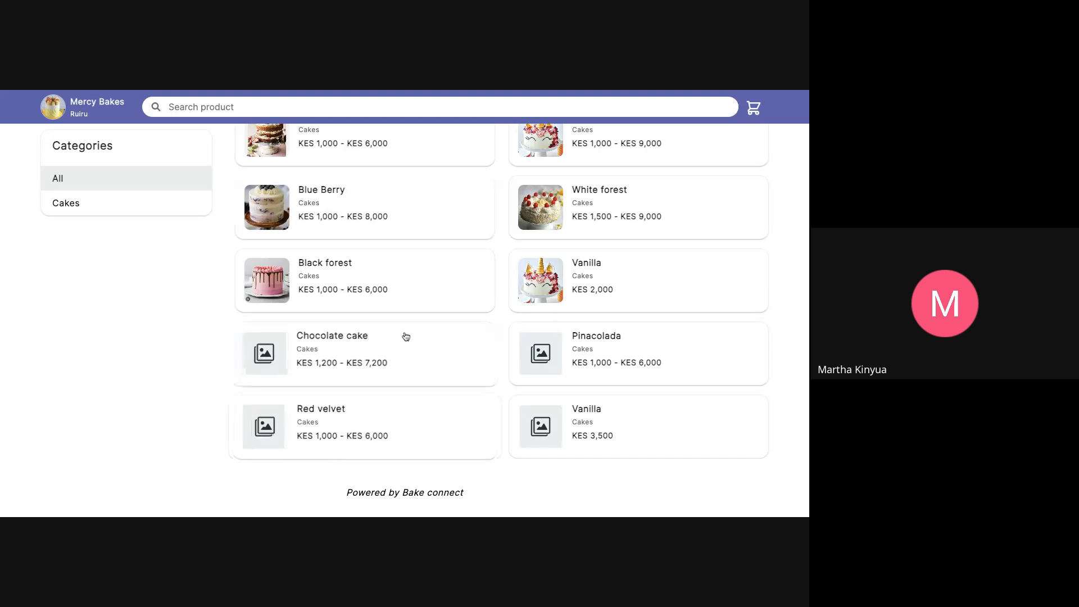
Open the pink Black forest cake near the end of the catalogue, view its size options and return to the catalogue.
scroll(405, 337, up, 1)
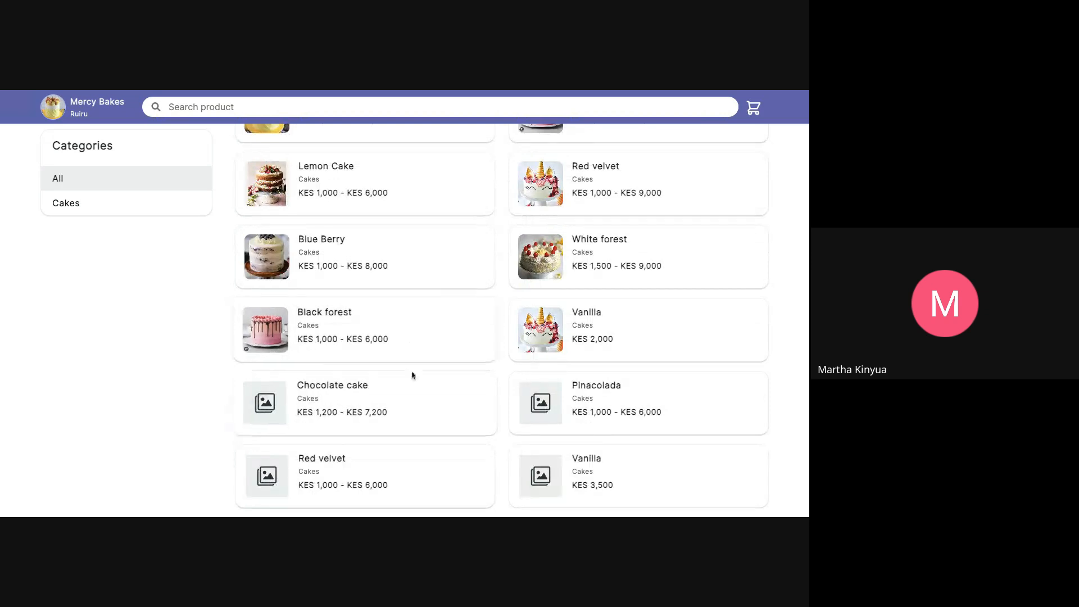
scroll(420, 319, up, 3)
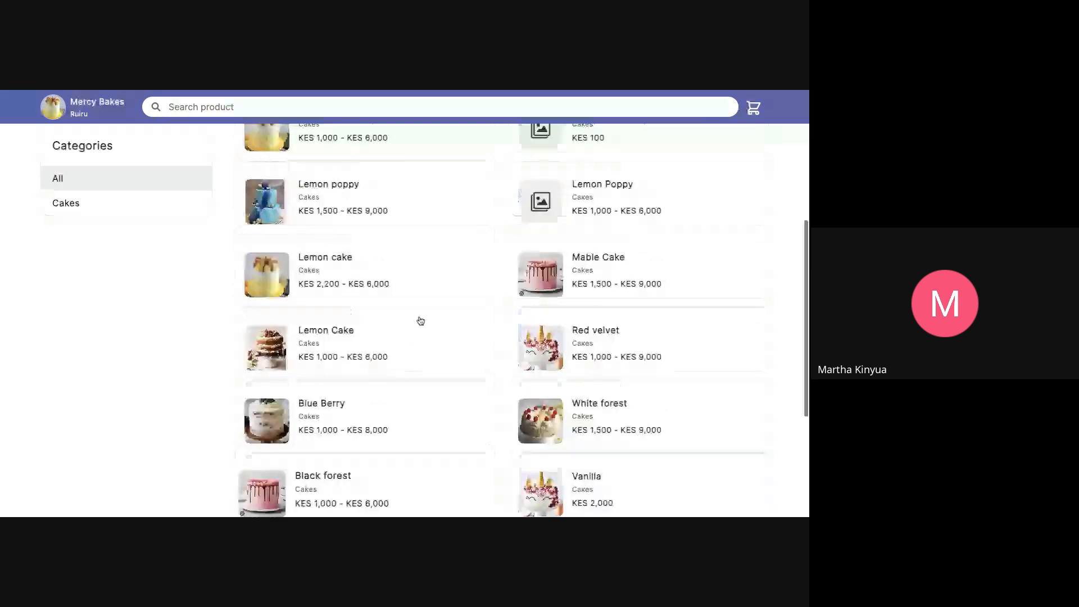
scroll(420, 321, down, 5)
click(322, 272)
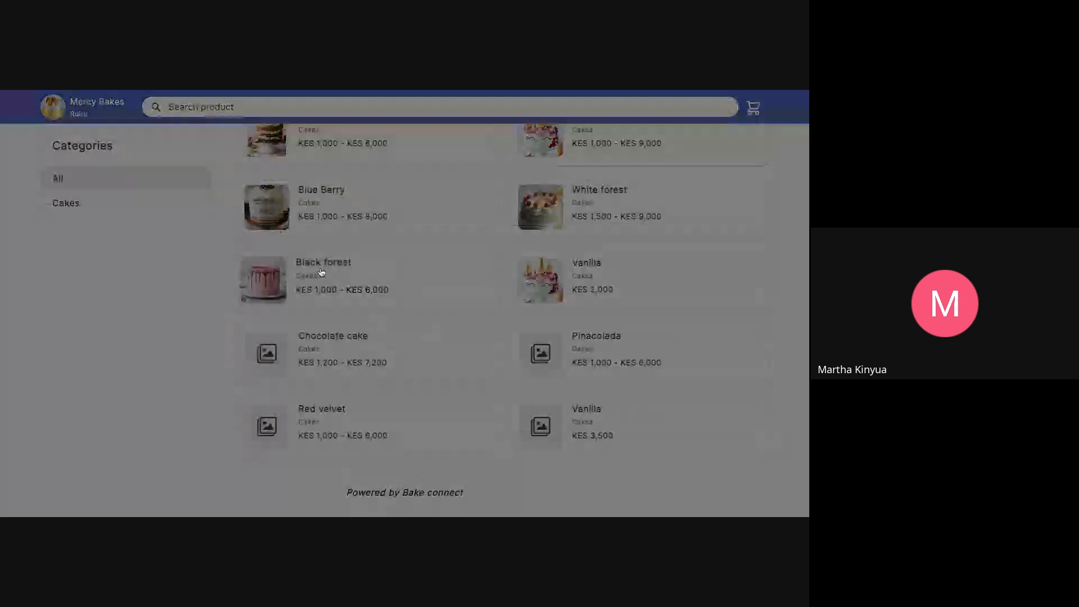
scroll(402, 465, down, 3)
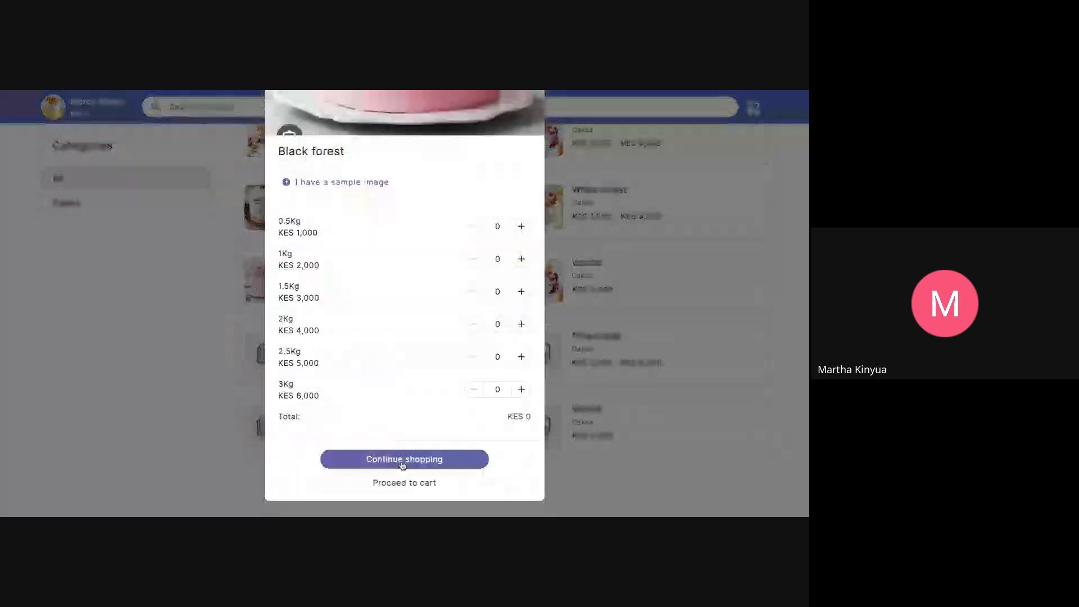
click(402, 460)
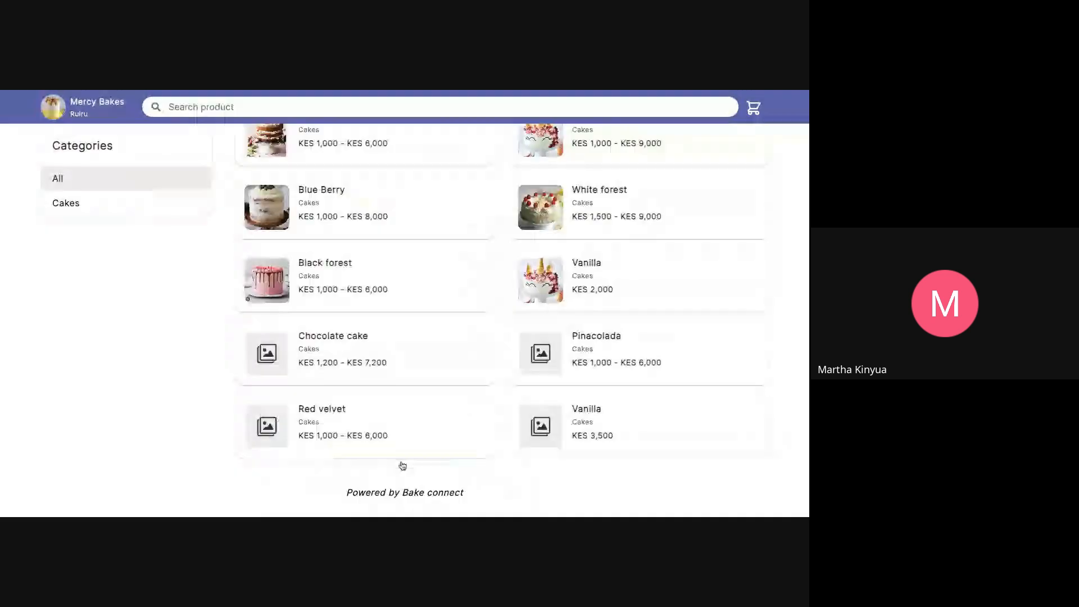
Add one 1Kg Black forest cake to the cart and continue shopping.
click(347, 290)
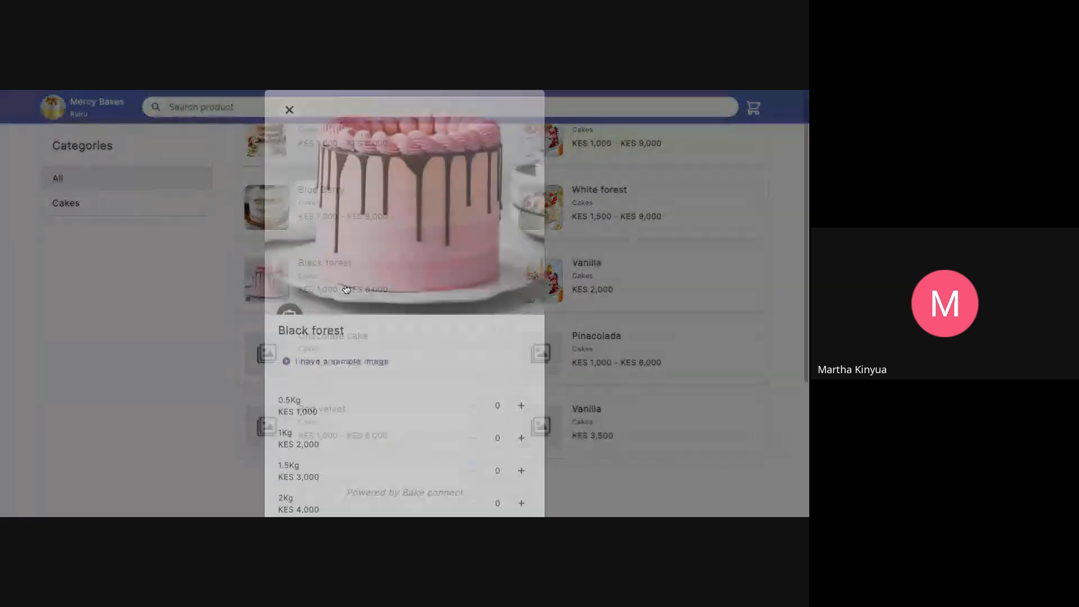
click(521, 454)
scroll(379, 454, down, 4)
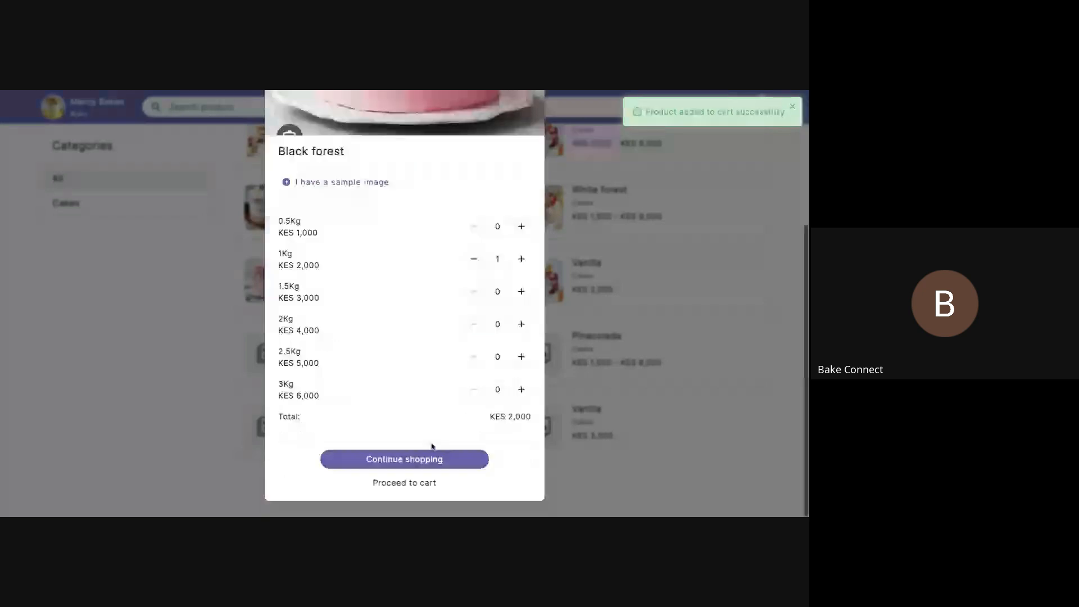
click(408, 460)
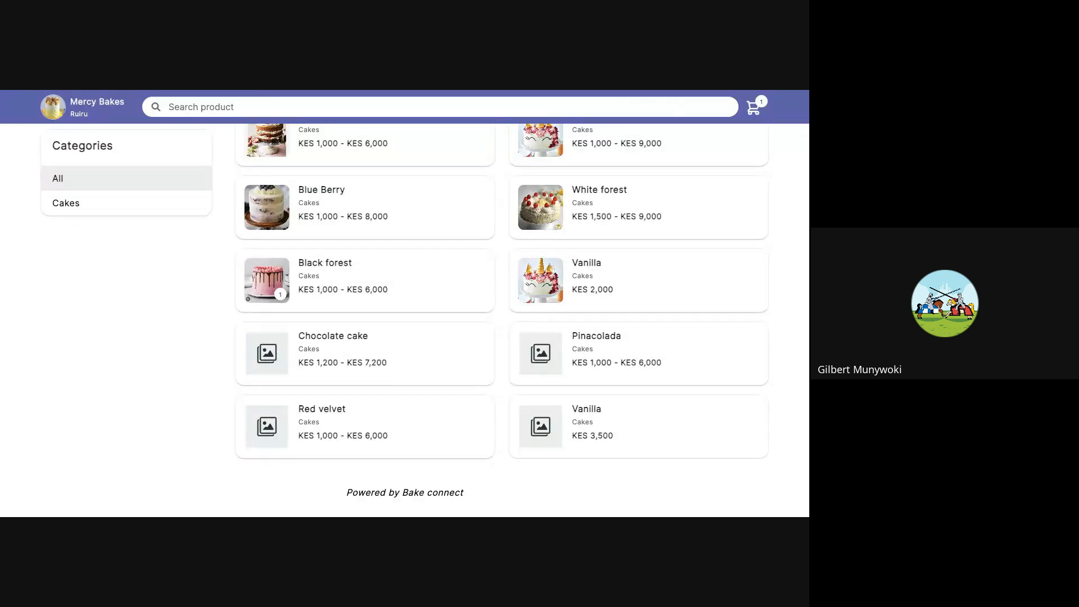
Proceed to the cart from the Black forest cake's details, view its contents and go back to the catalogue.
click(311, 291)
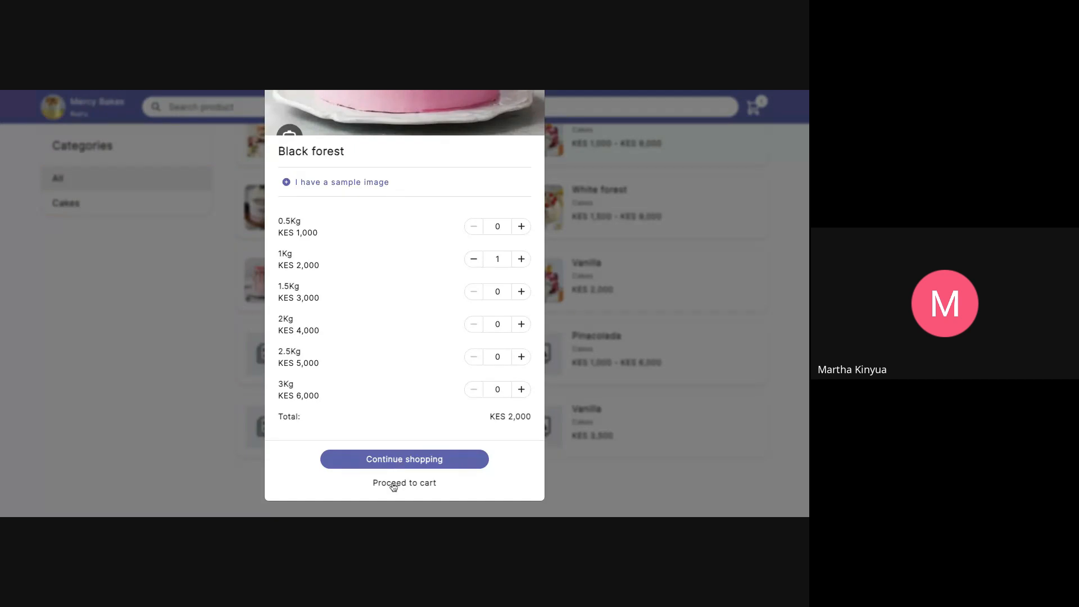
click(393, 484)
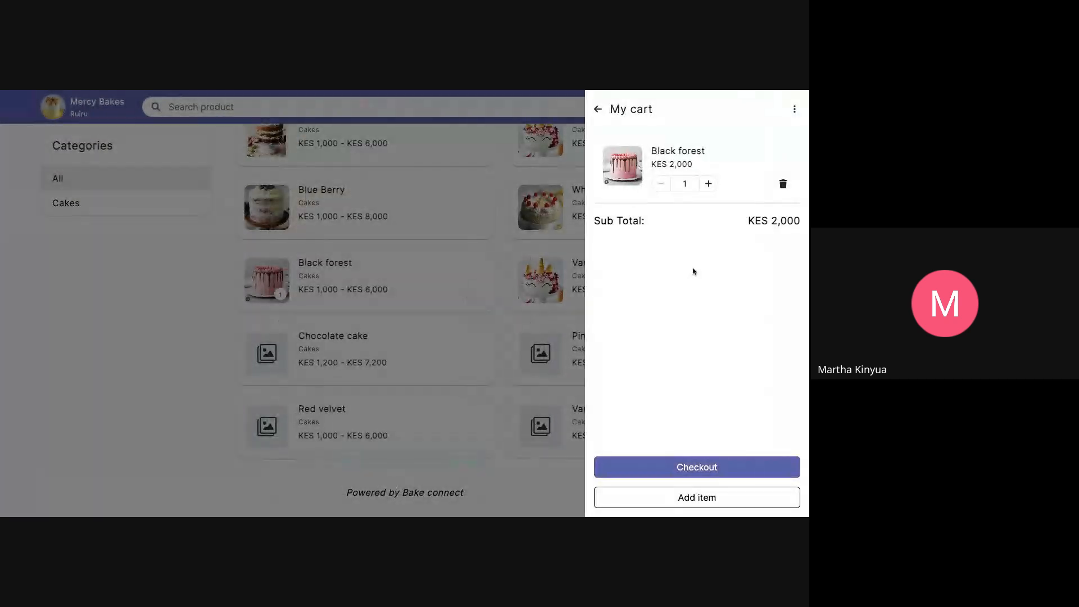
click(598, 116)
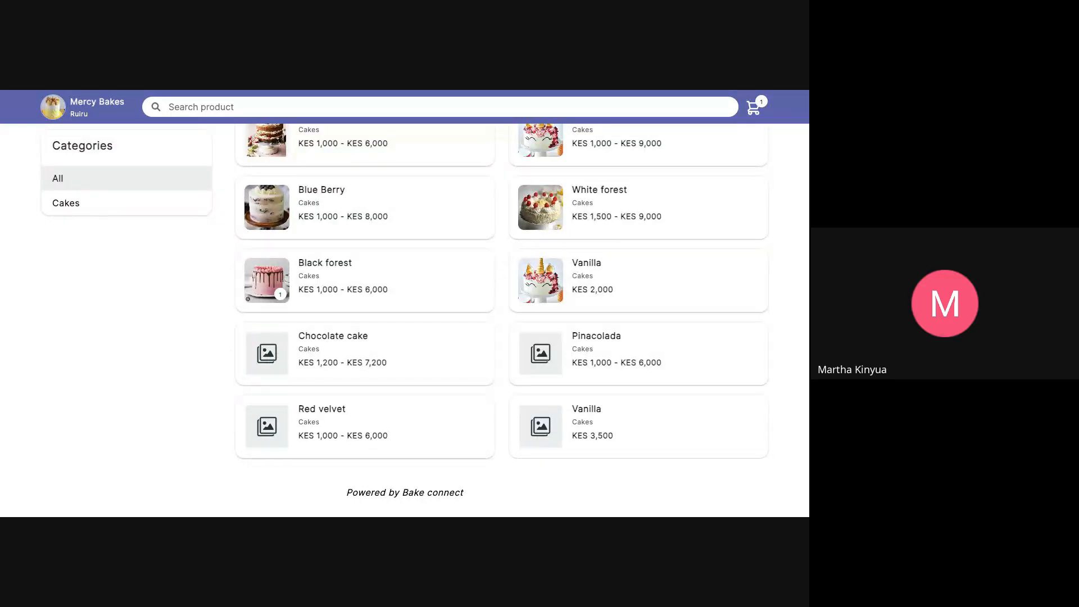
Look through the store catalogue's cakes and prices for another cake to order.
scroll(562, 265, up, 10)
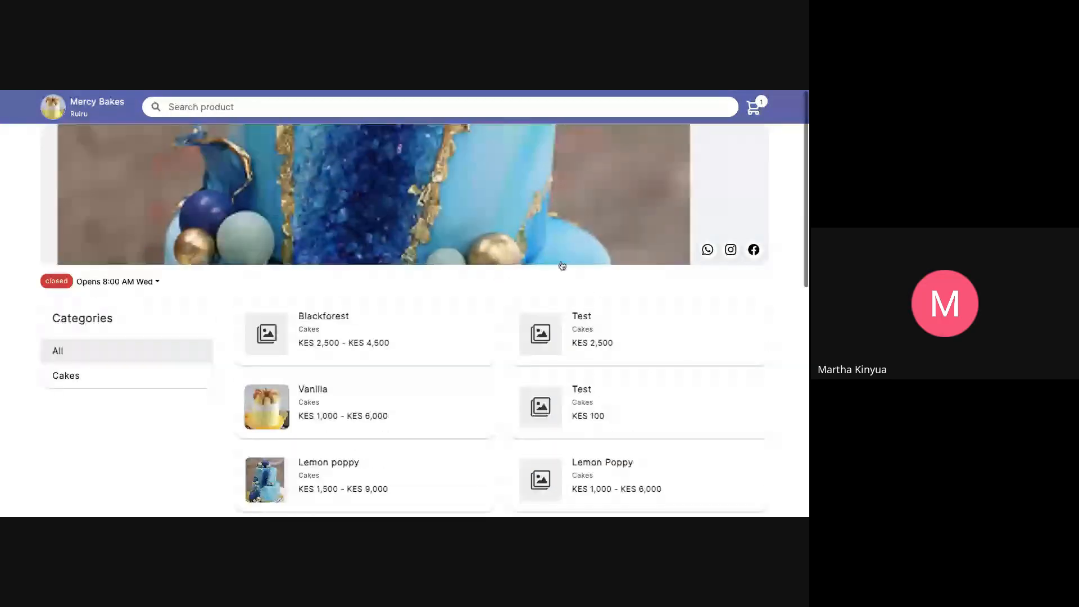
scroll(562, 265, down, 3)
scroll(696, 320, up, 3)
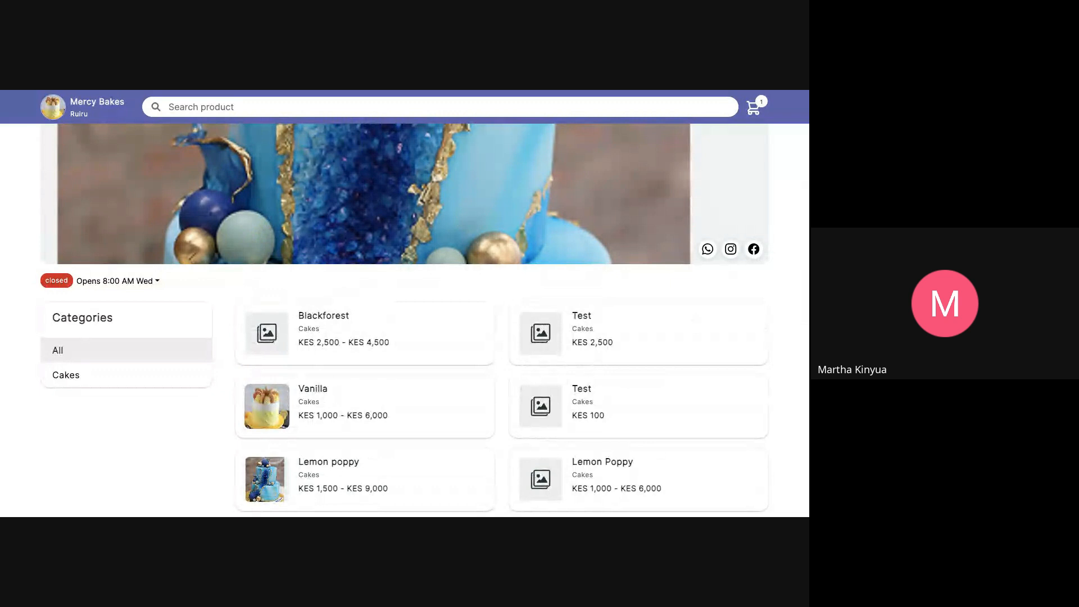
scroll(425, 314, down, 2)
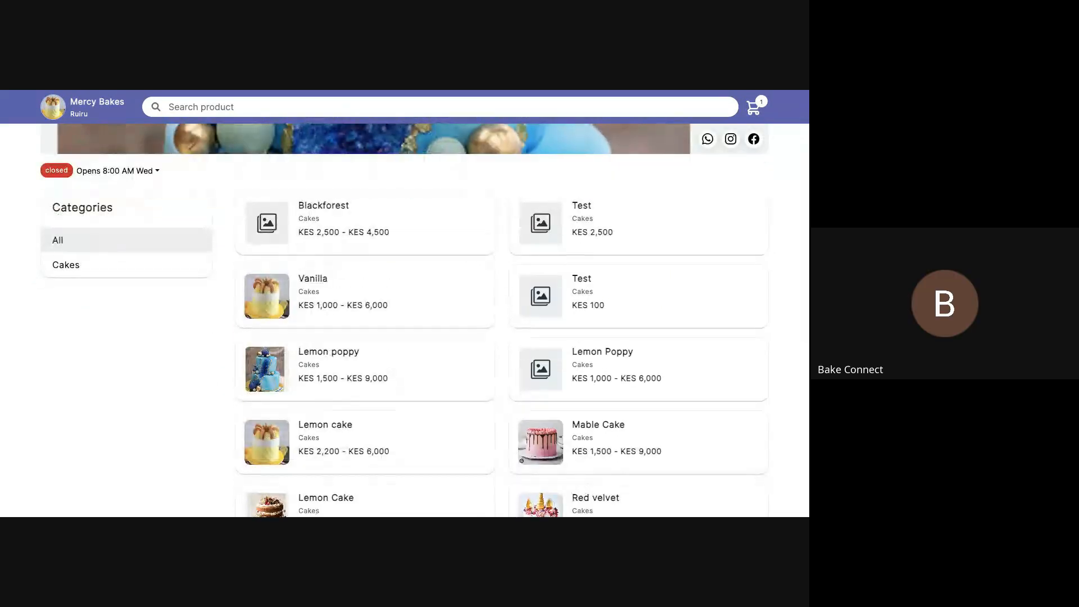
scroll(426, 320, down, 2)
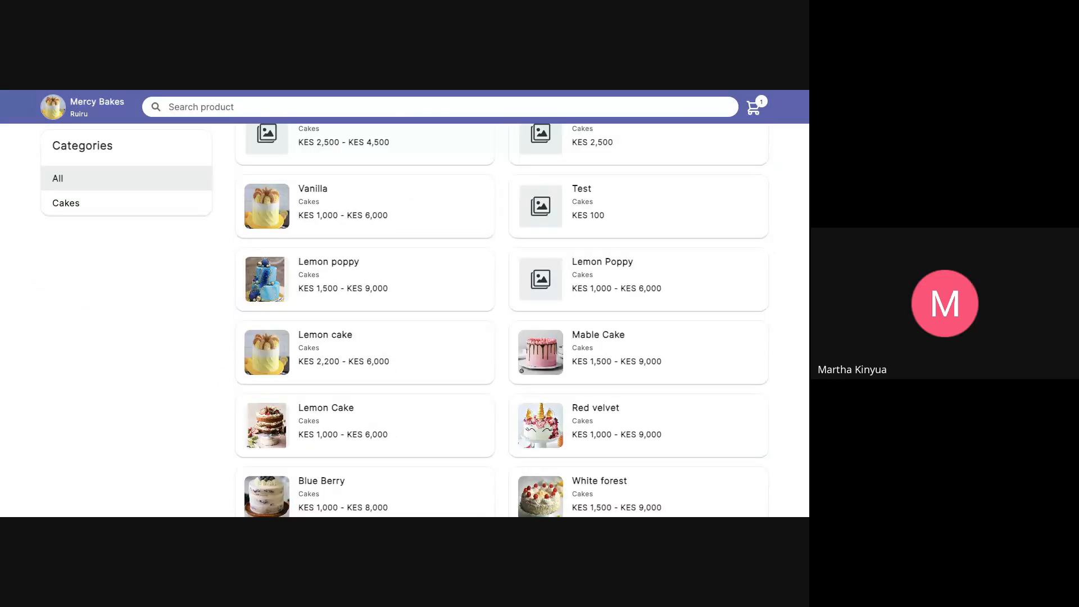
scroll(425, 320, down, 2)
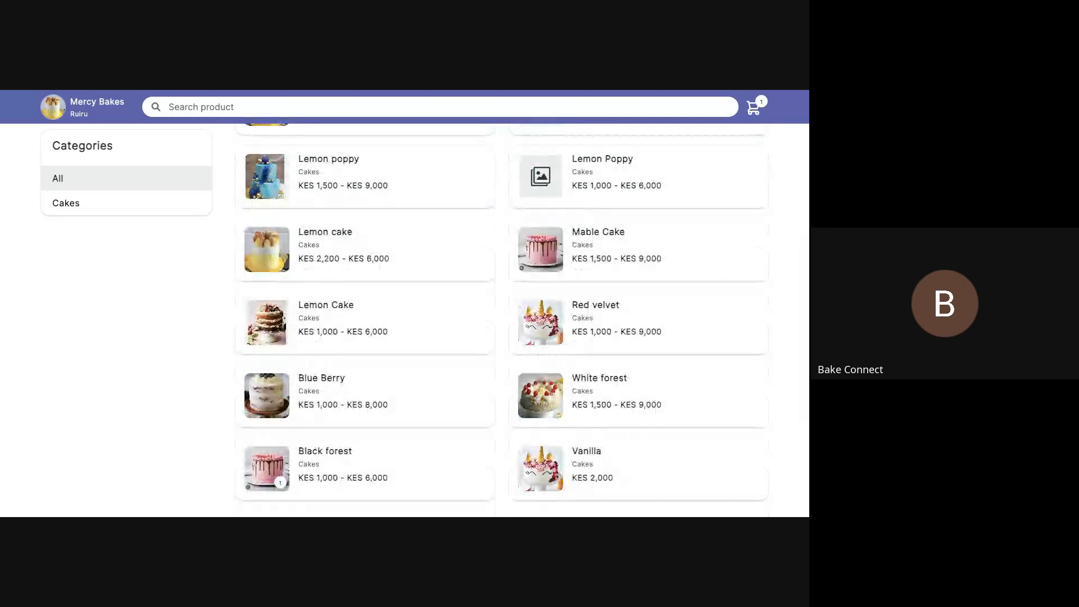
scroll(753, 267, up, 2)
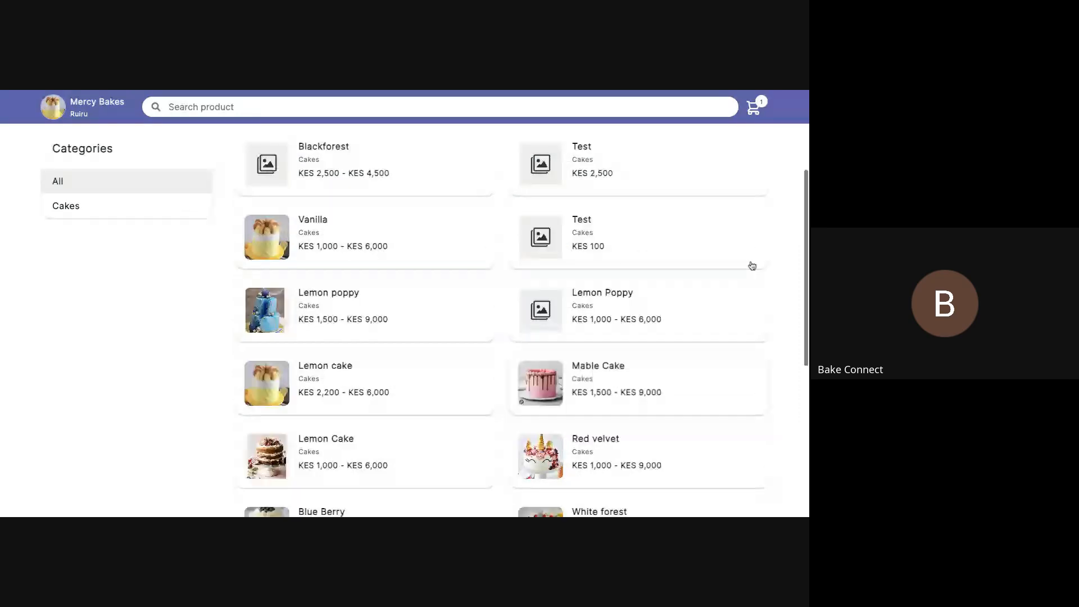
scroll(753, 266, down, 2)
scroll(752, 266, down, 1)
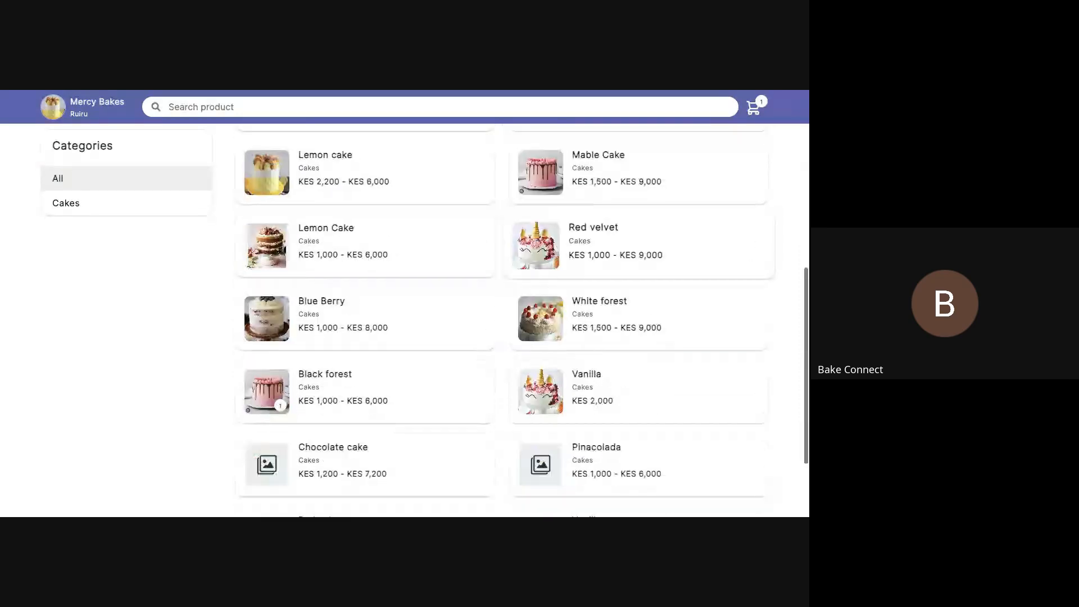
scroll(391, 281, up, 1)
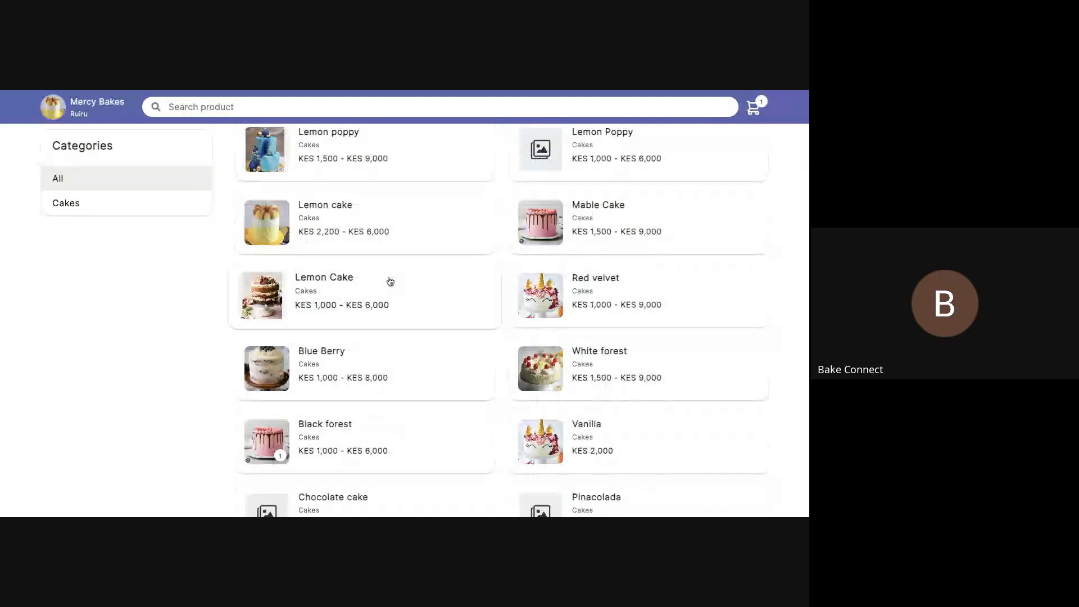
Open the Lemon Cake topped with strawberries and add one 1Kg cake to the cart.
click(318, 286)
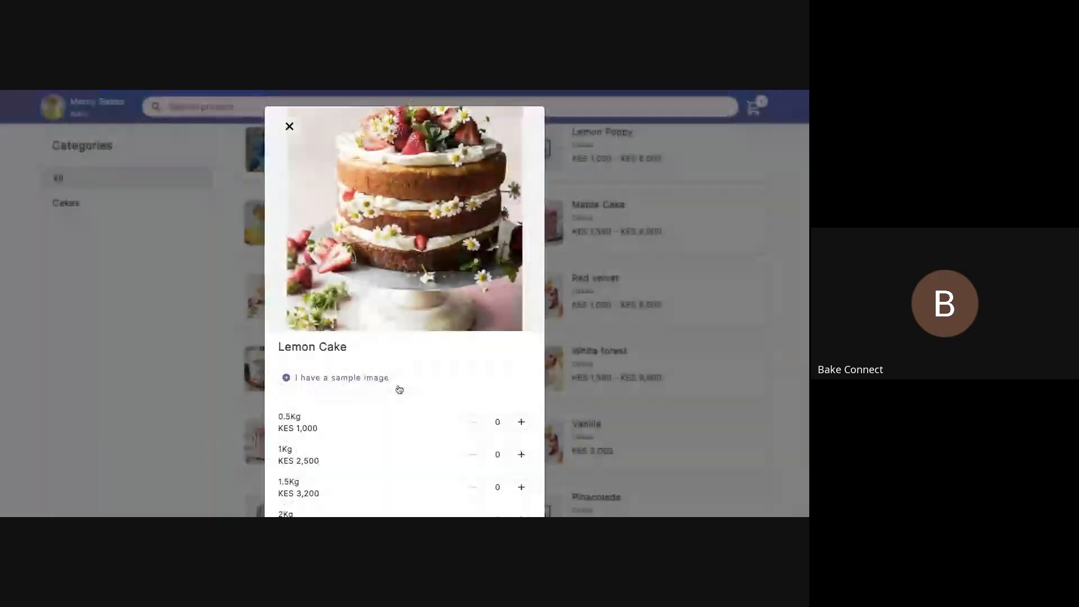
scroll(399, 390, down, 3)
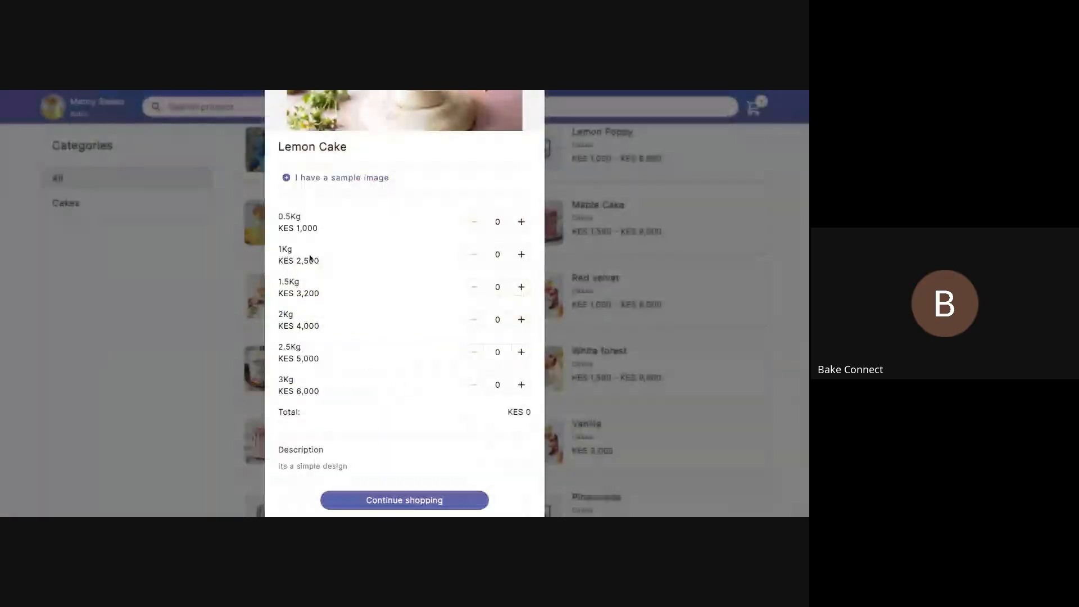
click(520, 257)
scroll(378, 332, down, 1)
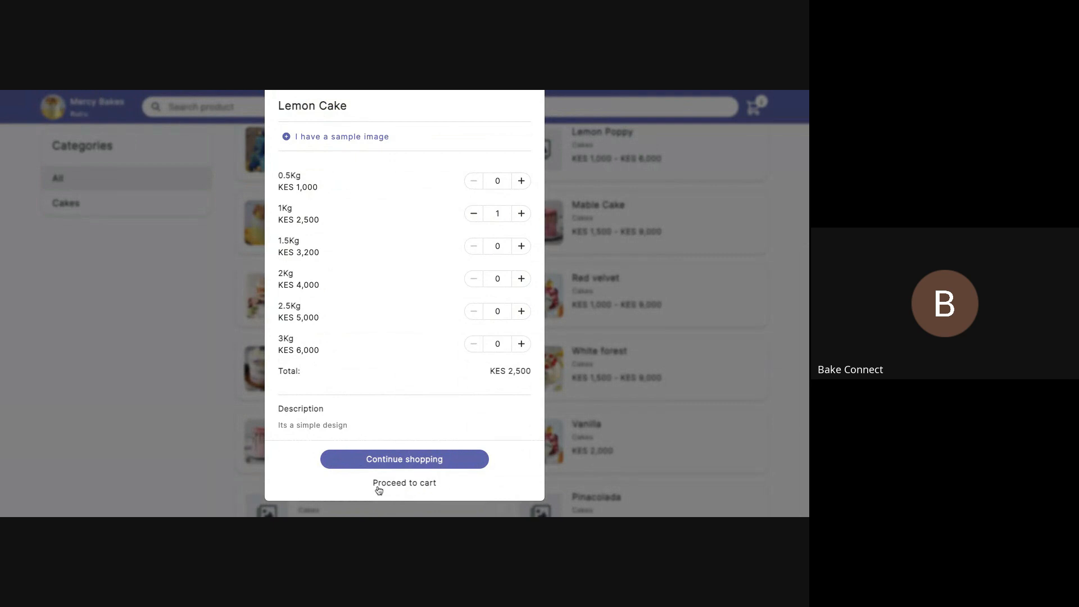
Remove the Black forest cake from the cart and proceed to checkout.
click(409, 483)
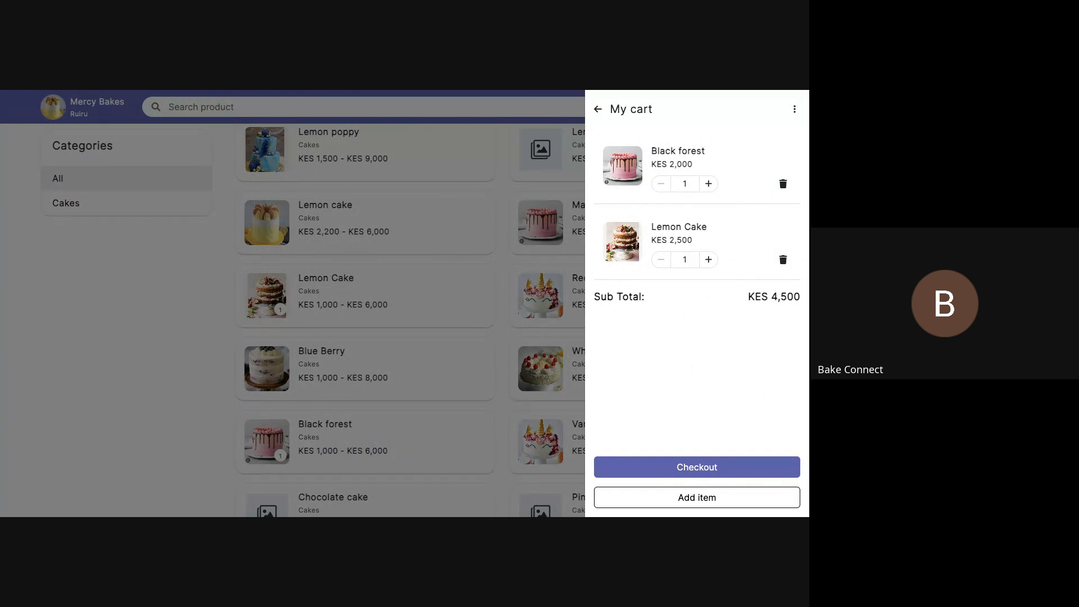
click(784, 186)
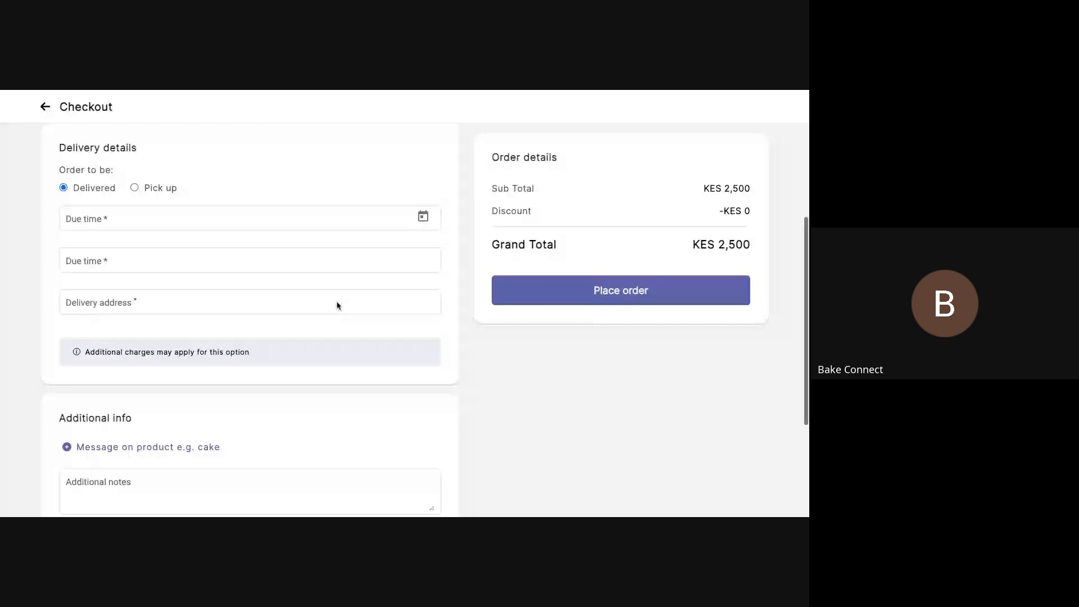
Enter the customer's name and phone number in the checkout's customer details.
scroll(338, 306, up, 5)
click(129, 285)
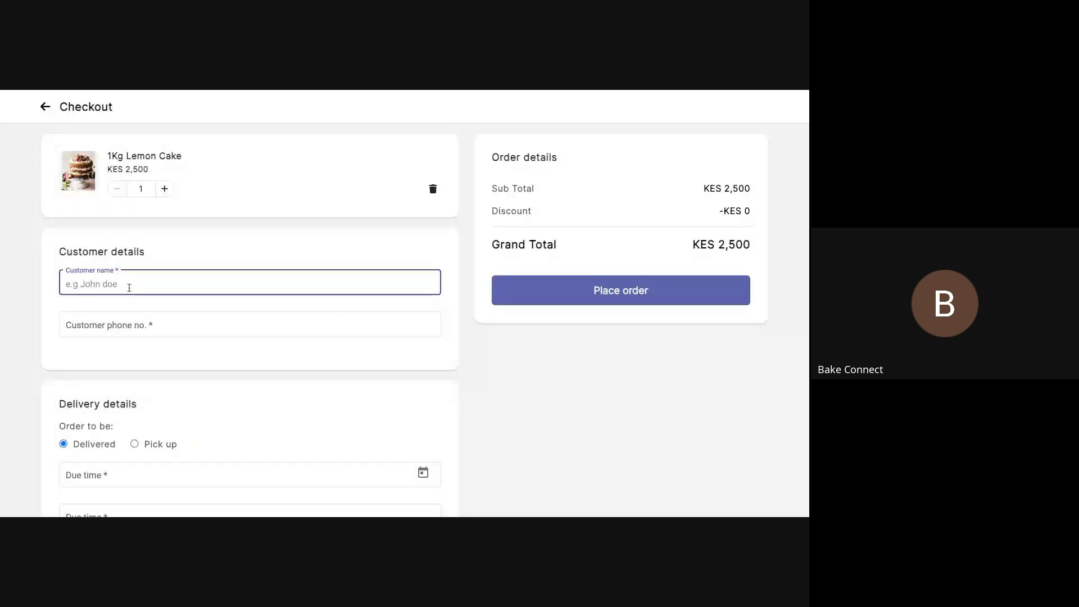
text(Mercy)
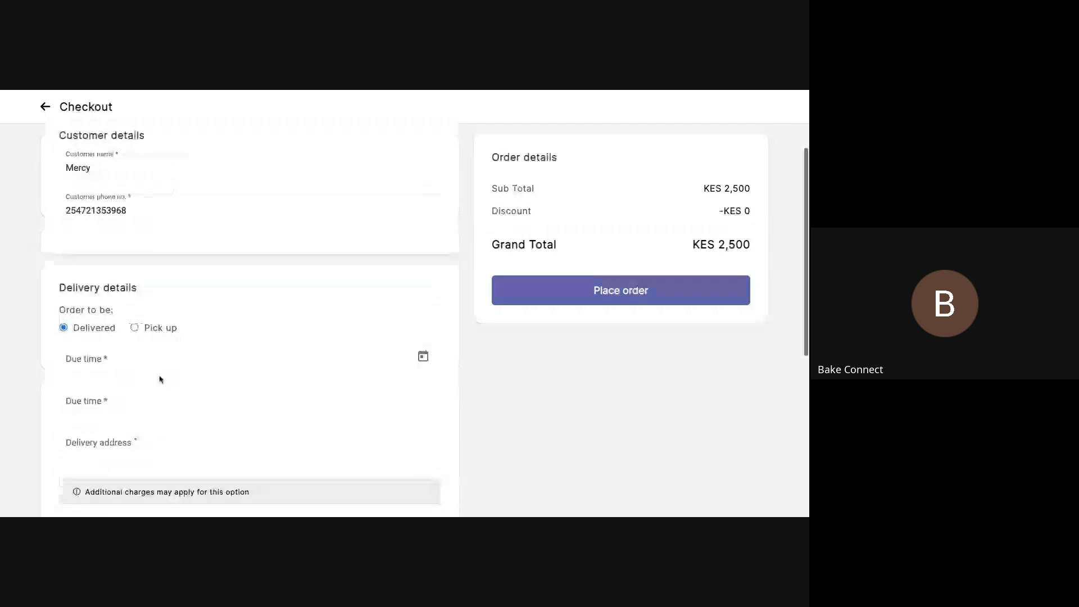
Try the pick-up option, set the order back to delivered, and choose 10/3/2024 as the due date.
scroll(160, 379, down, 3)
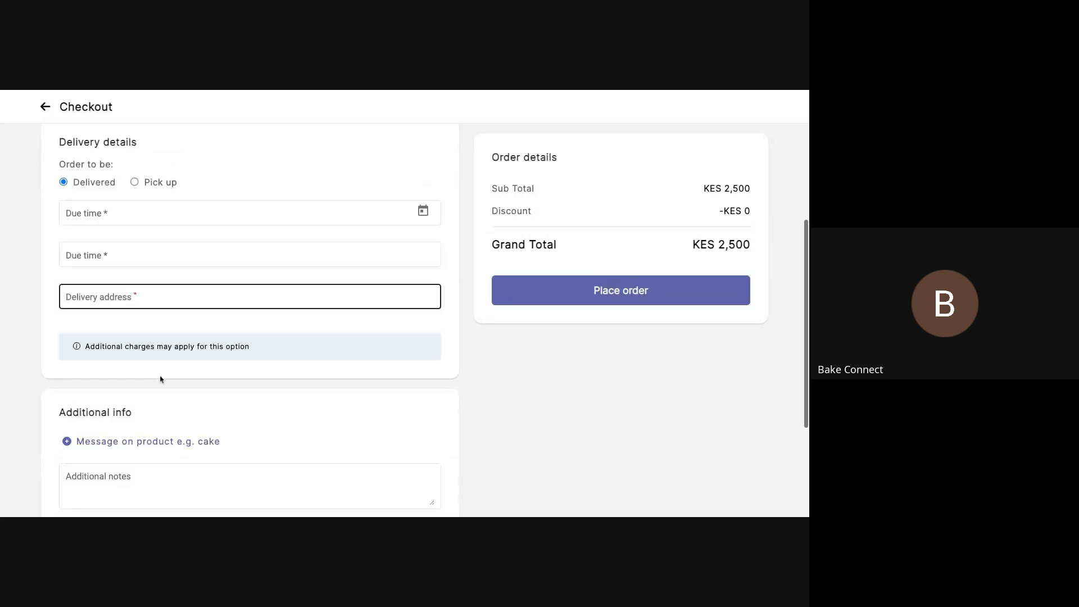
click(135, 183)
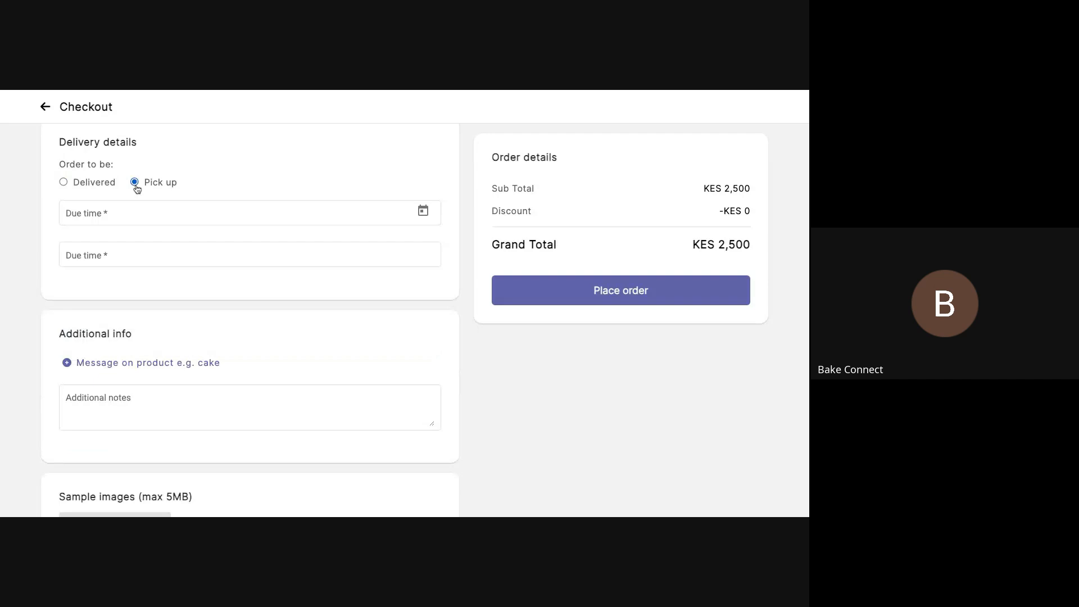
click(63, 183)
click(90, 213)
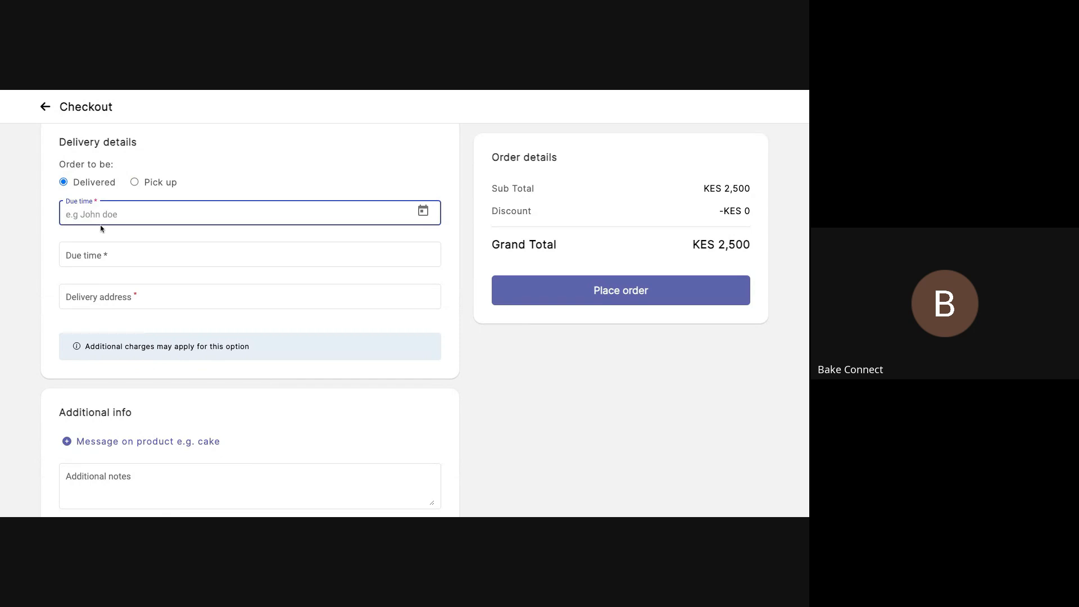
click(424, 212)
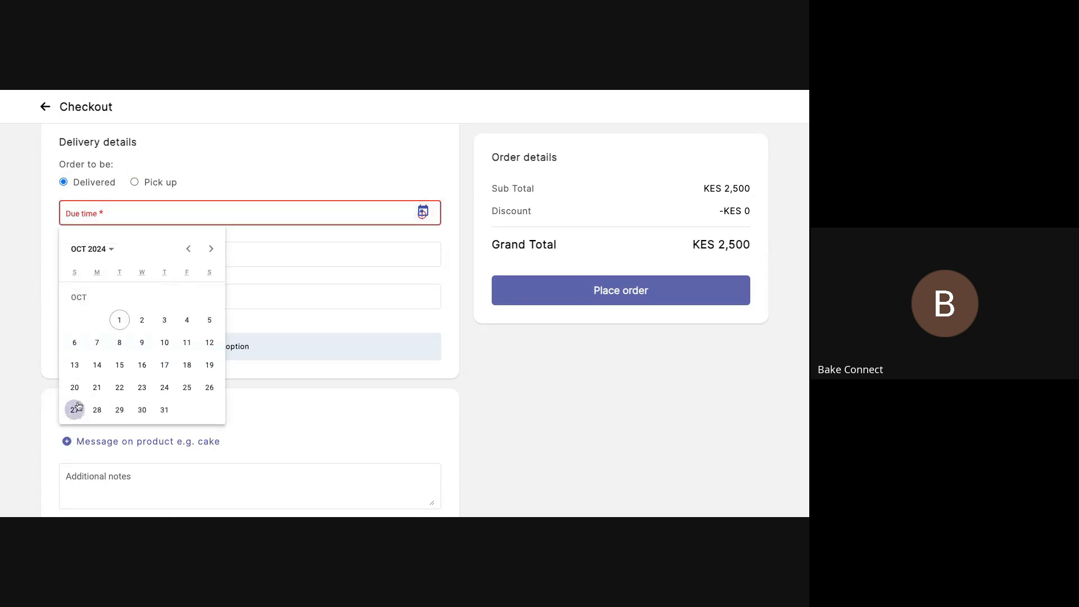
click(172, 327)
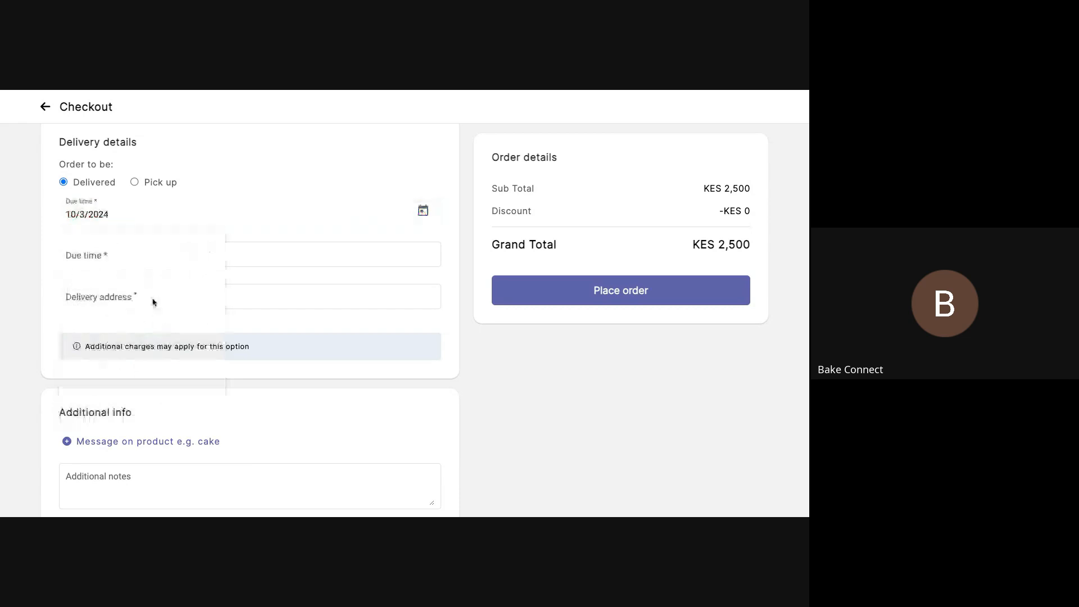
Set the due time to 12:00 and enter the delivery address.
click(109, 254)
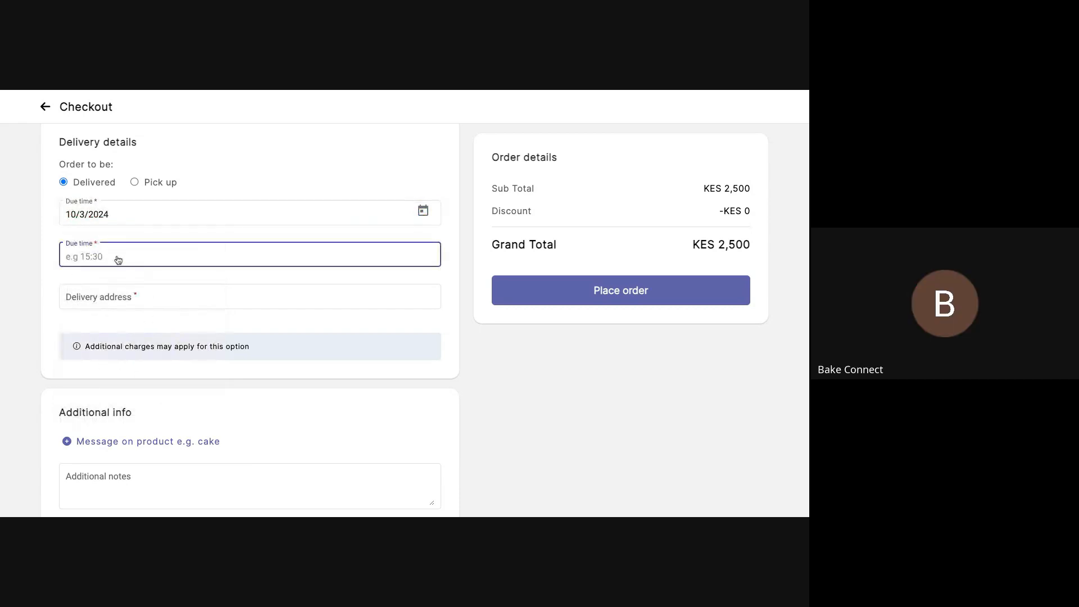
click(81, 259)
click(458, 417)
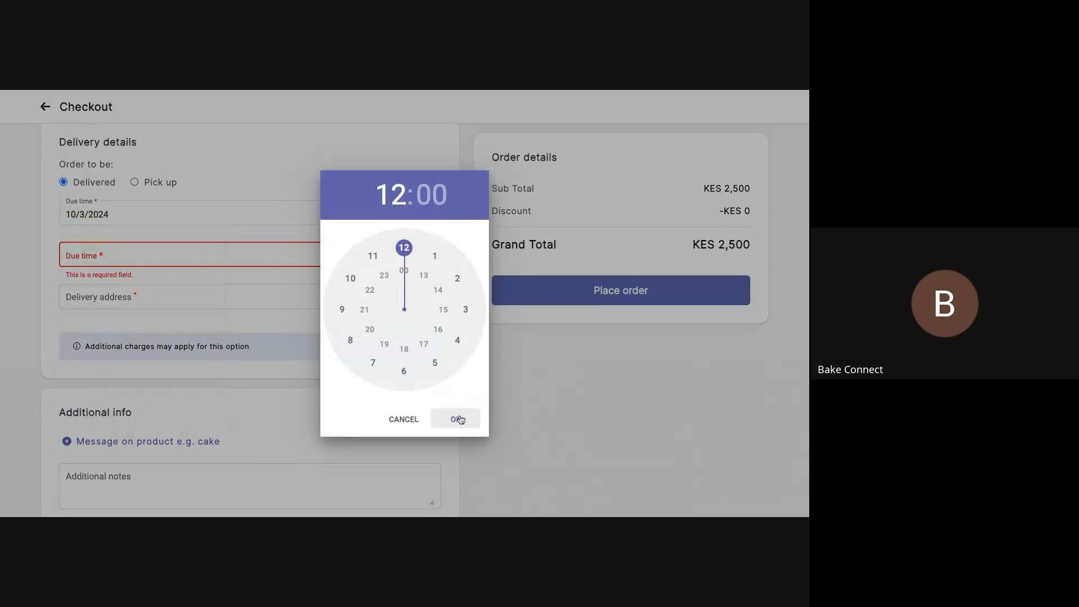
click(167, 301)
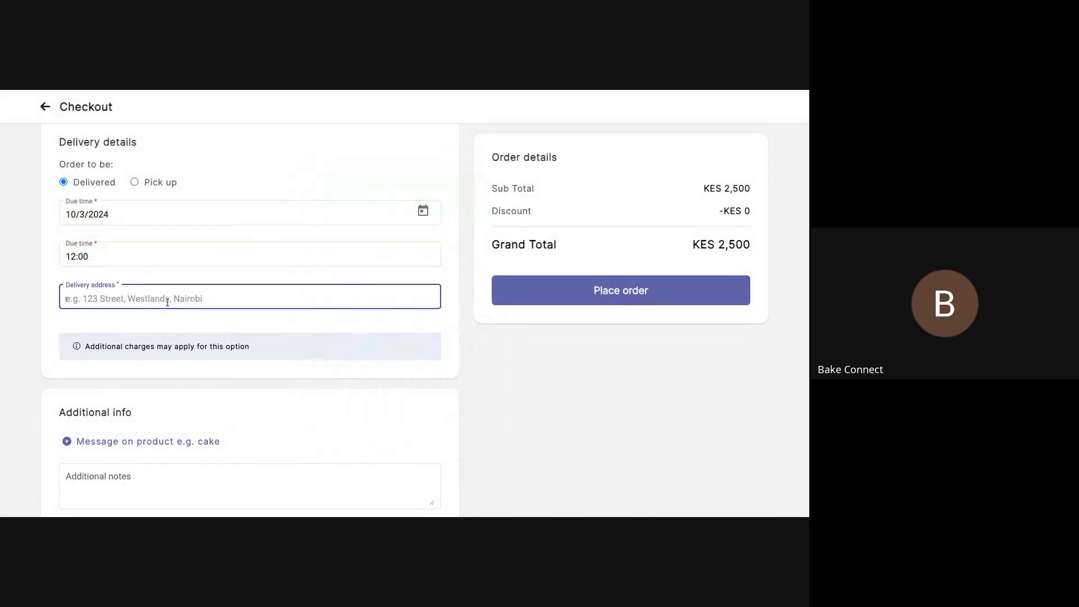
text(Westlands,Nairobi)
Examine the delivery details and the note on additional charges for the delivery option.
scroll(296, 351, down, 1)
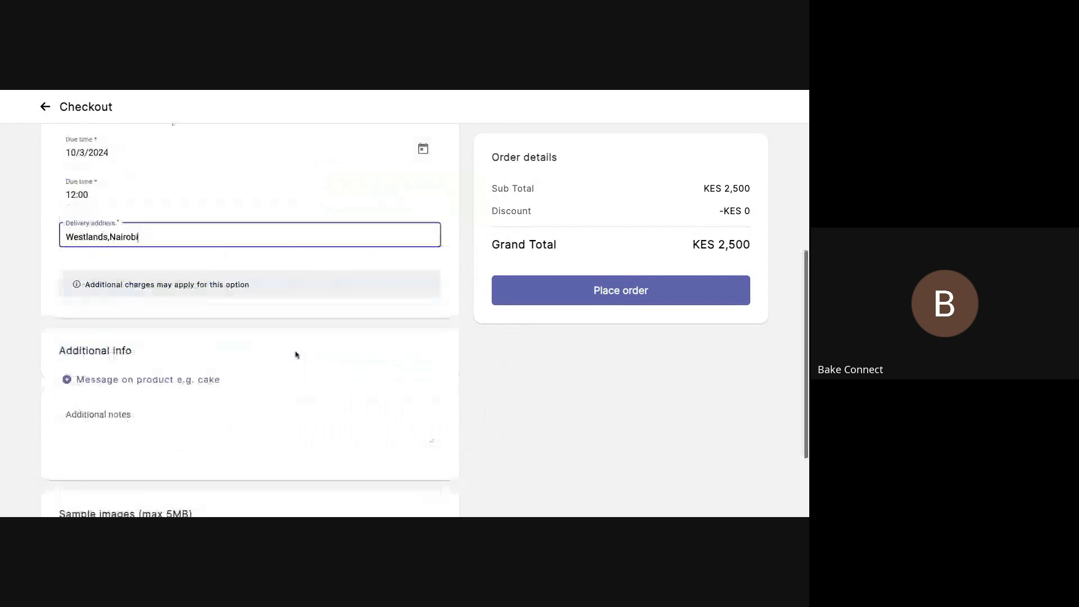
scroll(296, 355, down, 1)
drag(260, 243, 86, 243)
click(86, 243)
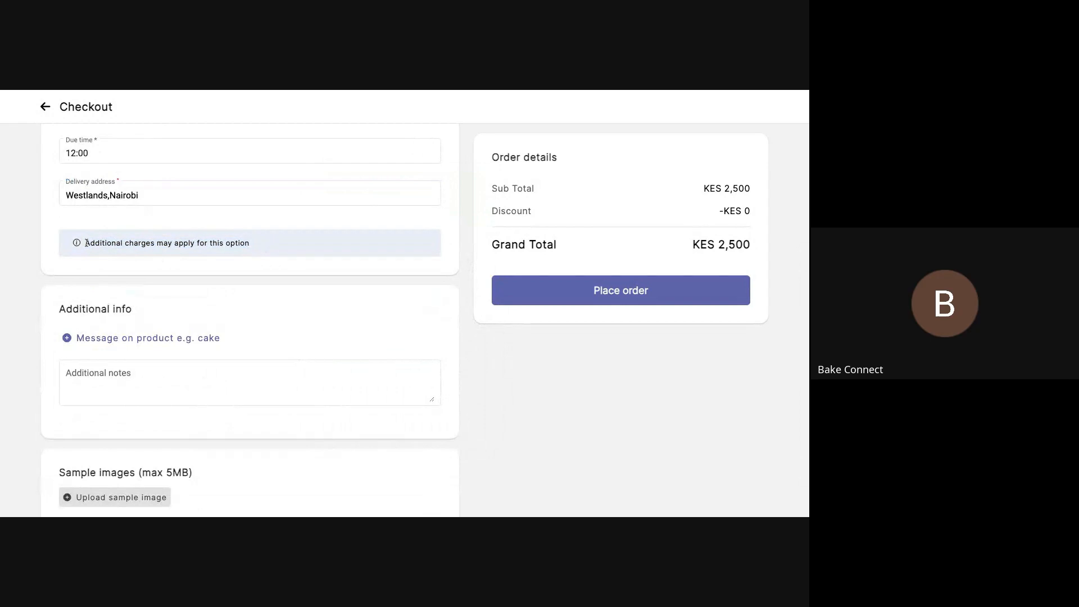
drag(86, 242, 265, 254)
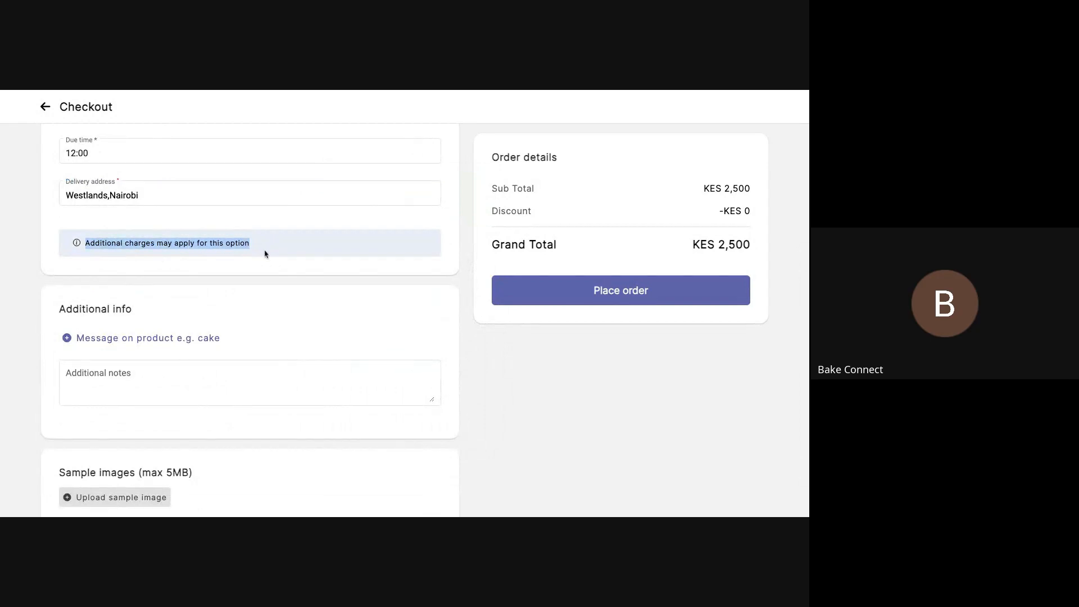
click(154, 256)
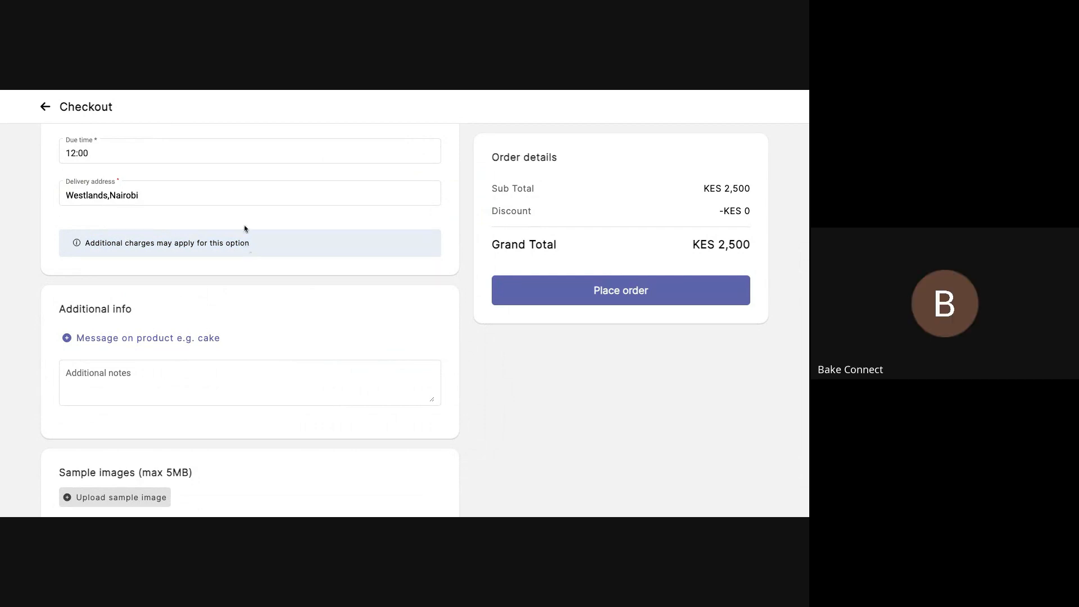
scroll(169, 228, up, 3)
scroll(185, 337, down, 4)
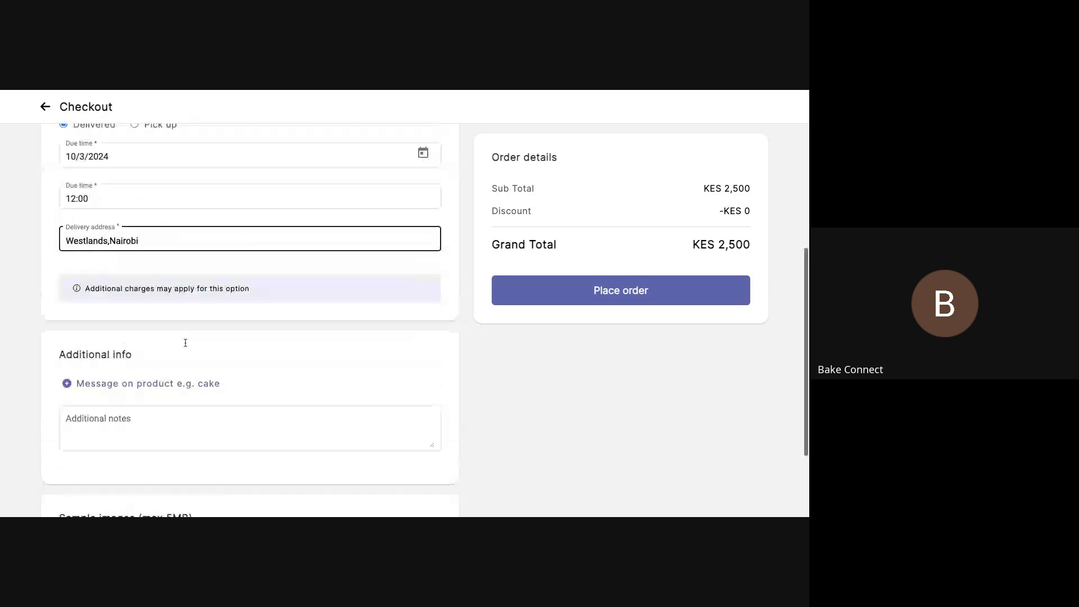
Add a "Happy Birthday" note with the customer's name and upload a sample cake image.
click(125, 297)
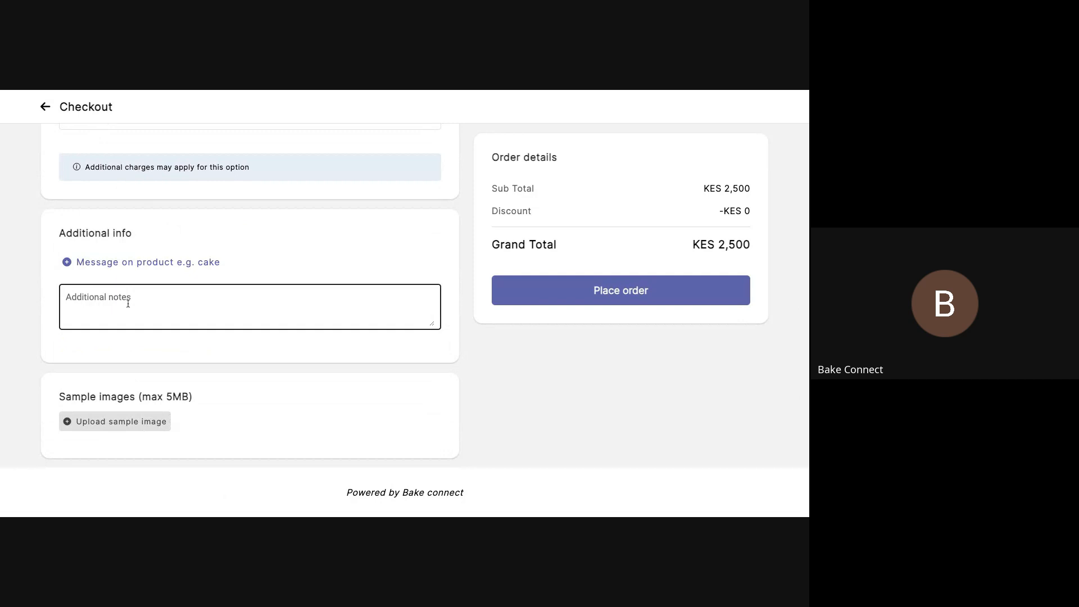
click(128, 304)
text(Hap)
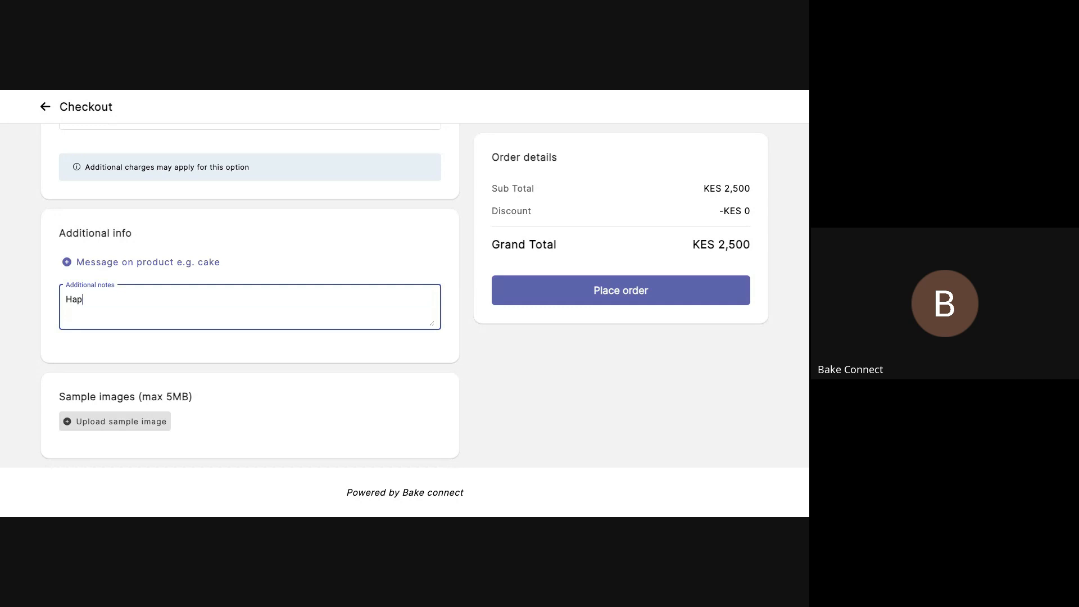
text(py Birth)
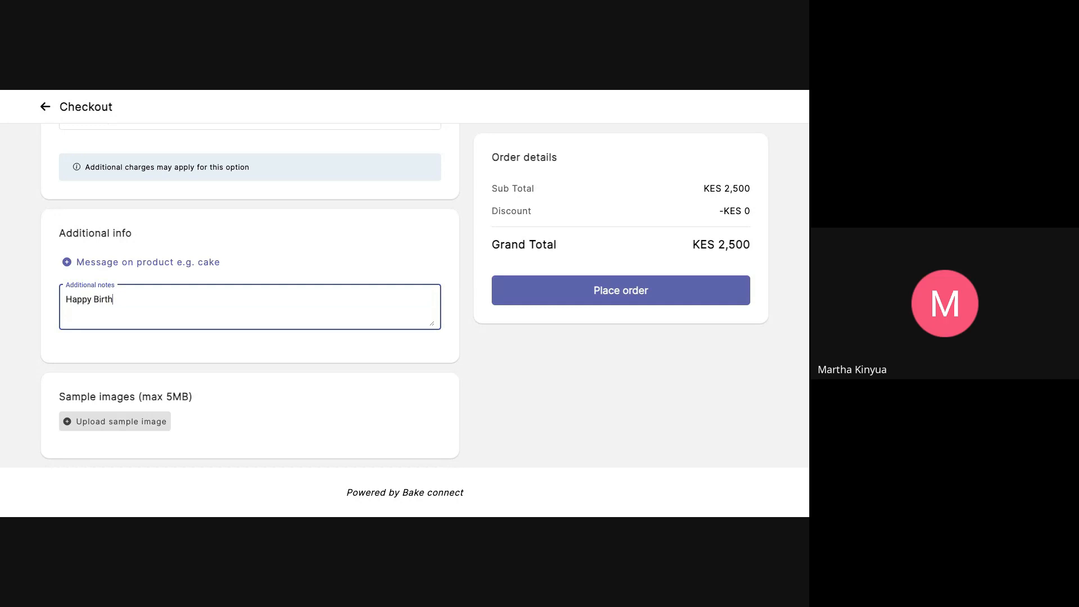
text(day Mercy ,)
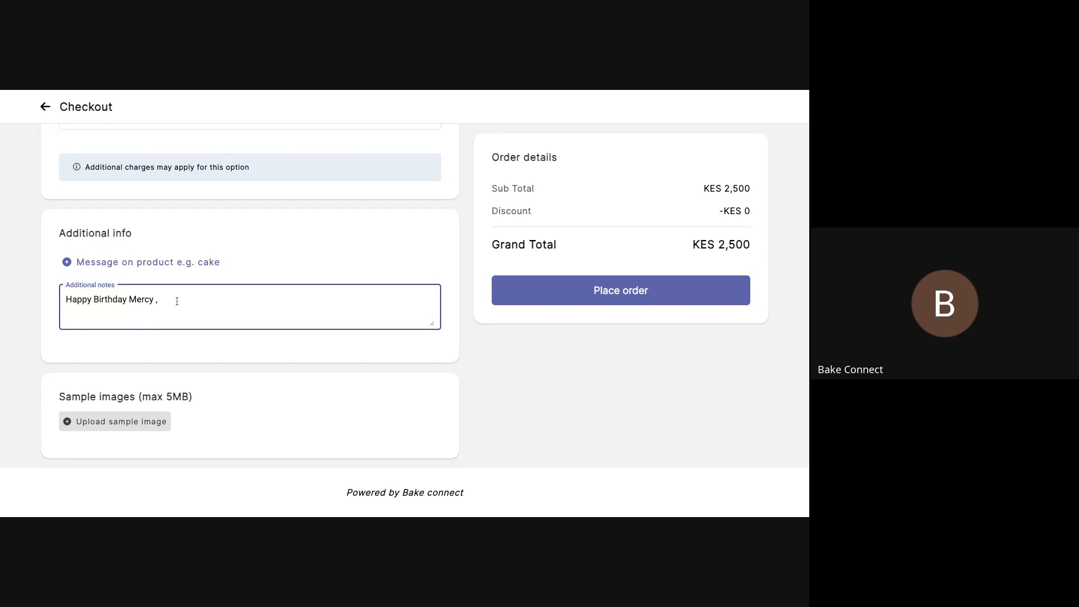
key(BackSpace)
click(67, 426)
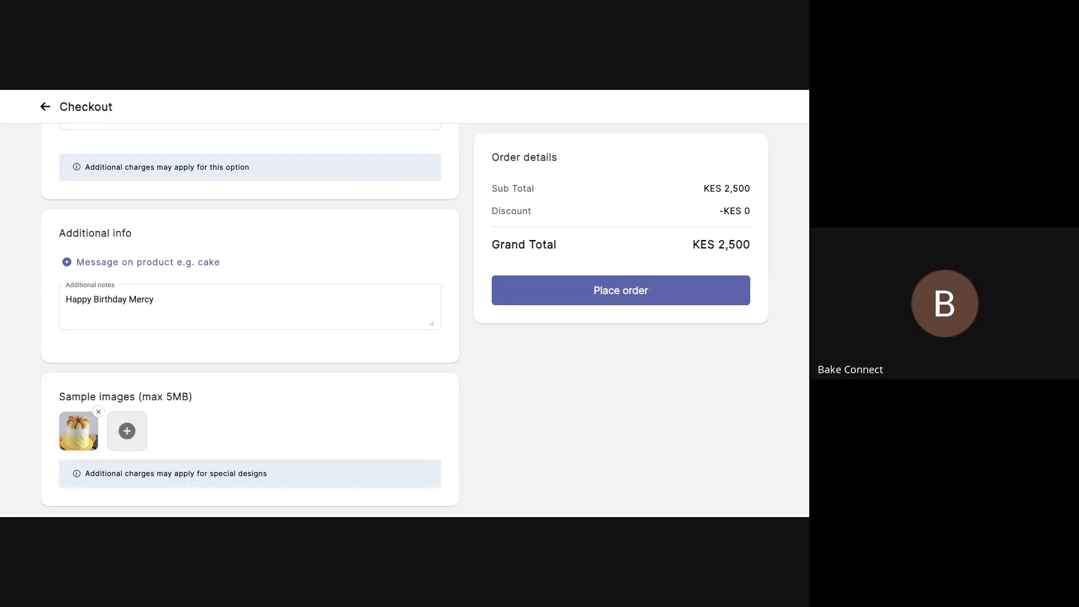
Try to place the order for the 1Kg Lemon Cake.
scroll(416, 412, down, 1)
scroll(416, 412, up, 10)
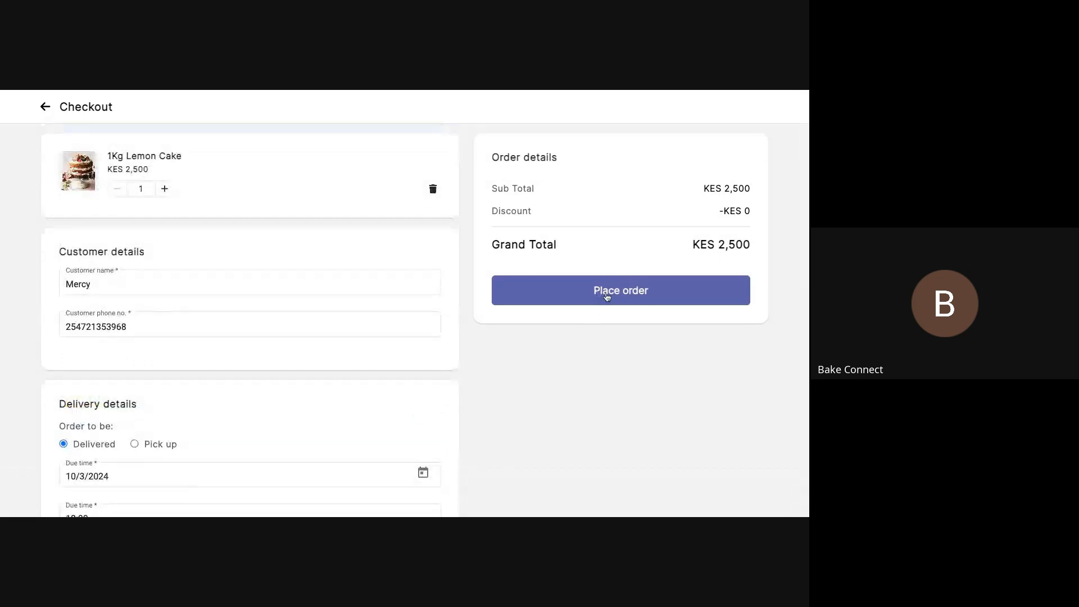
click(607, 297)
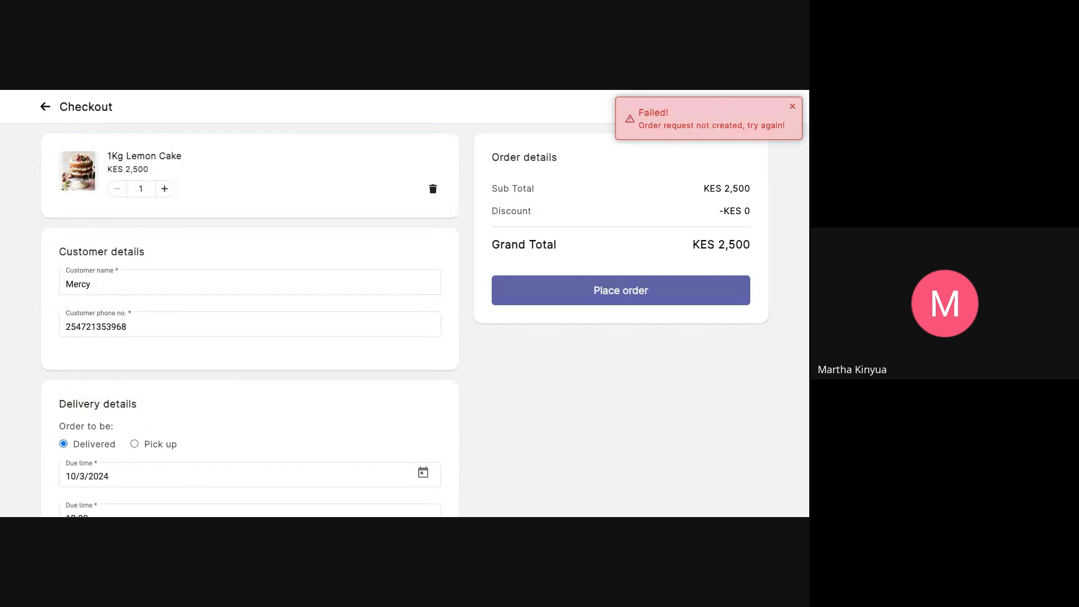
Recheck the customer, delivery and additional details, try to place the order again, and dismiss the notification.
scroll(250, 320, down, 3)
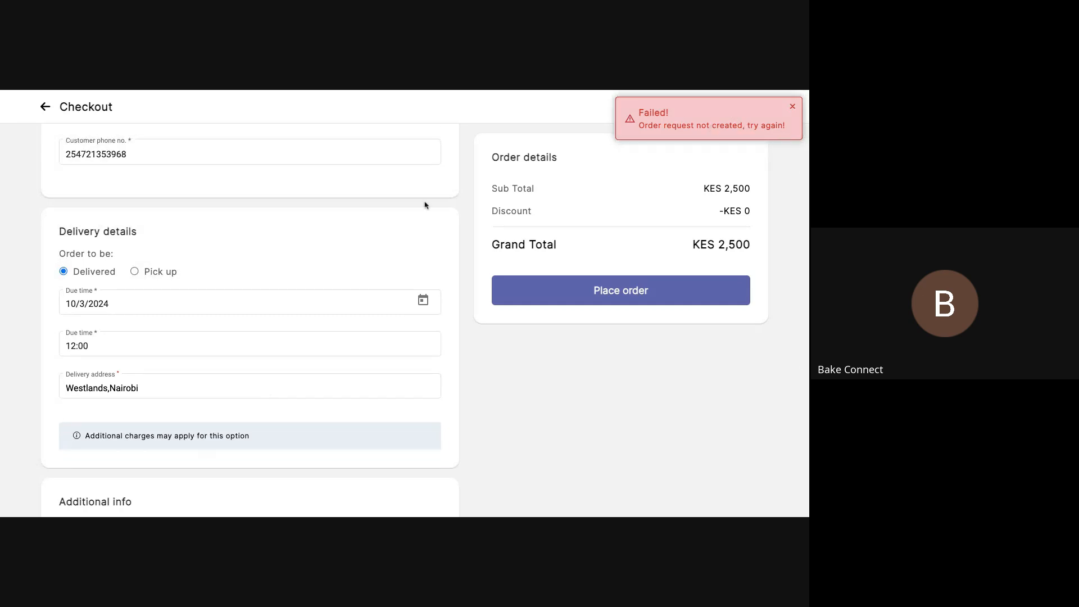
scroll(229, 272, down, 5)
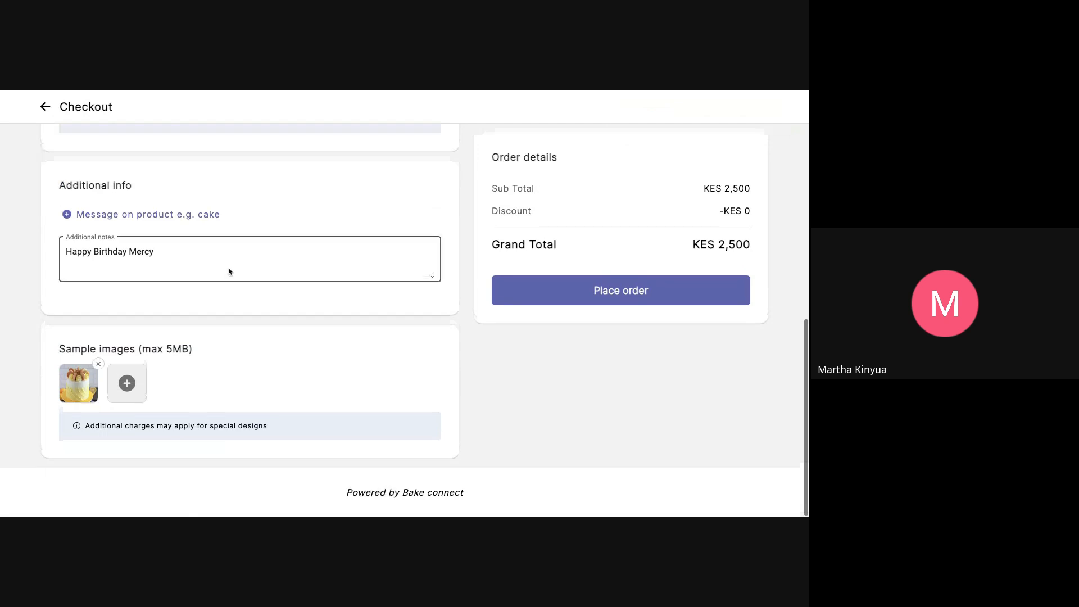
scroll(229, 272, up, 10)
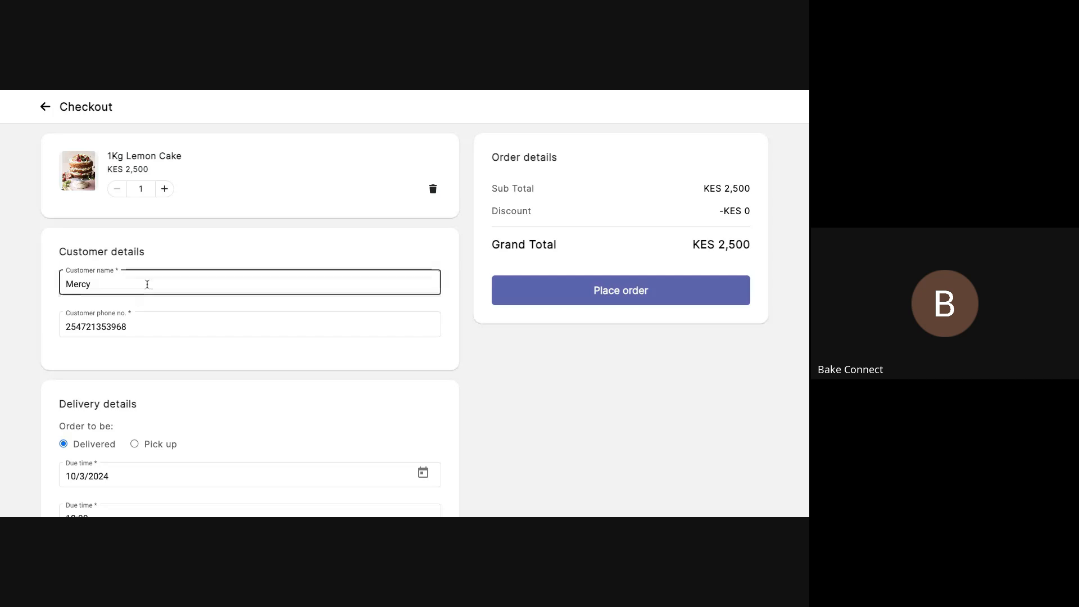
click(194, 329)
scroll(241, 391, down, 5)
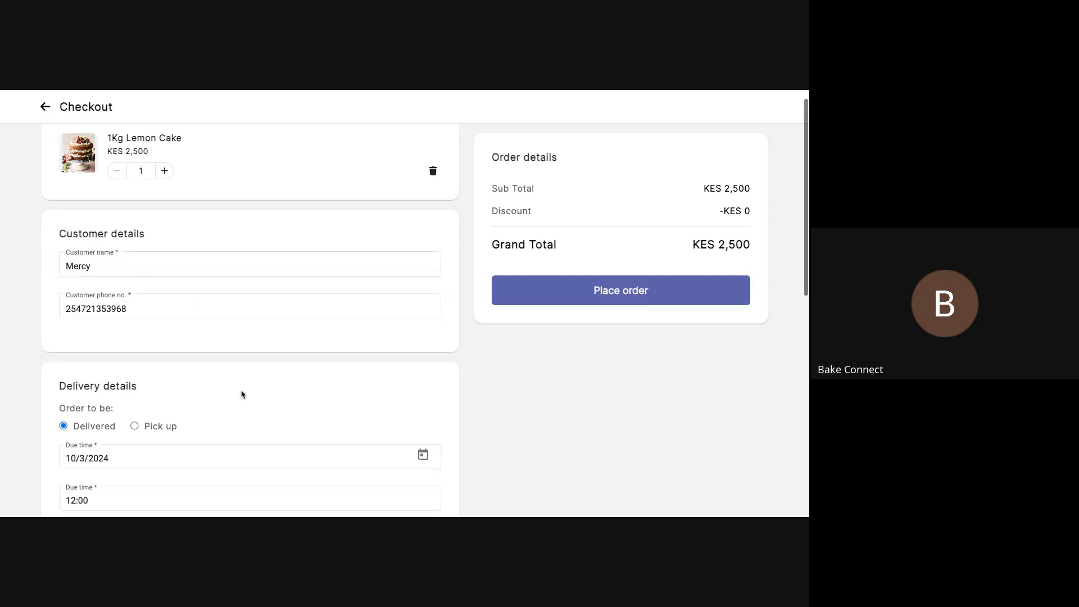
scroll(242, 394, down, 4)
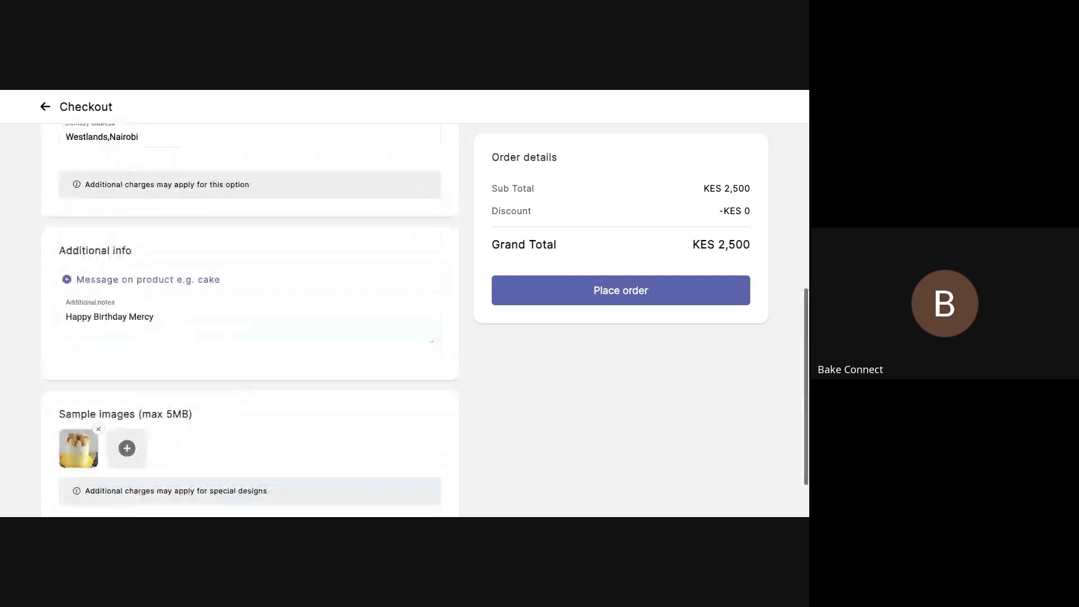
click(608, 296)
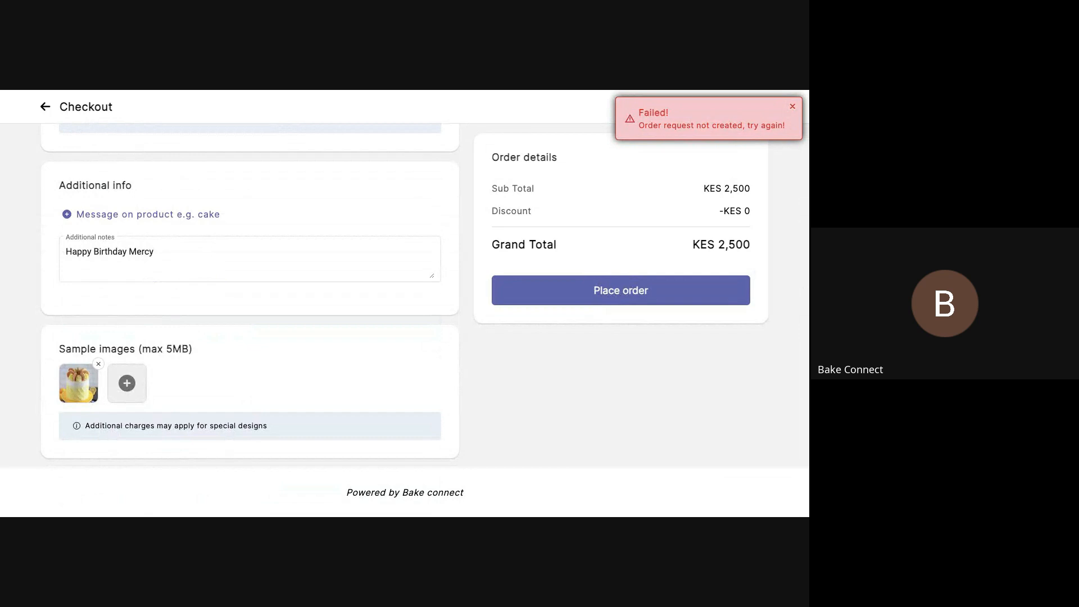
click(793, 107)
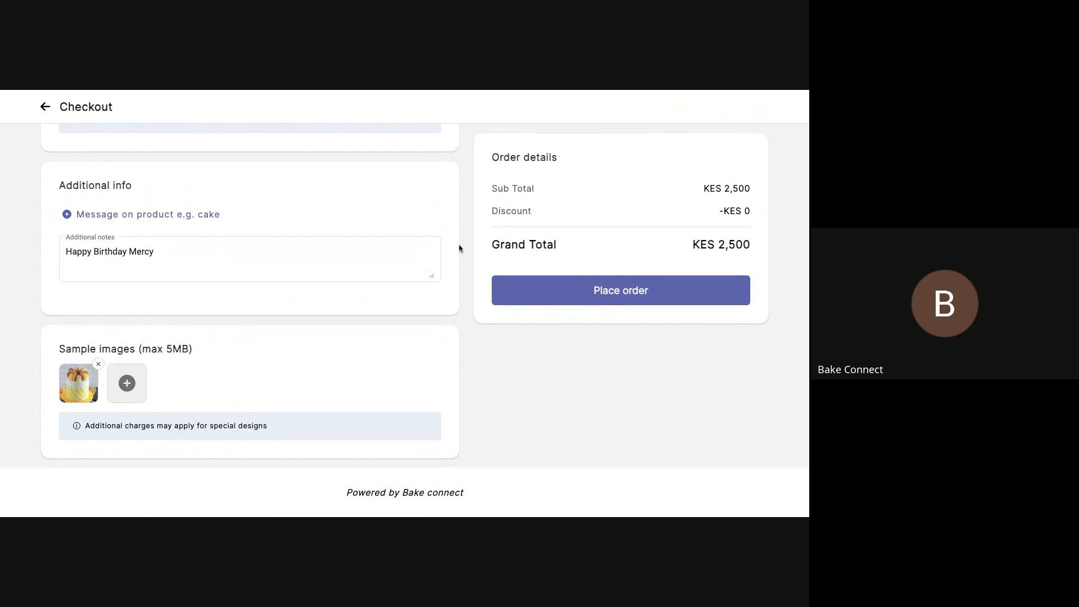
Review the completed checkout form and examine the note on additional charges for special designs.
scroll(440, 257, up, 10)
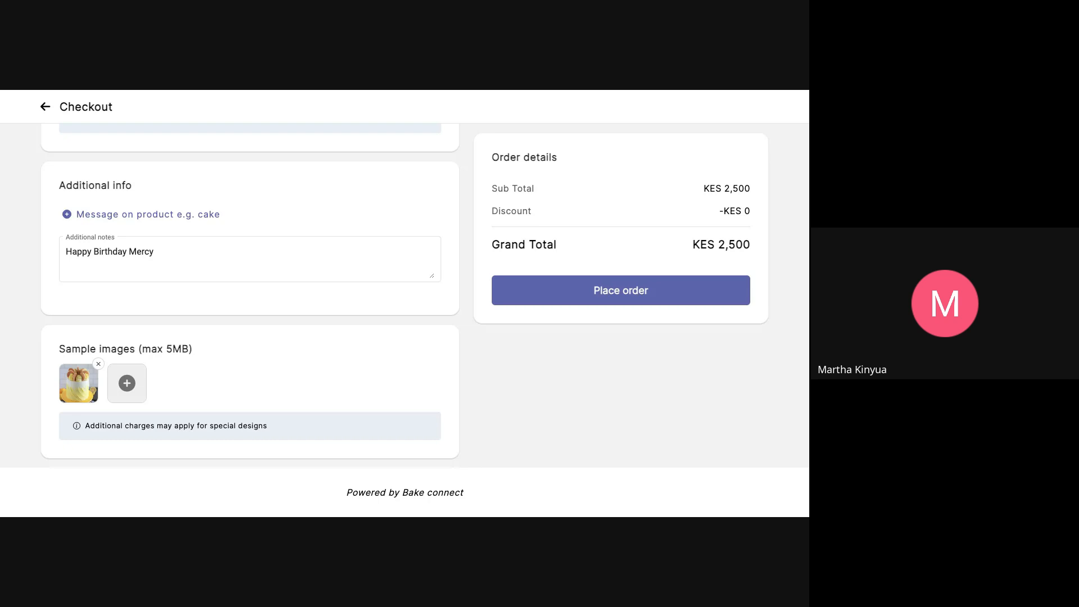
scroll(302, 285, up, 9)
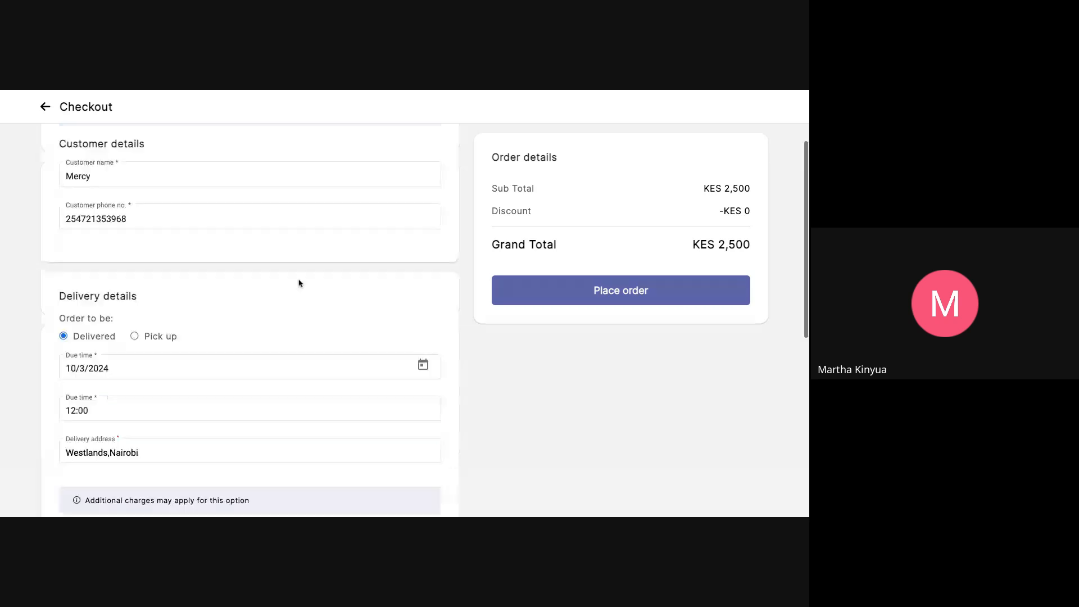
scroll(259, 383, down, 10)
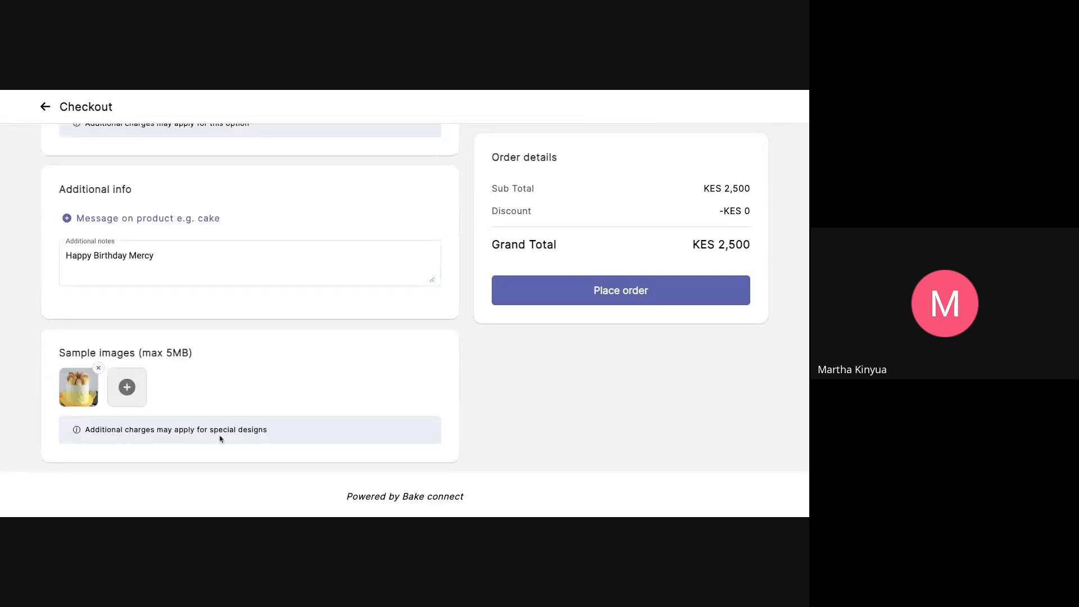
drag(267, 430, 85, 429)
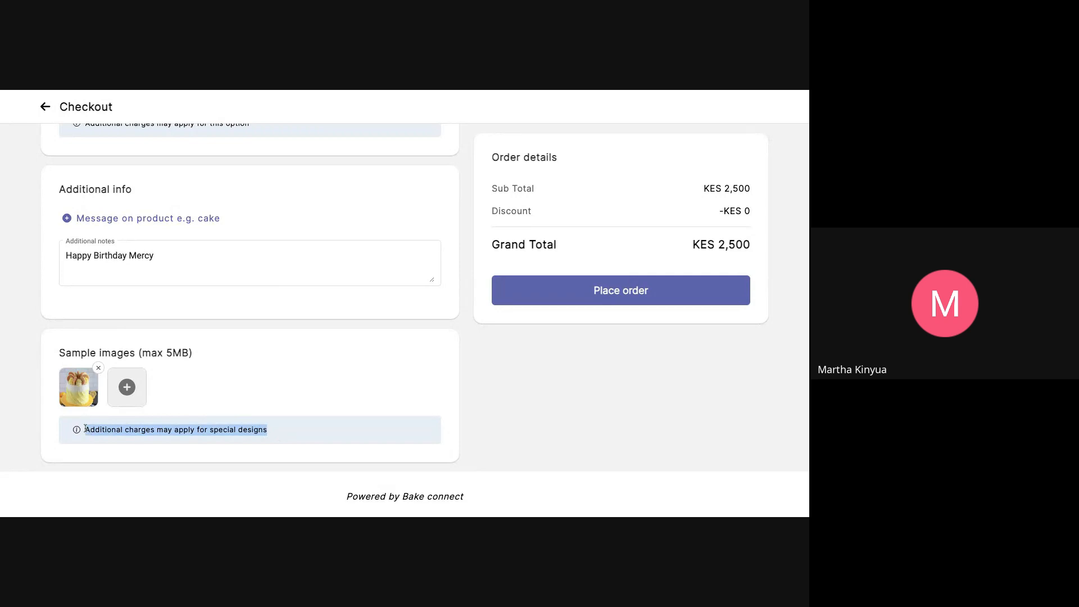
click(247, 429)
drag(273, 431, 84, 431)
click(193, 446)
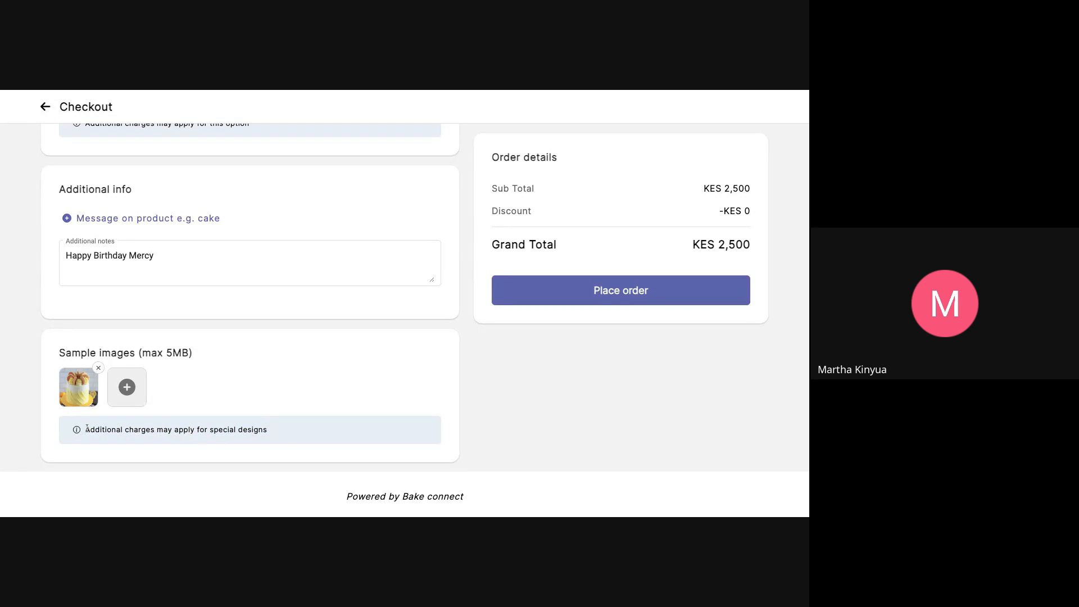
drag(86, 428, 274, 438)
click(160, 430)
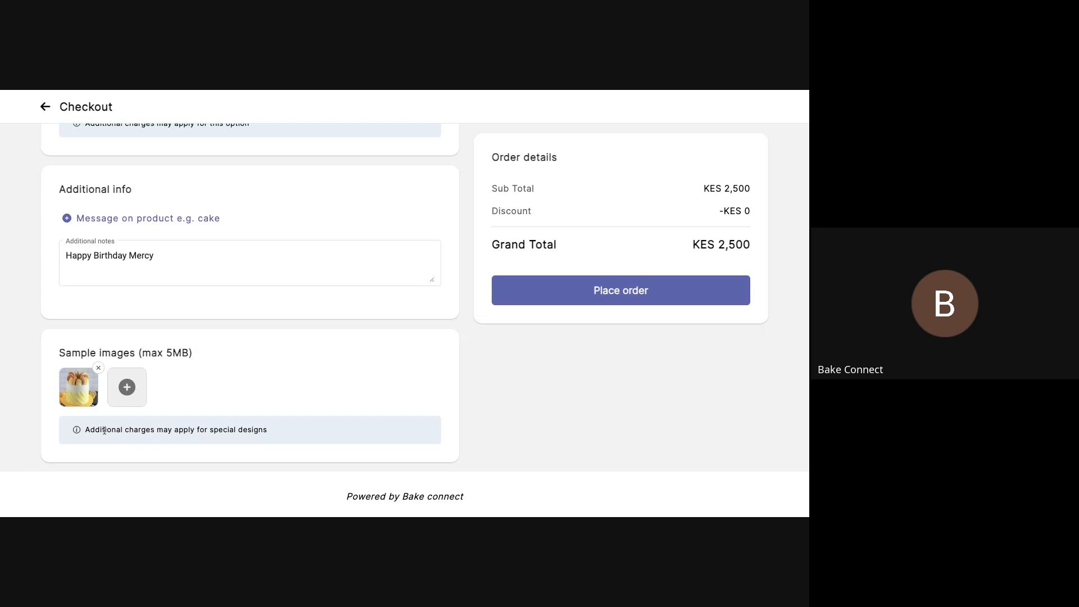
Reread the special-designs charge note under the sample images and check the order item, customer and delivery details once more.
triple_click(154, 430)
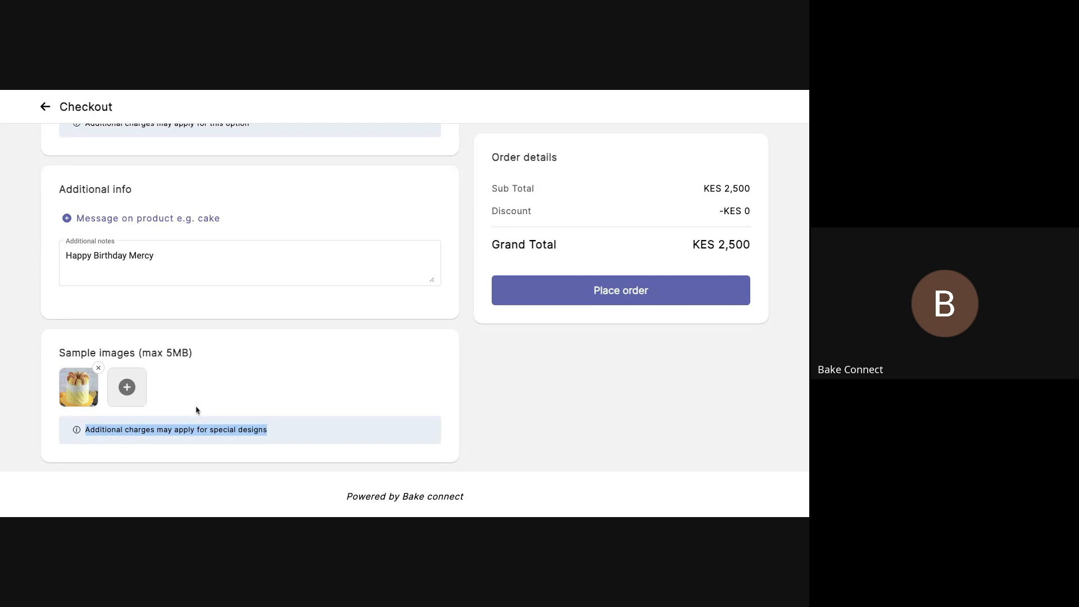
click(253, 431)
scroll(342, 359, up, 8)
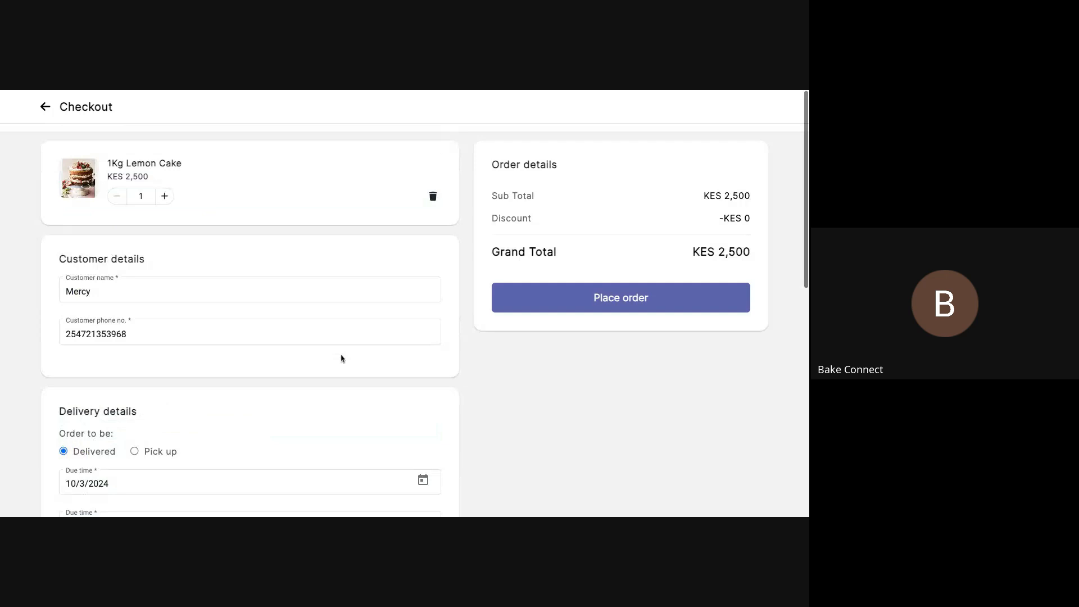
scroll(341, 359, down, 8)
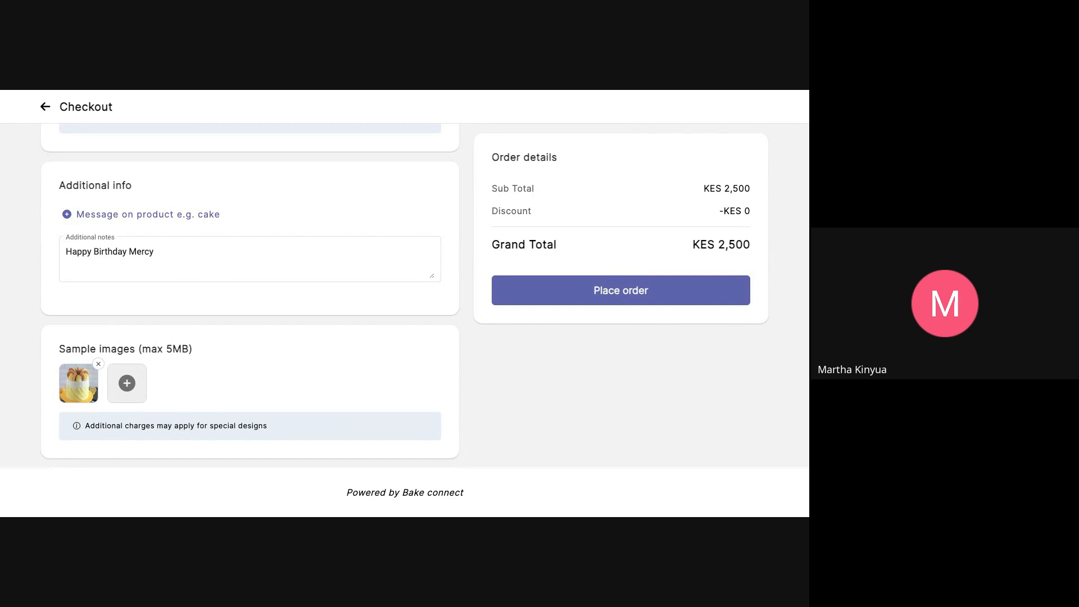
drag(269, 426, 85, 427)
click(135, 435)
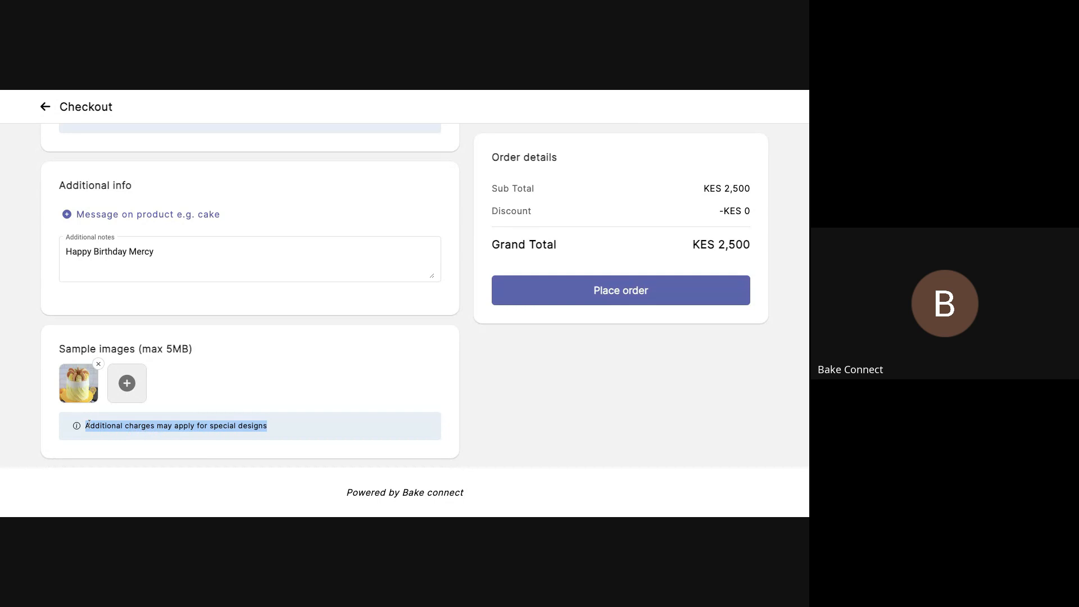
click(88, 425)
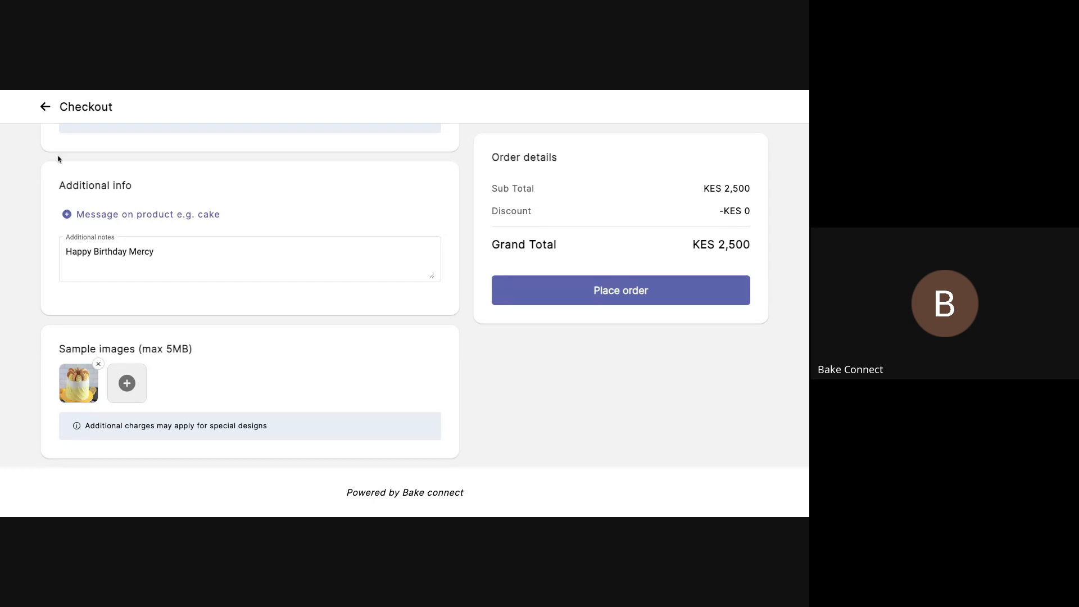
Return from checkout to the Mercy Bakes catalogue and examine the full list of cakes with their images and price ranges.
click(46, 107)
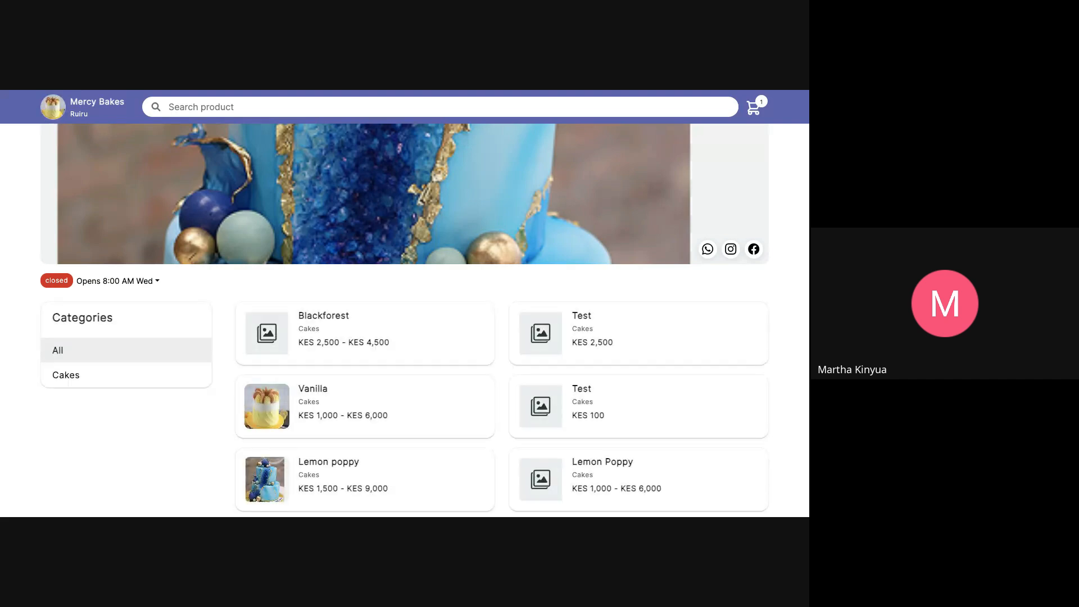
scroll(469, 400, down, 5)
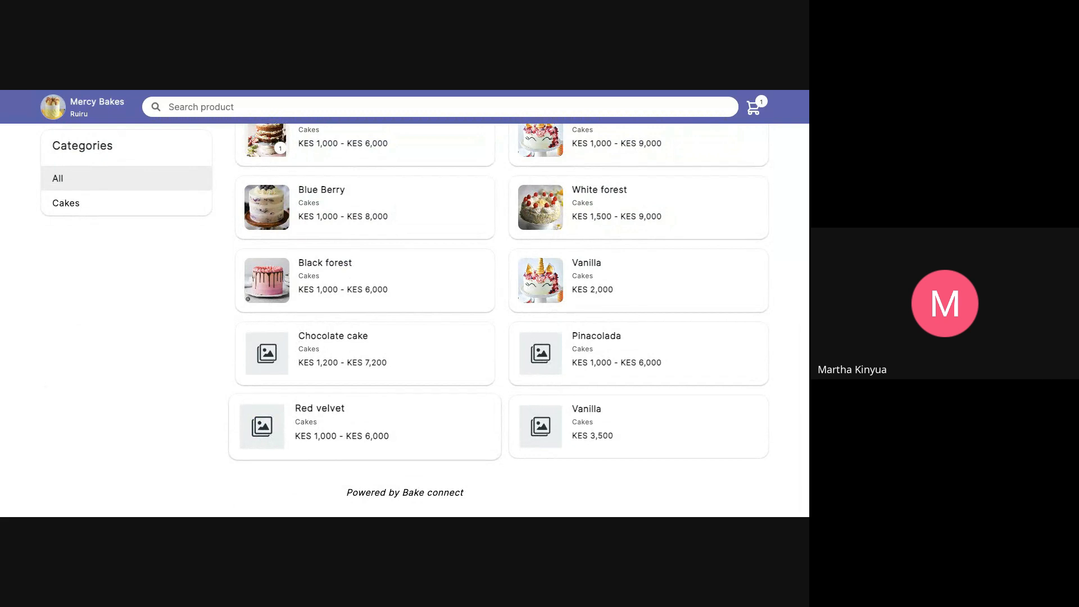
scroll(611, 162, up, 5)
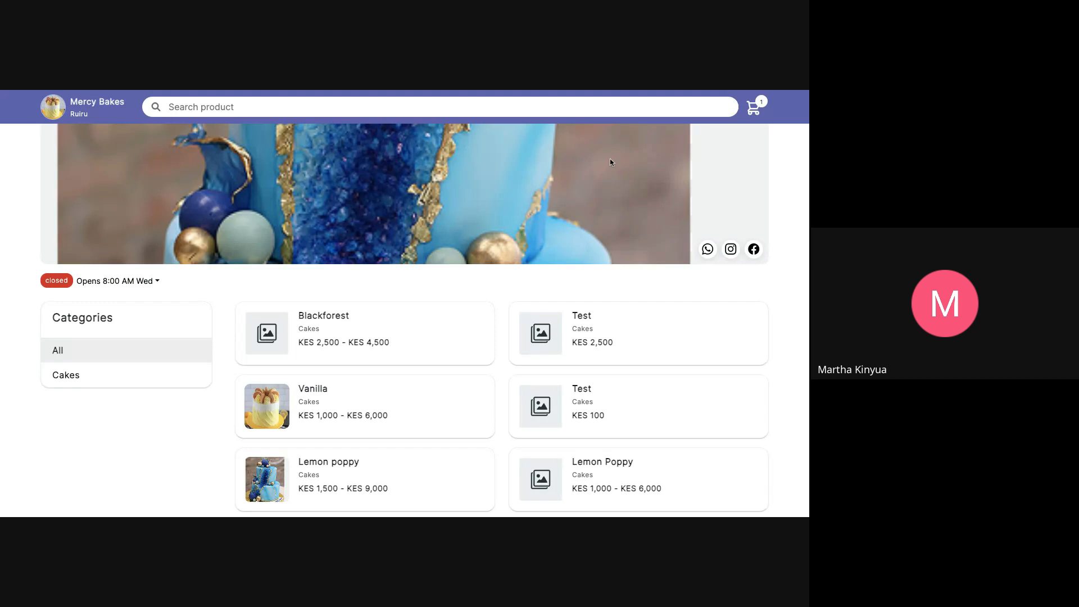
scroll(765, 274, down, 10)
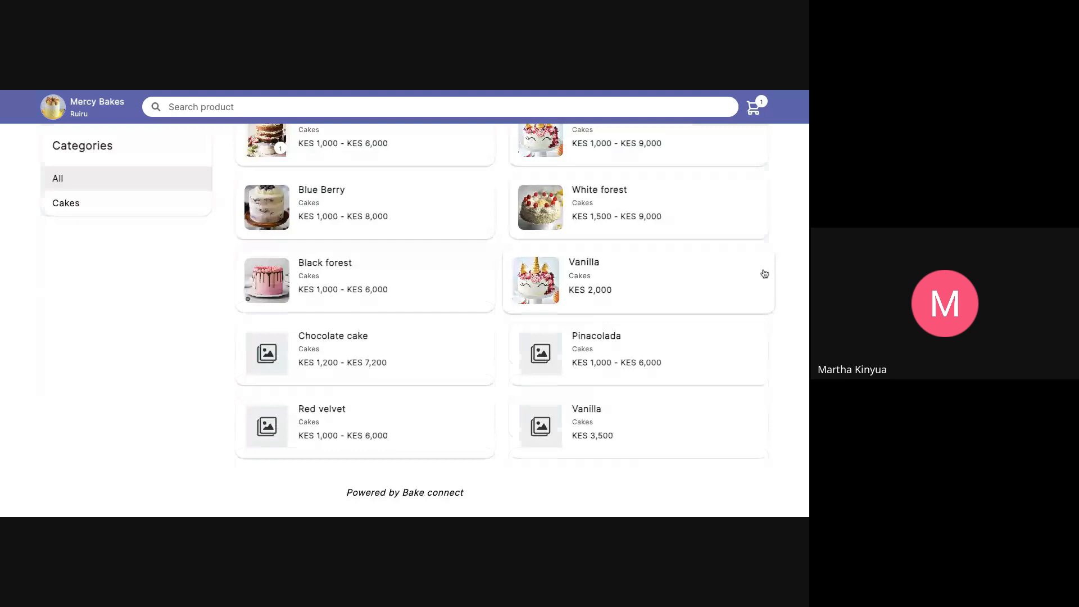
scroll(764, 273, up, 3)
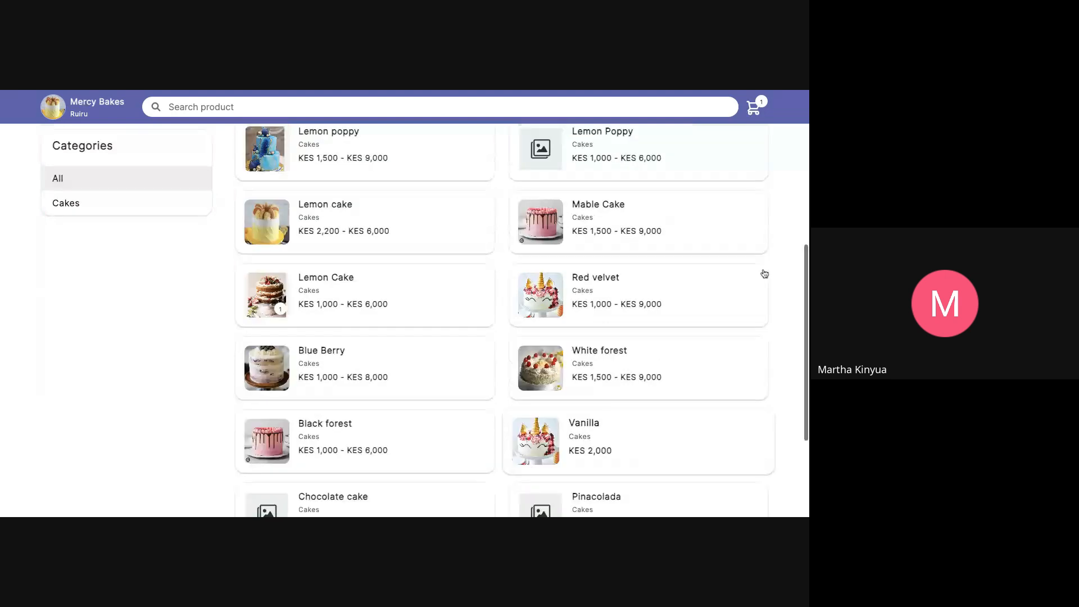
scroll(764, 274, up, 1)
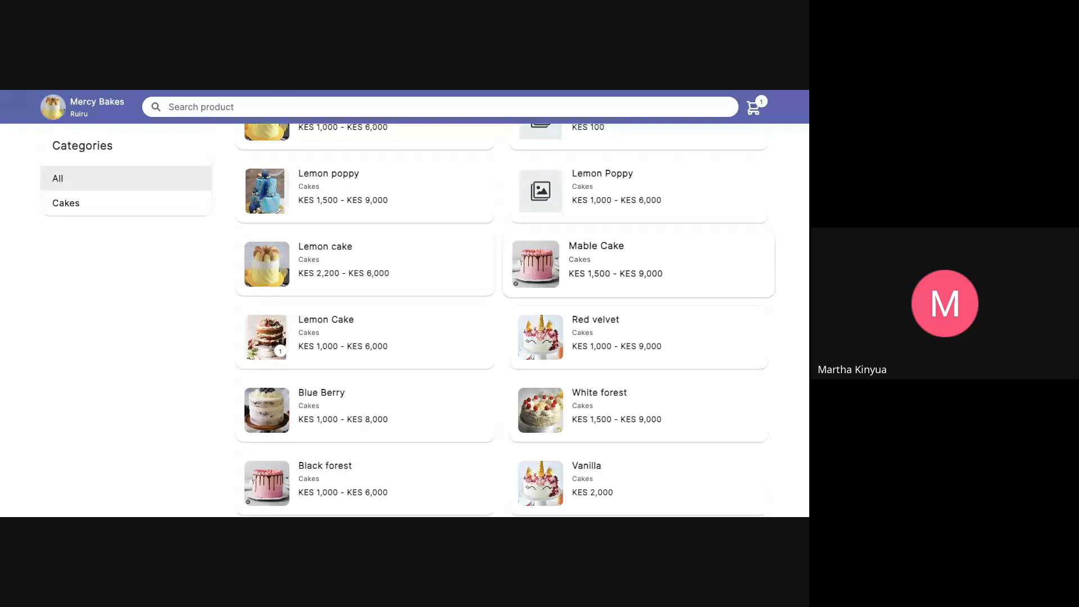
scroll(508, 306, down, 4)
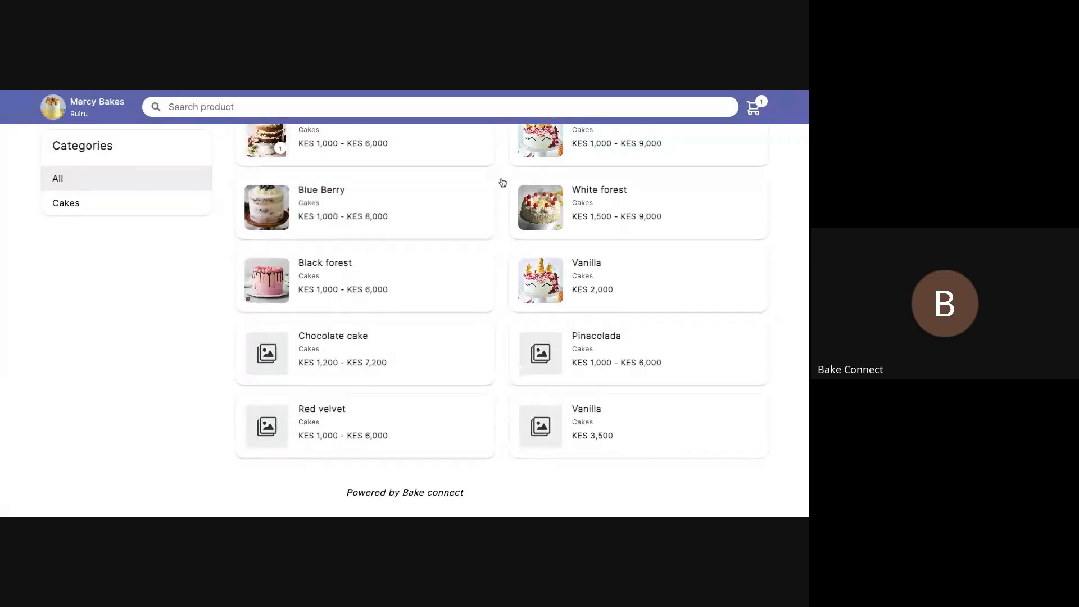
scroll(503, 256, up, 10)
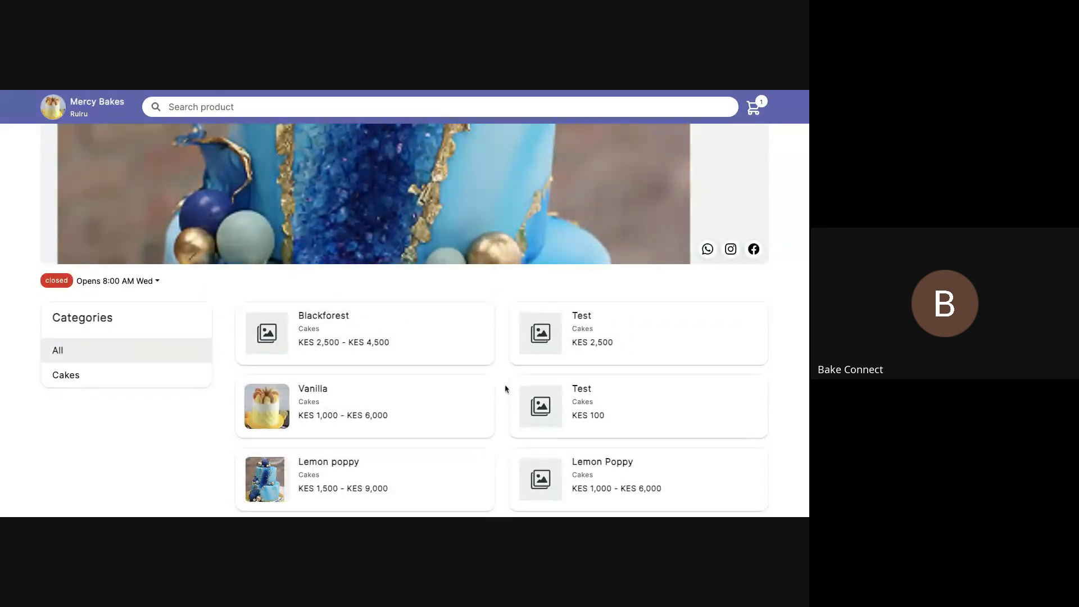
scroll(505, 389, down, 10)
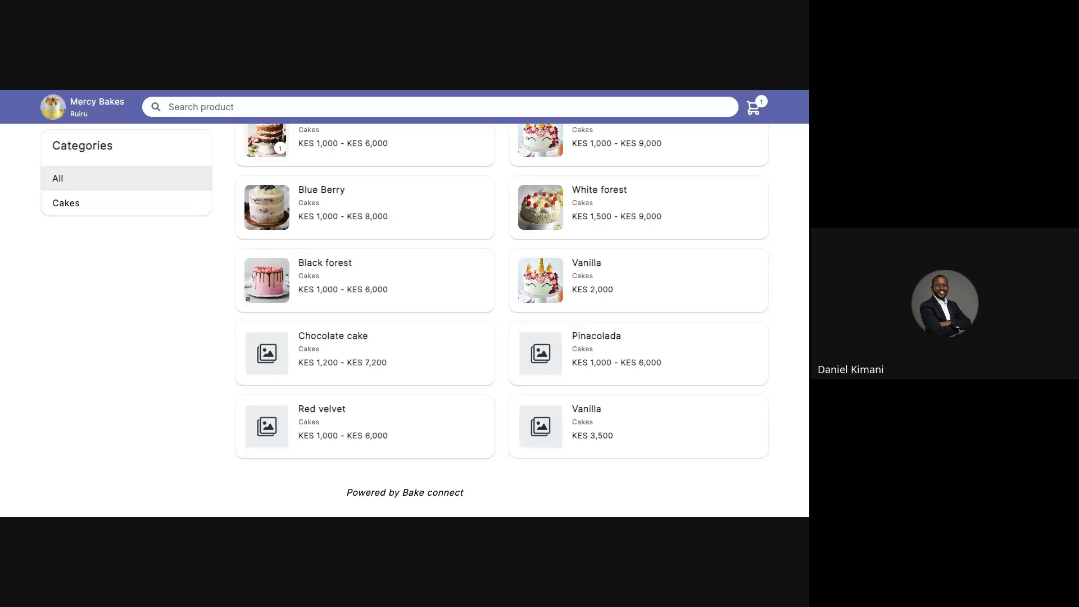
scroll(505, 277, up, 10)
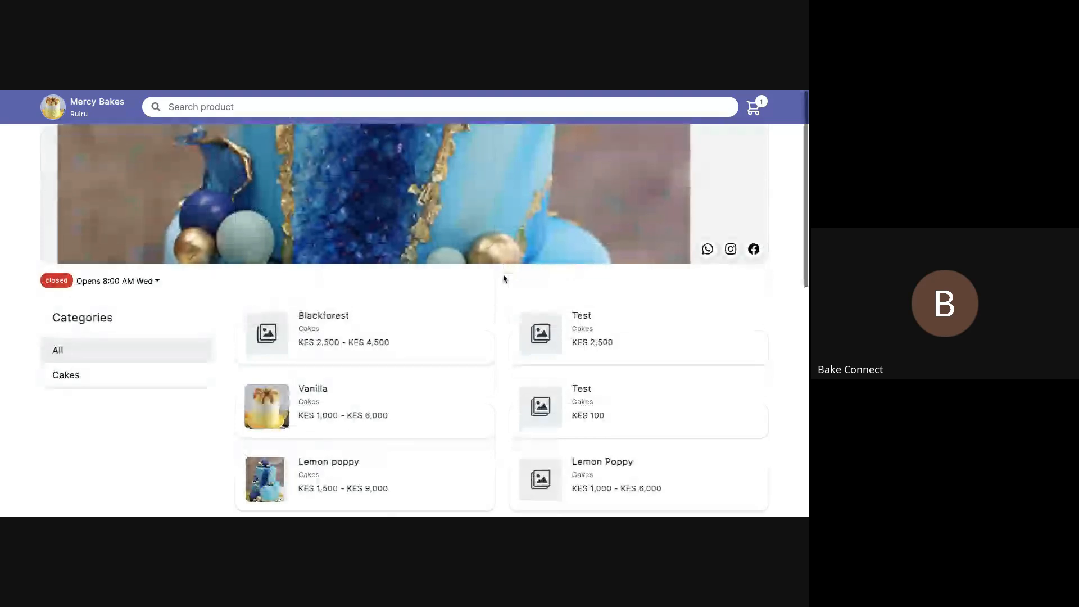
scroll(505, 277, down, 12)
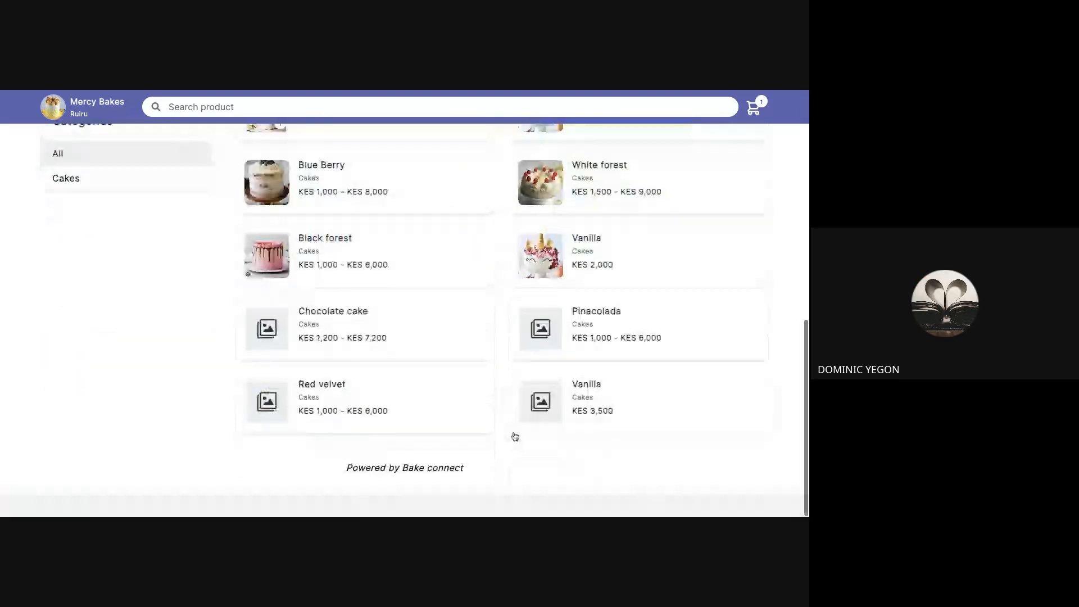